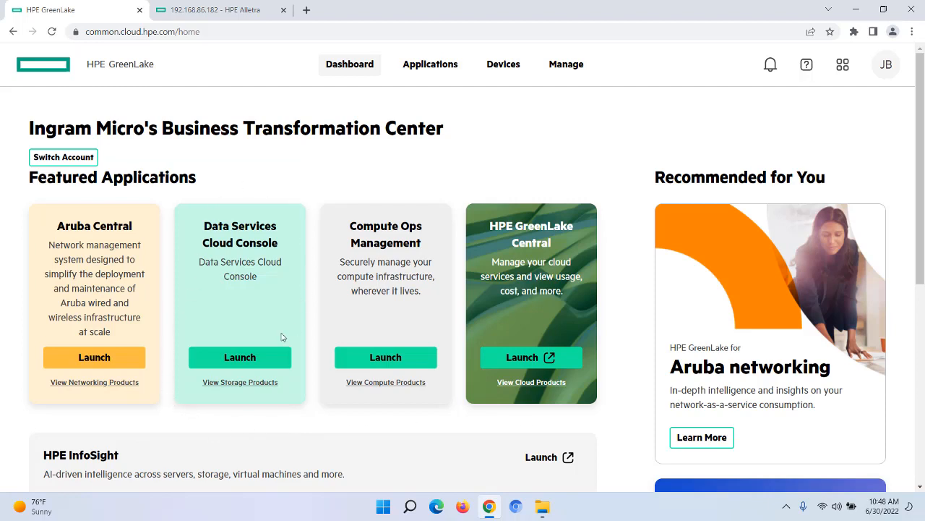
- Launch the Data Services Cloud Console, start Data Ops Manager and open its systems list
{"action": "left_click", "coordinate": [241, 358]}
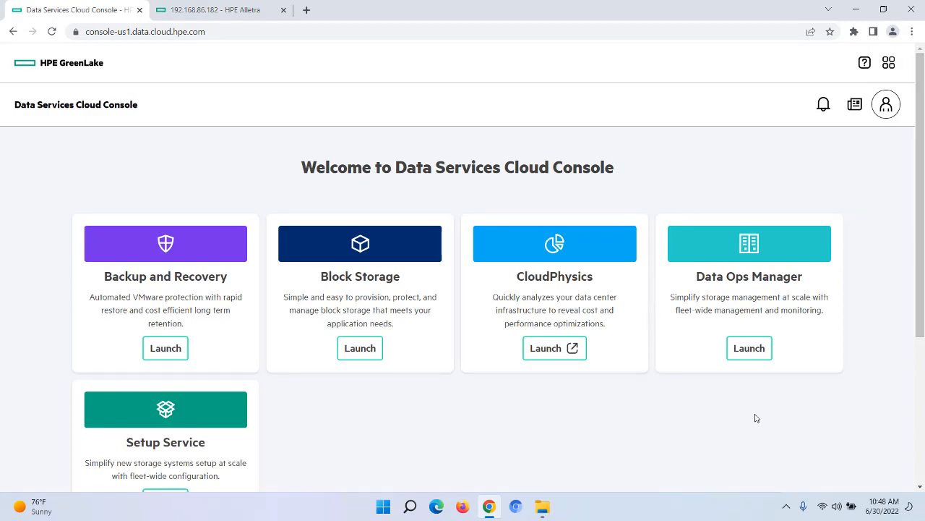
{"action": "left_click", "coordinate": [749, 347]}
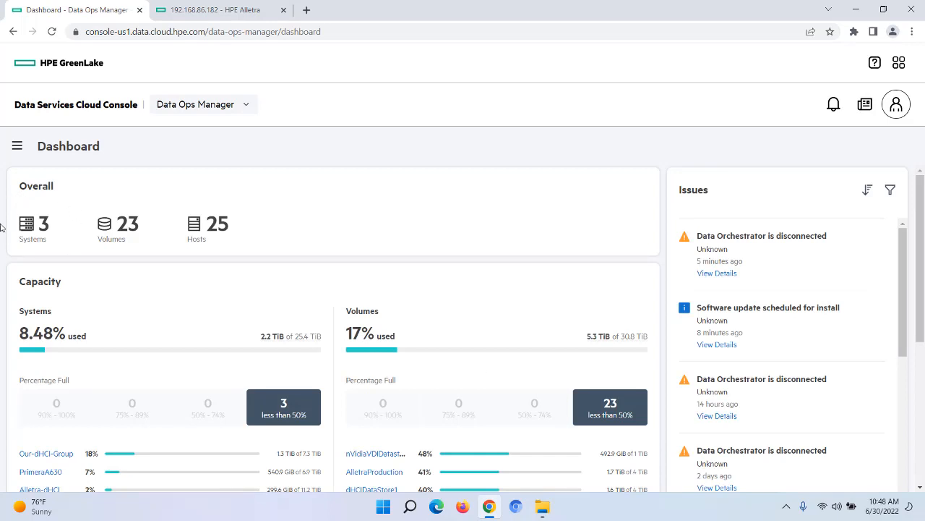
{"action": "left_click", "coordinate": [36, 233]}
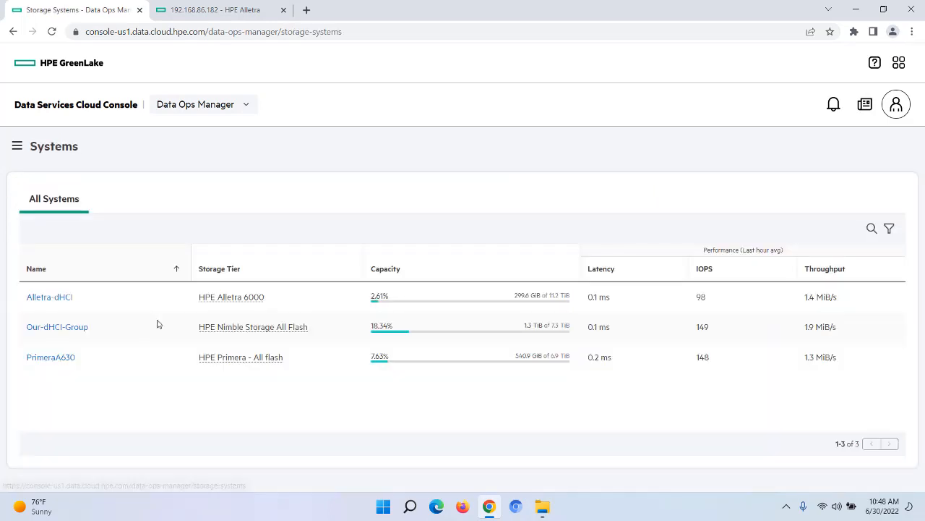
- Open the DNS details in the networking settings of the Alletra-dHCI system
{"action": "left_click", "coordinate": [55, 299]}
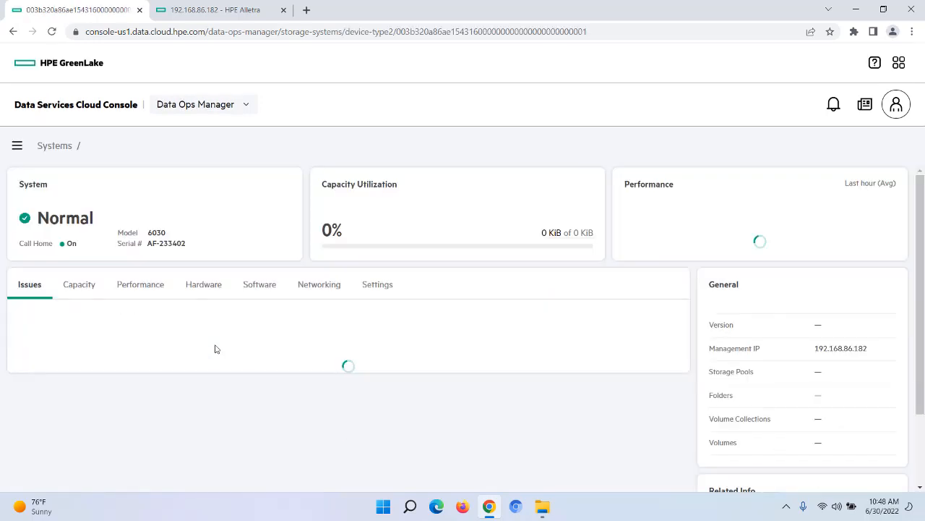
{"action": "left_click", "coordinate": [386, 286]}
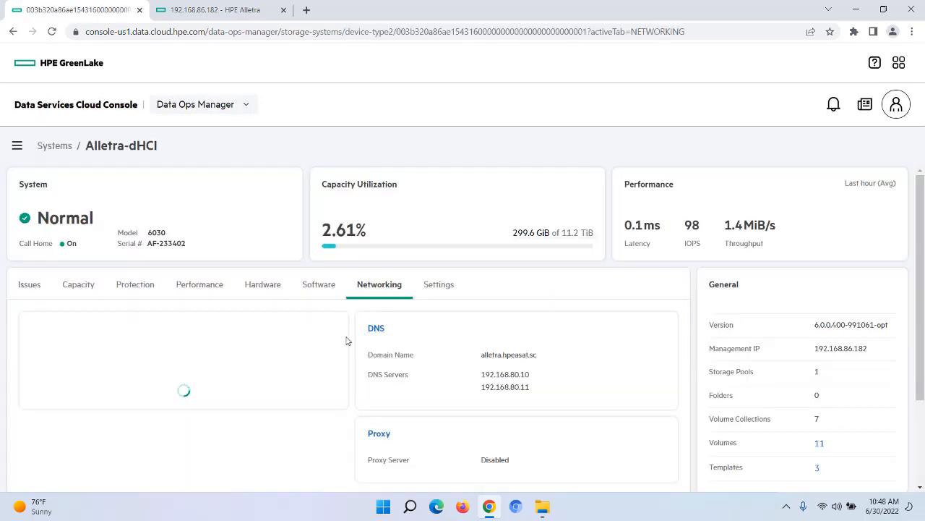
{"action": "left_click", "coordinate": [376, 329]}
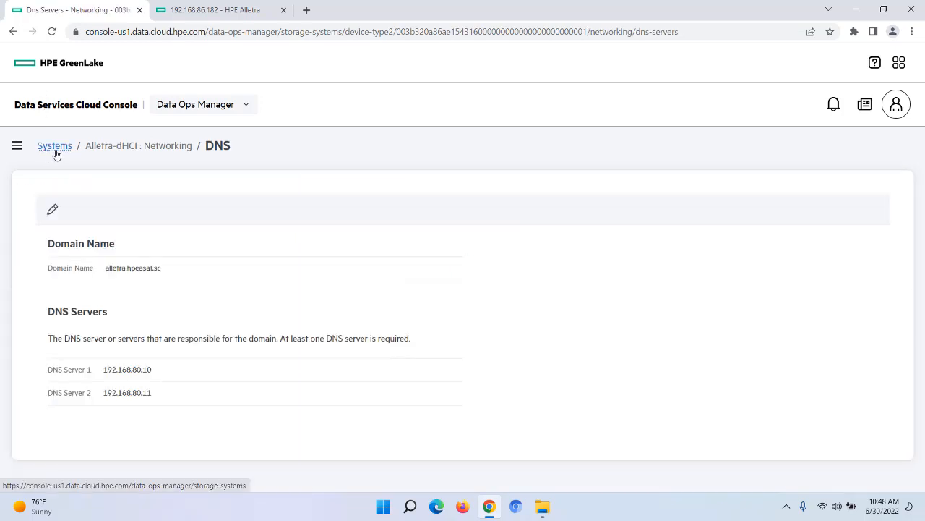
- Show the Data Access host groups, view the Create Host Group form and cancel it
{"action": "left_click", "coordinate": [17, 150]}
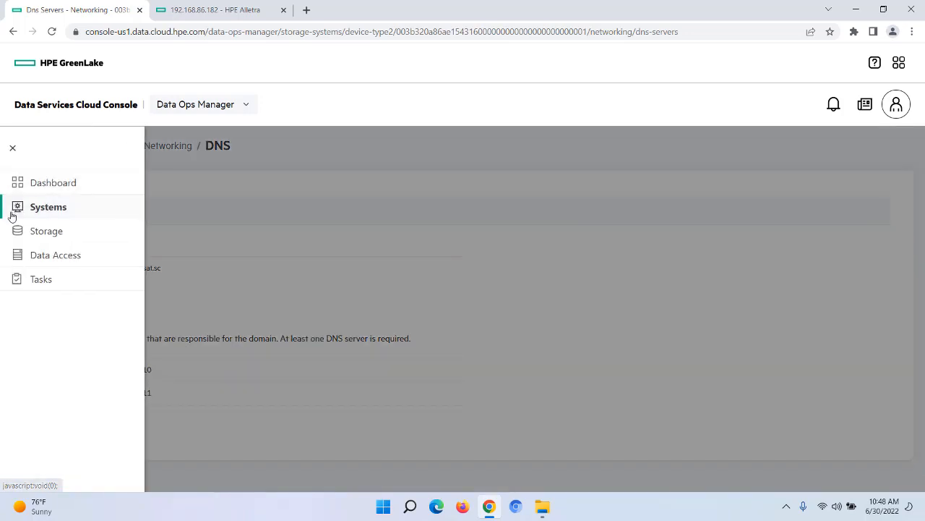
{"action": "left_click", "coordinate": [43, 255]}
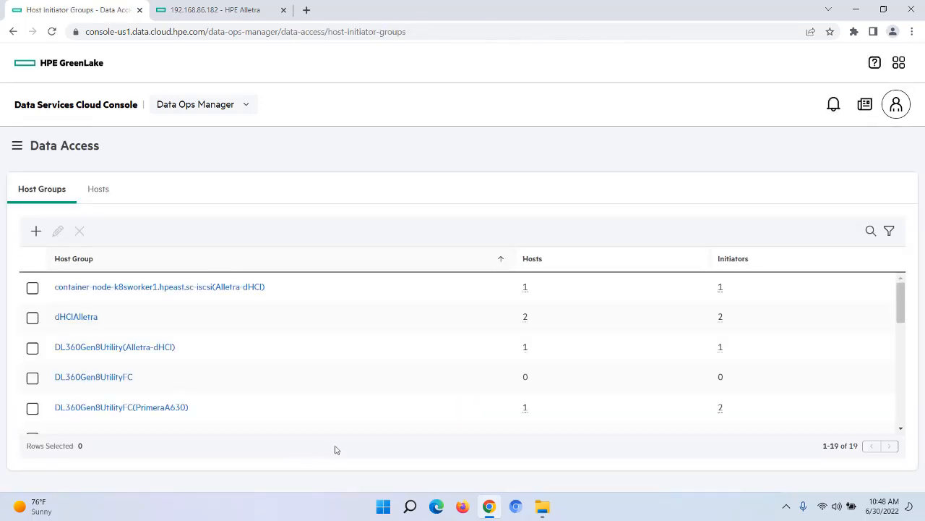
{"action": "left_click", "coordinate": [35, 230]}
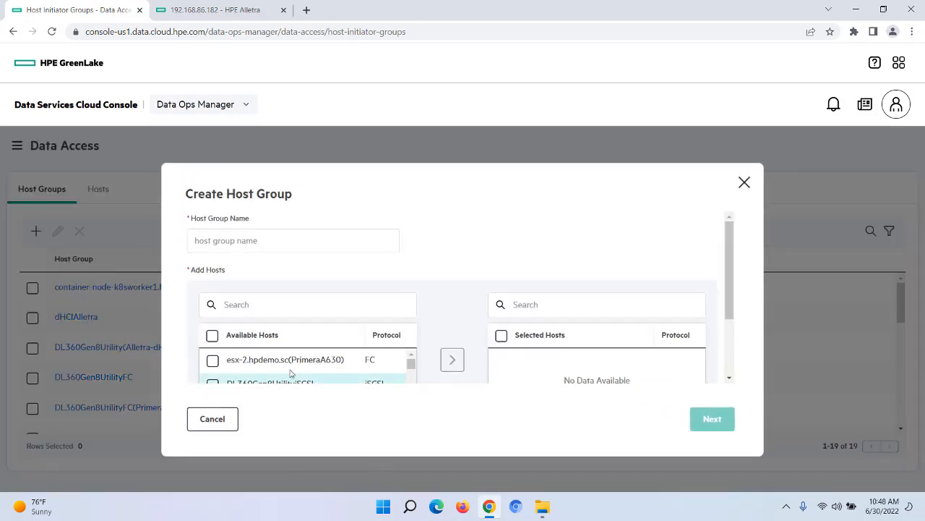
{"action": "left_click", "coordinate": [230, 419]}
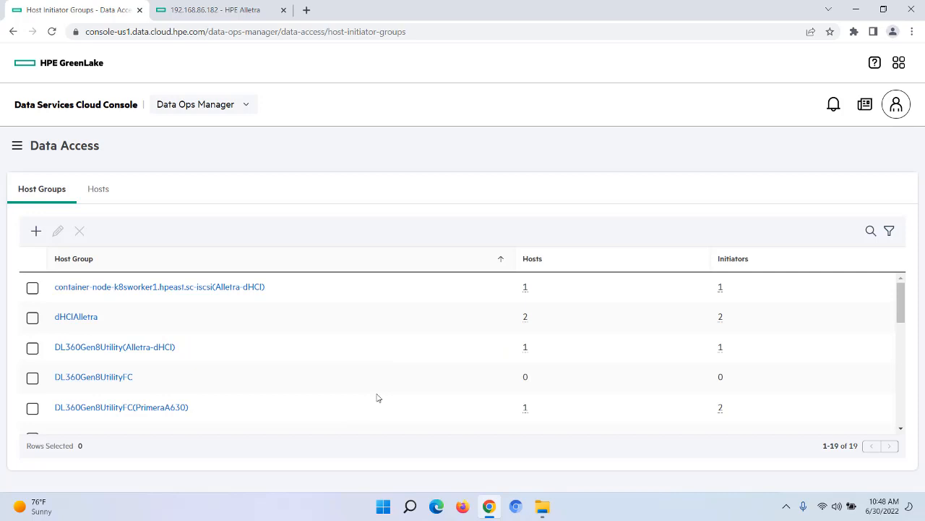
- Return to the Data Services Cloud Console home page and launch Block Storage
{"action": "left_click", "coordinate": [246, 105]}
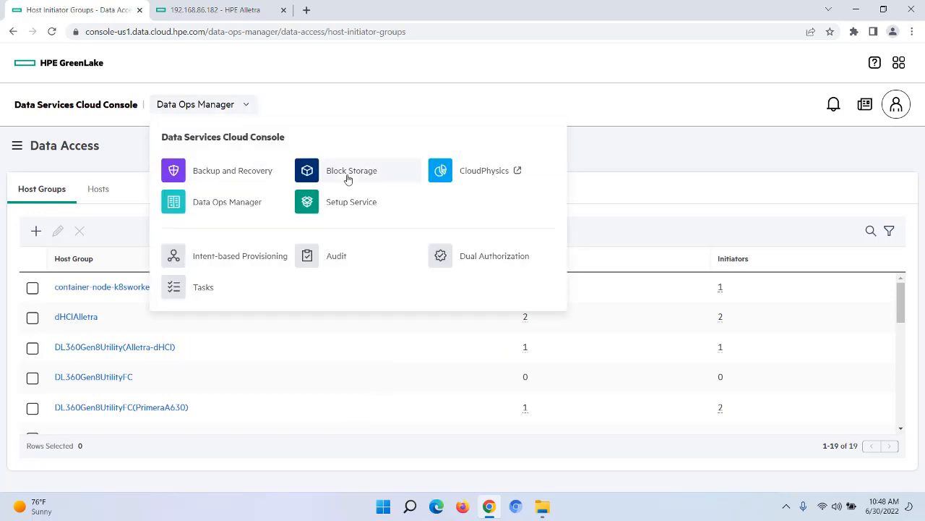
{"action": "left_click", "coordinate": [127, 106]}
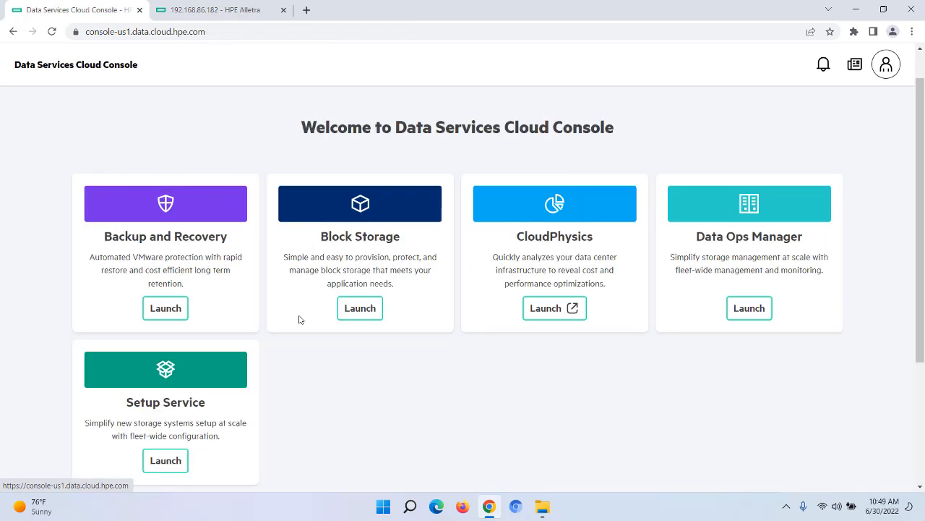
{"action": "left_click", "coordinate": [352, 310]}
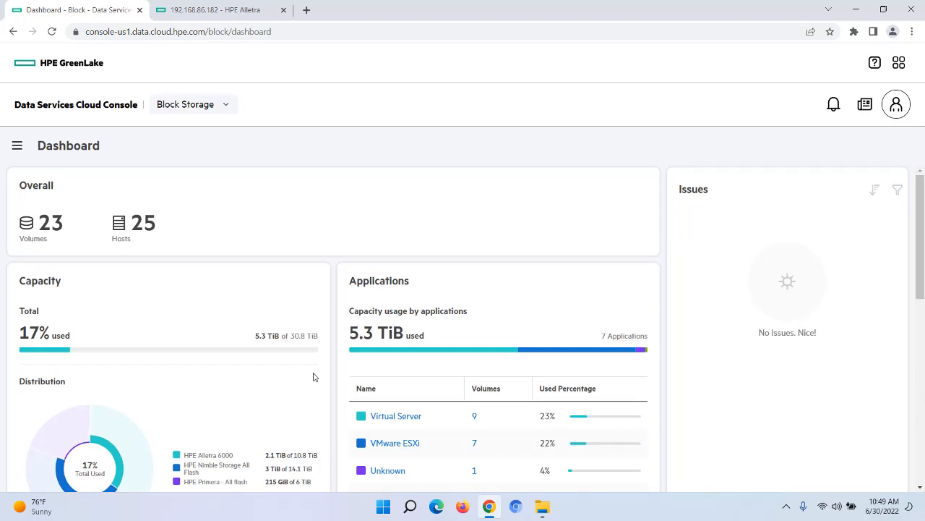
{"action": "left_click", "coordinate": [16, 146]}
{"action": "left_click", "coordinate": [15, 150]}
- Examine the Block Storage dashboard's capacity and application usage, and open the AlletraProduction volume's details
{"action": "scroll", "coordinate": [283, 250], "scroll_direction": "down", "scroll_amount": 1}
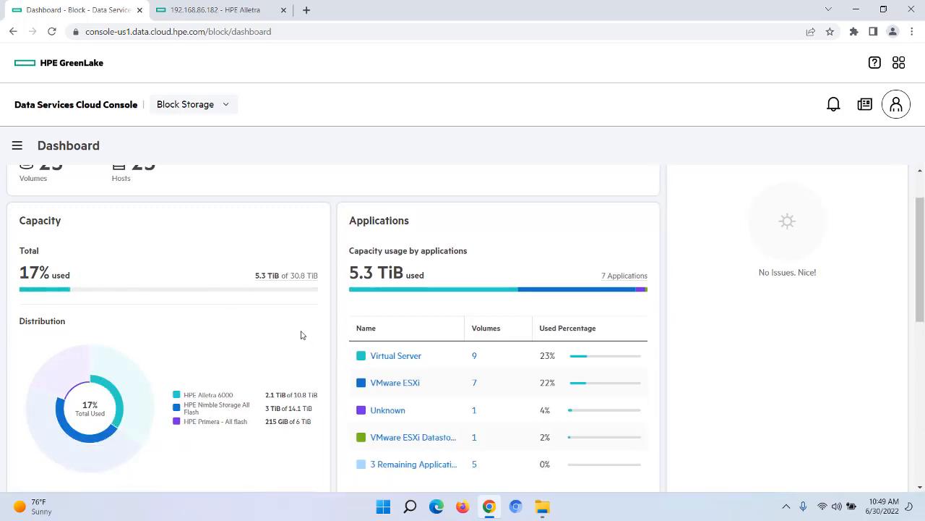
{"action": "scroll", "coordinate": [279, 343], "scroll_direction": "down", "scroll_amount": 3}
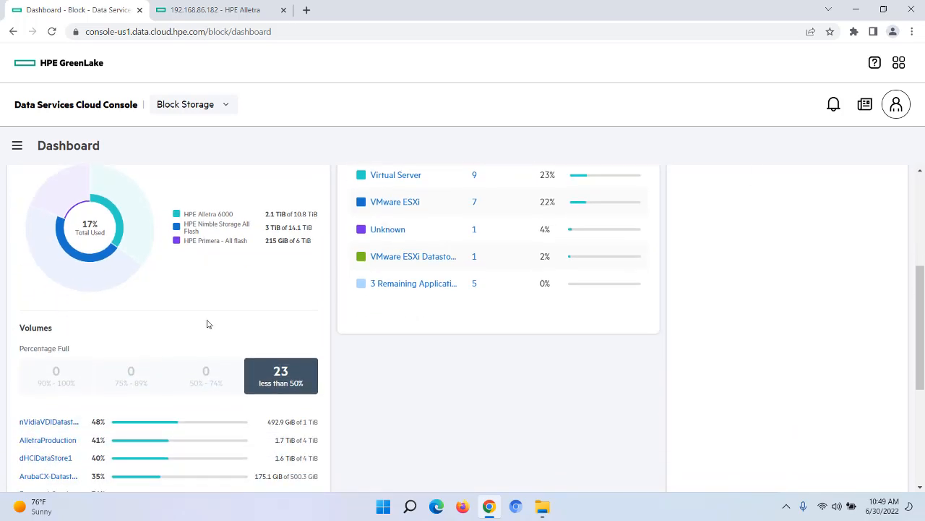
{"action": "scroll", "coordinate": [207, 324], "scroll_direction": "down", "scroll_amount": 1}
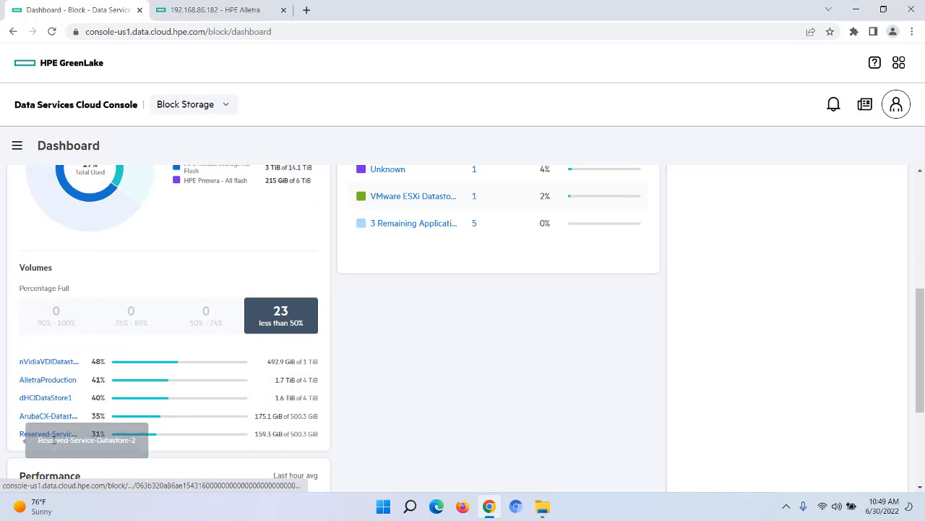
{"action": "left_click", "coordinate": [53, 383]}
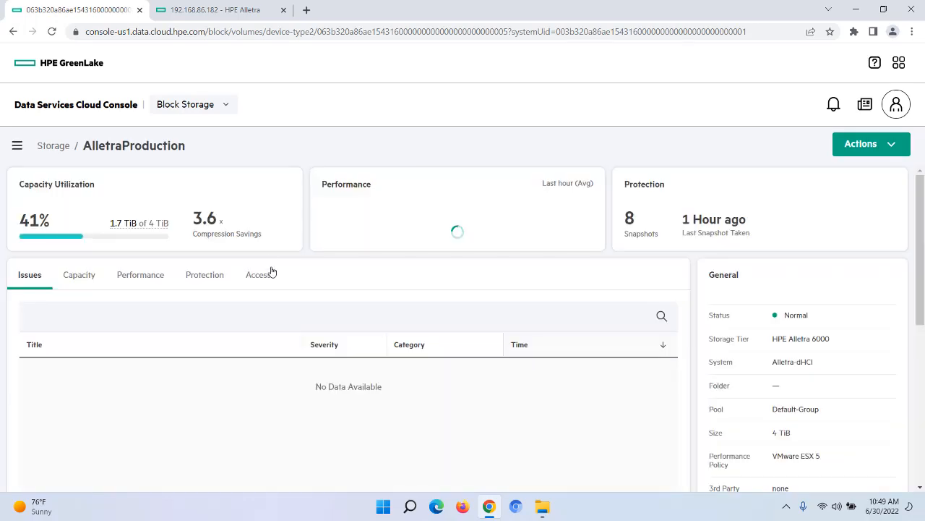
- Review the AlletraProduction volume's capacity, performance, protection snapshots and host access
{"action": "left_click", "coordinate": [17, 145]}
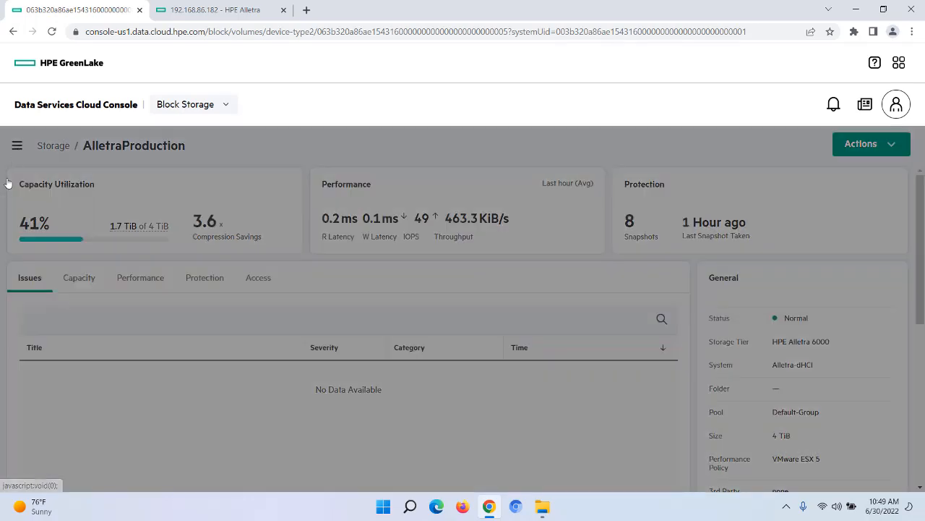
{"action": "left_click", "coordinate": [302, 145]}
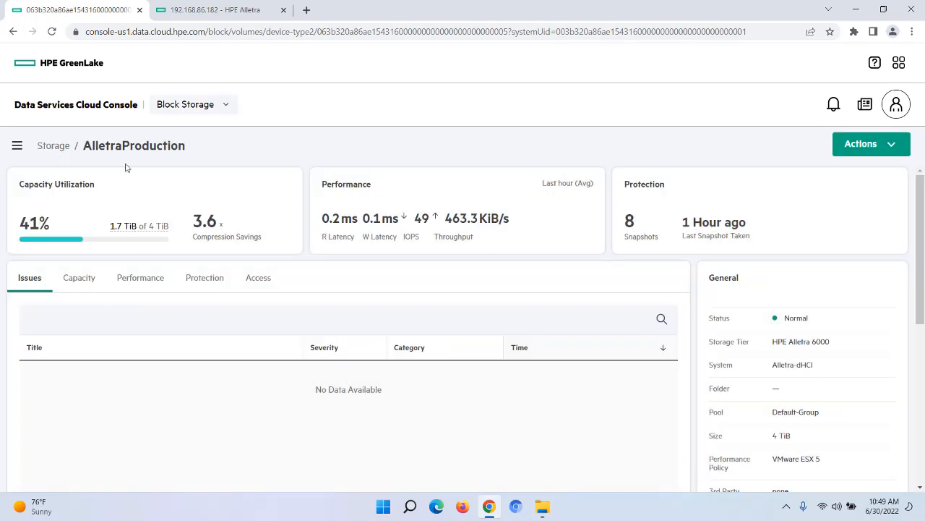
{"action": "left_click", "coordinate": [83, 279]}
{"action": "left_click", "coordinate": [149, 282]}
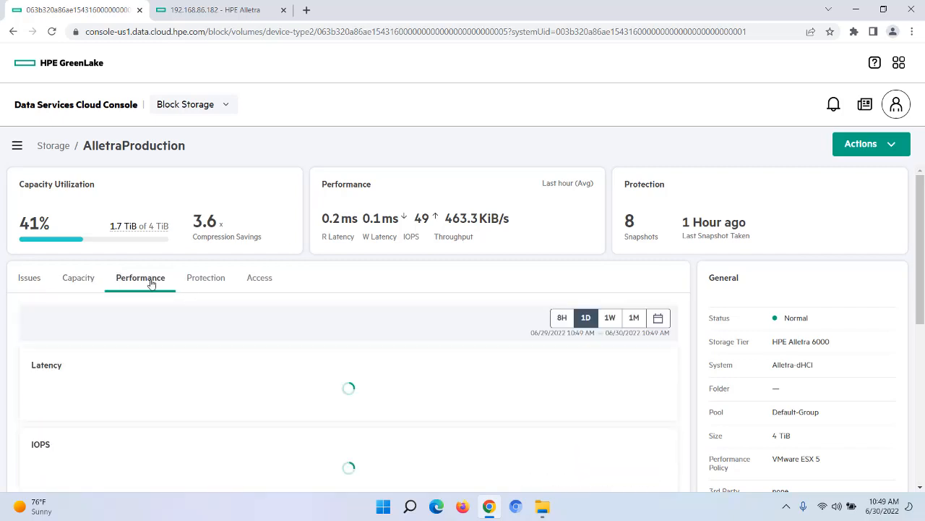
{"action": "left_click", "coordinate": [222, 288]}
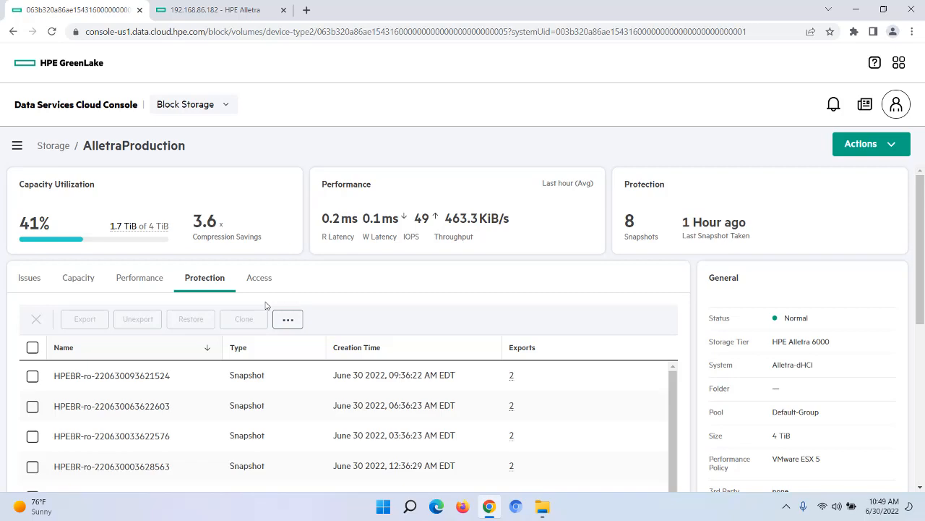
{"action": "left_click", "coordinate": [265, 281]}
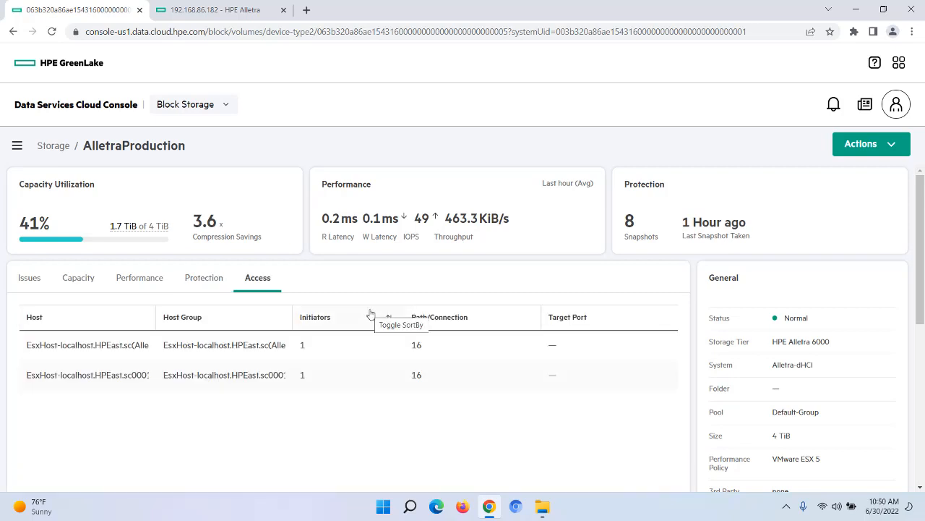
- Return to the Block Storage dashboard and examine capacity usage by applications, storage tiers and volumes
{"action": "left_click", "coordinate": [16, 147]}
{"action": "left_click", "coordinate": [44, 186]}
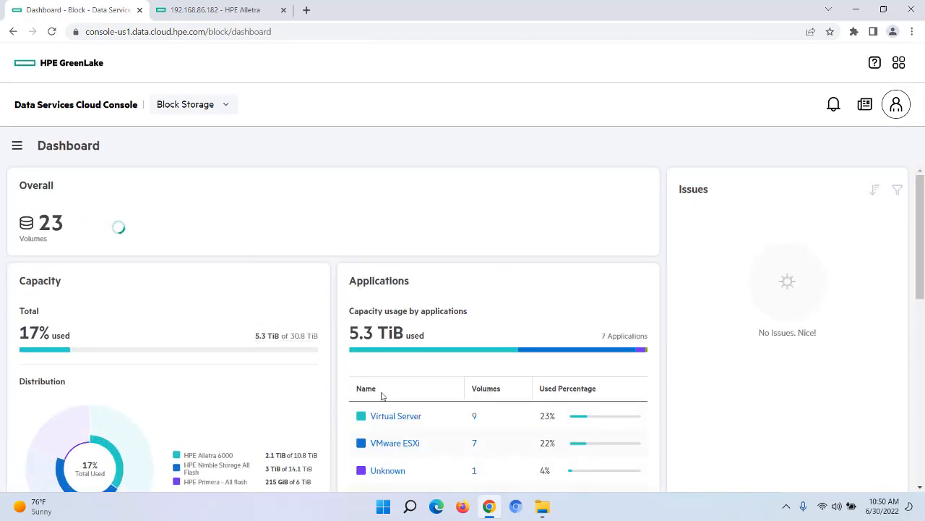
{"action": "scroll", "coordinate": [496, 384], "scroll_direction": "down", "scroll_amount": 3}
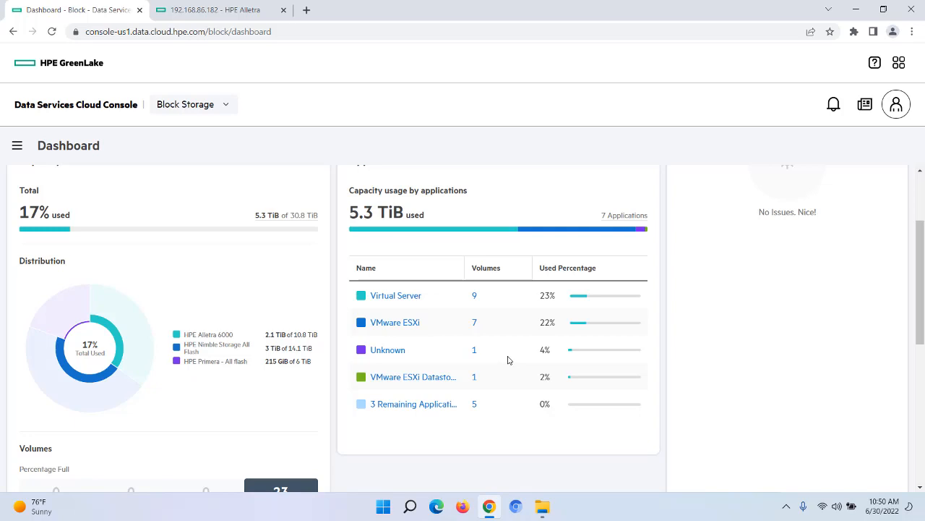
{"action": "scroll", "coordinate": [508, 359], "scroll_direction": "down", "scroll_amount": 1}
{"action": "scroll", "coordinate": [508, 359], "scroll_direction": "down", "scroll_amount": 3}
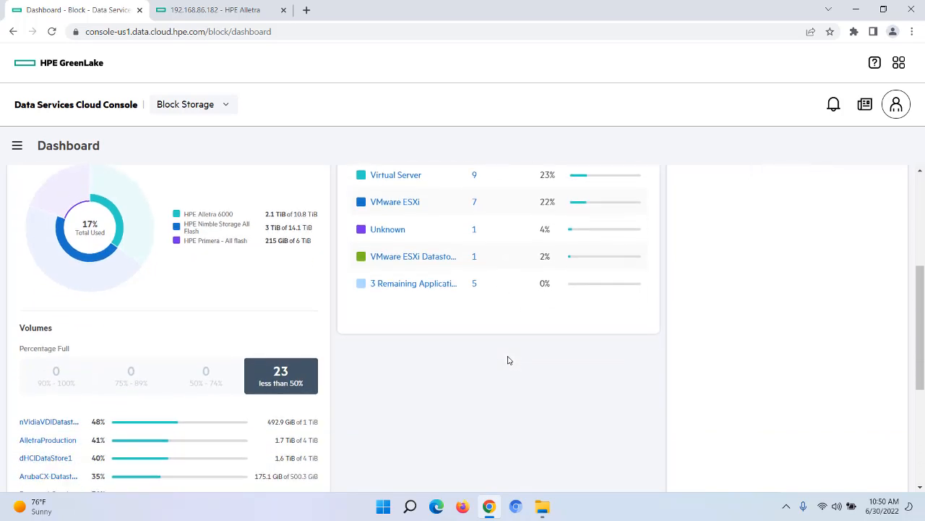
- Compare the volumes' last-hour performance by write latency, IOPS and throughput
{"action": "scroll", "coordinate": [507, 359], "scroll_direction": "down", "scroll_amount": 2}
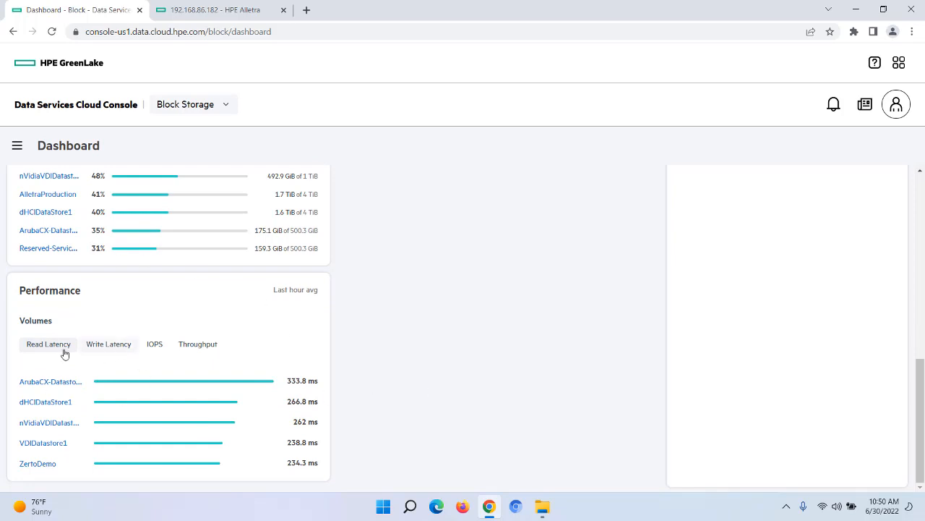
{"action": "left_click", "coordinate": [107, 345]}
{"action": "left_click", "coordinate": [156, 349]}
{"action": "left_click", "coordinate": [197, 345]}
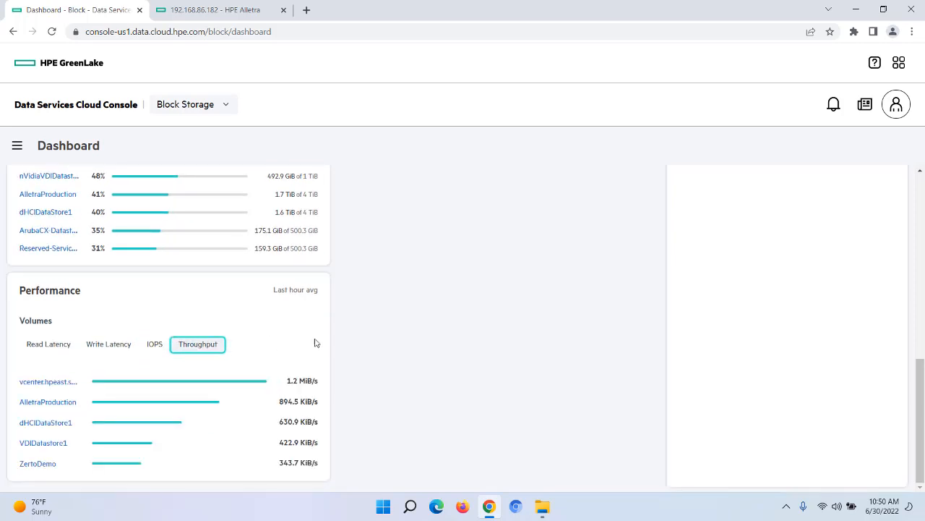
- View the Data Access host groups in Block Storage and show the list of available console services
{"action": "left_click", "coordinate": [16, 146]}
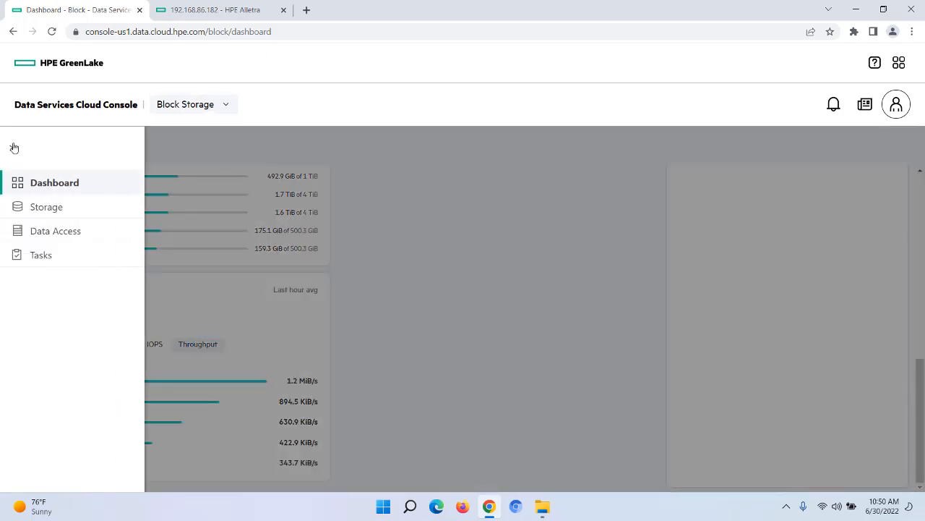
{"action": "left_click", "coordinate": [35, 238]}
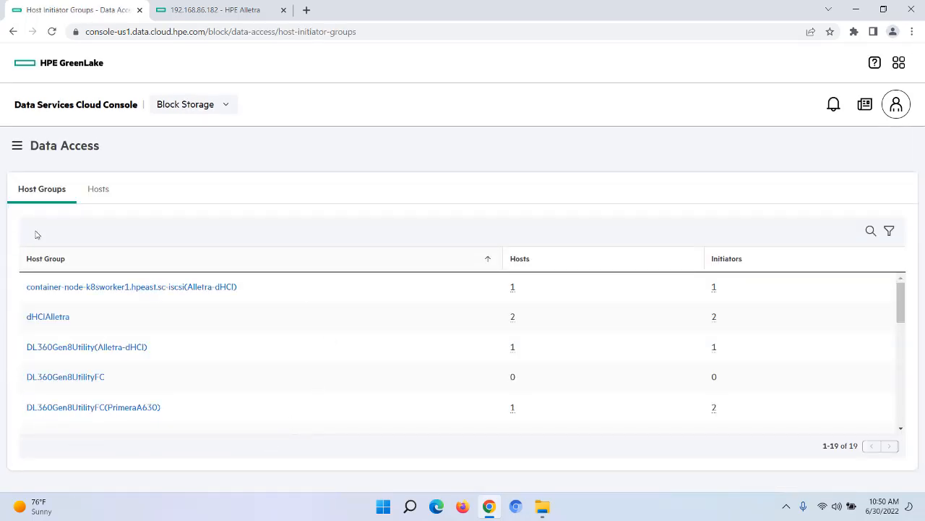
{"action": "left_click", "coordinate": [223, 106]}
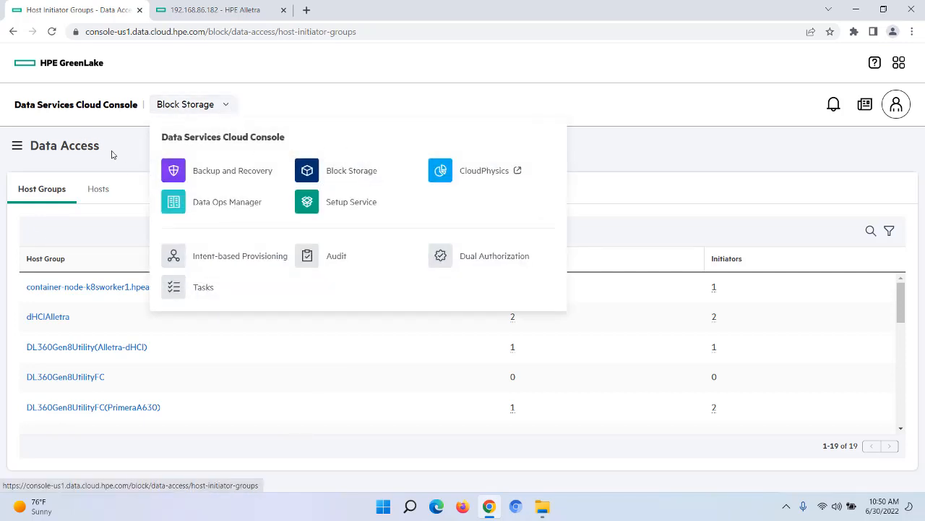
- Go back to the console home page, relaunch Block Storage and open its Storage volume list
{"action": "left_click", "coordinate": [100, 106]}
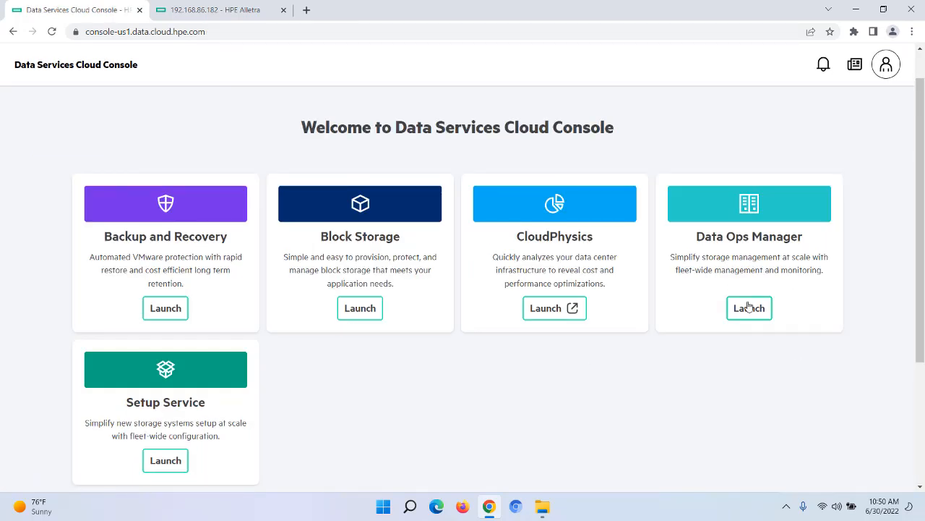
{"action": "left_click", "coordinate": [359, 308]}
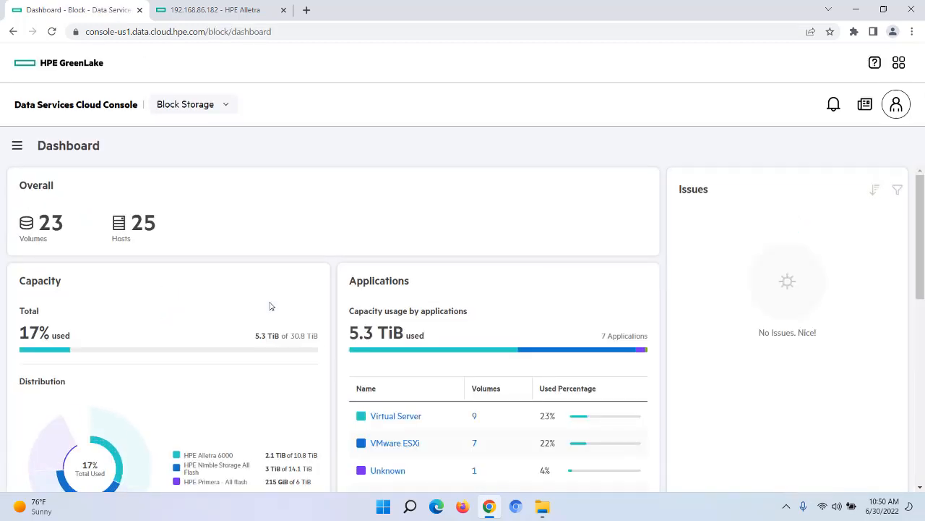
{"action": "left_click", "coordinate": [18, 148]}
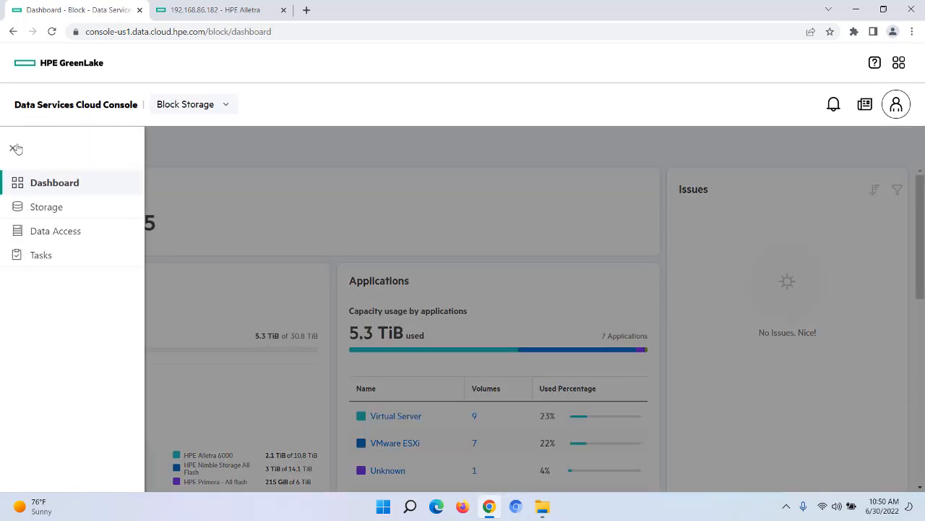
{"action": "left_click", "coordinate": [35, 208]}
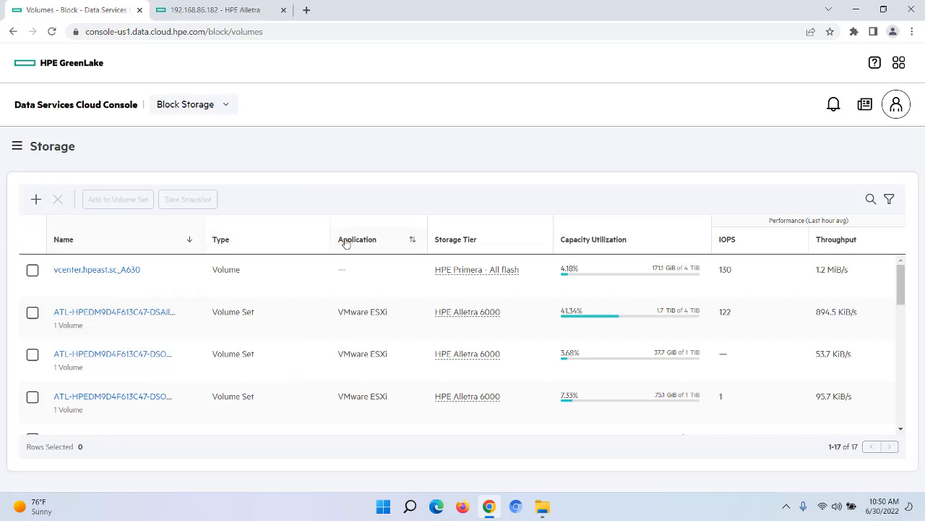
- Switch to the HPE Alletra 6000 array's own management dashboard at 192.168.86.182
{"action": "left_click", "coordinate": [223, 10]}
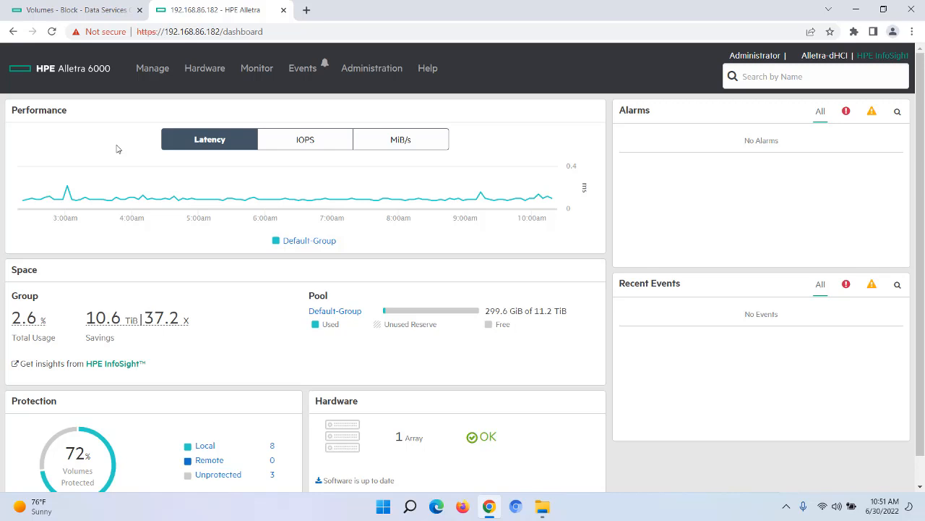
- Return to the console's Block Storage volume list, preview the Create Volumes wizard and cancel it
{"action": "mouse_move", "coordinate": [123, 174]}
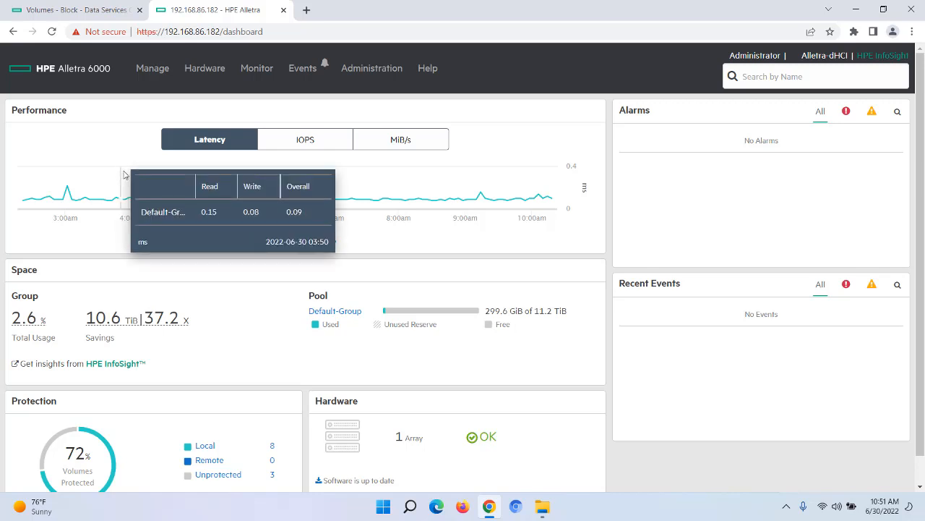
{"action": "left_click", "coordinate": [71, 13]}
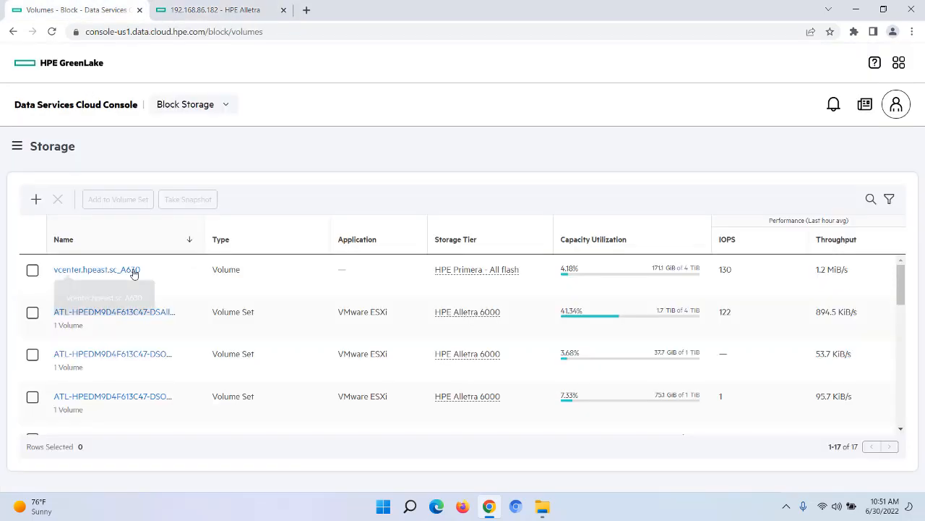
{"action": "left_click", "coordinate": [39, 203]}
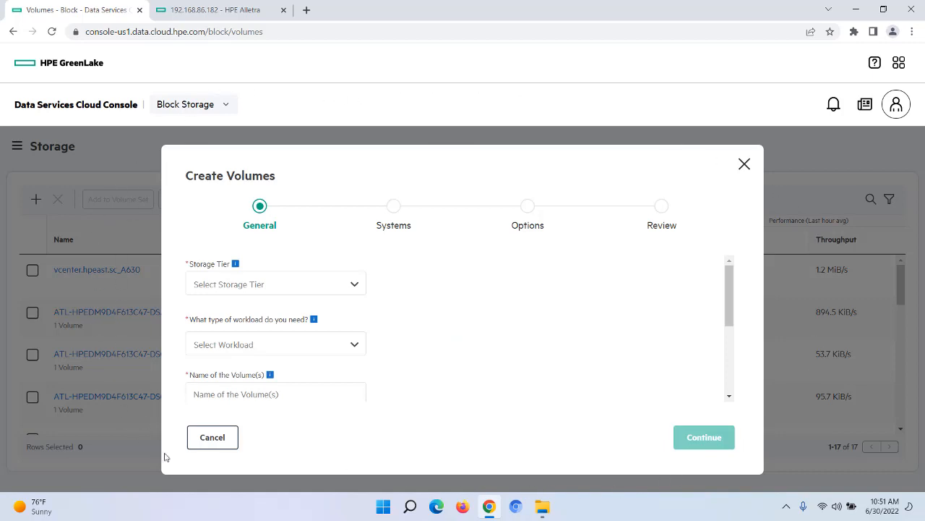
{"action": "left_click", "coordinate": [209, 444]}
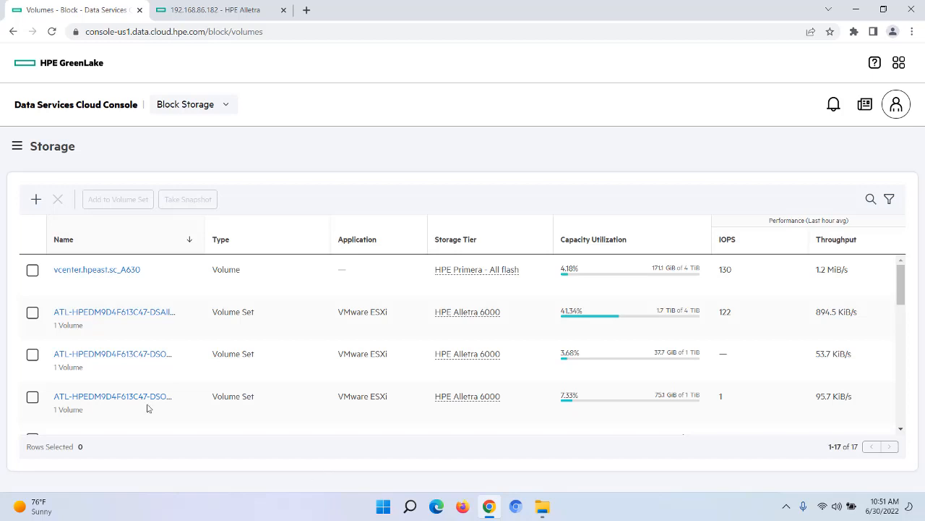
- Launch Intent-based Provisioning from the console home page to view its volume creation wizard, and cancel it
{"action": "left_click", "coordinate": [228, 106]}
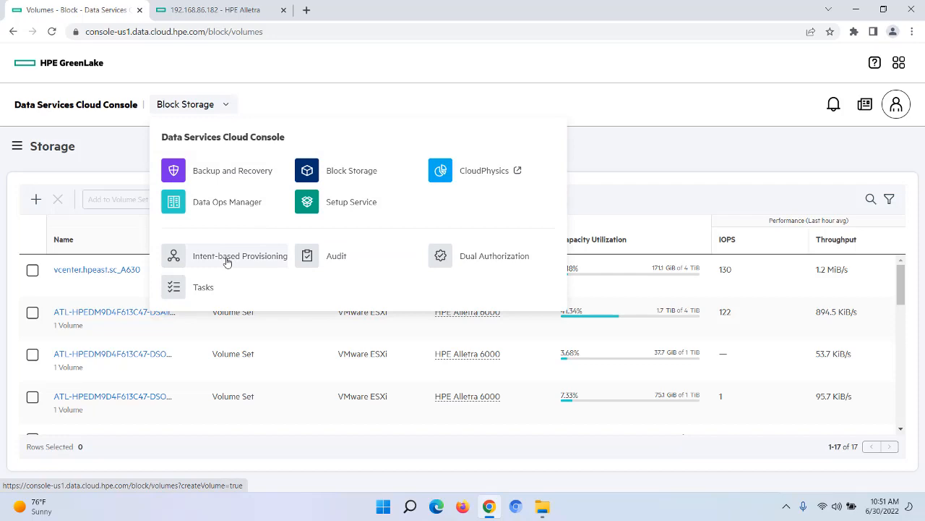
{"action": "left_click", "coordinate": [74, 104]}
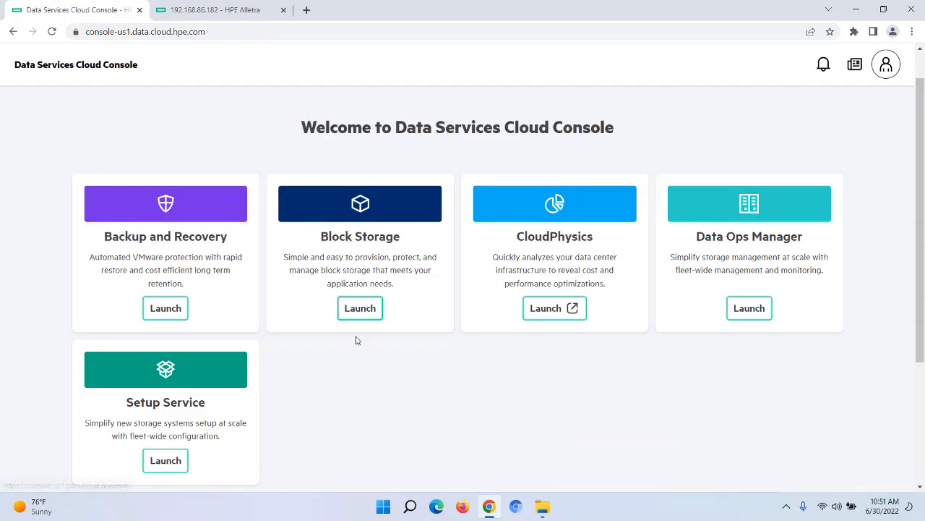
{"action": "scroll", "coordinate": [390, 381], "scroll_direction": "down", "scroll_amount": 3}
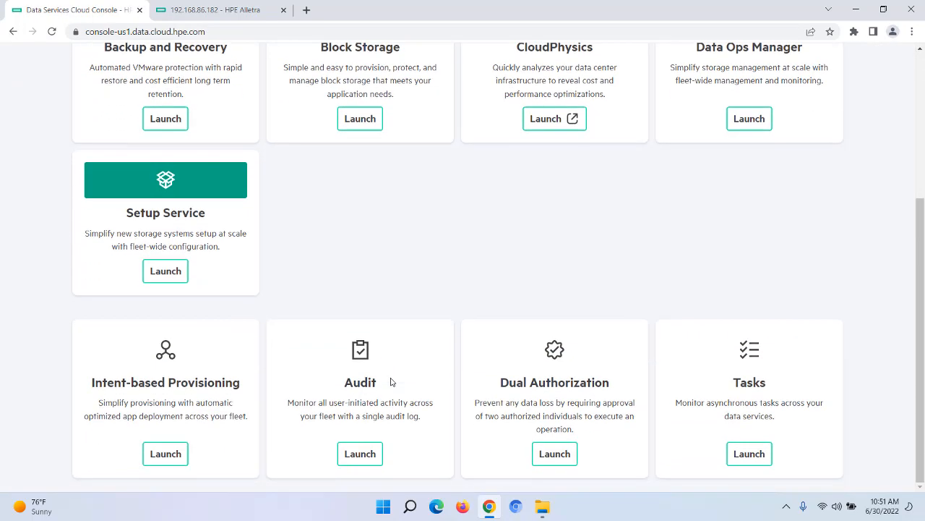
{"action": "left_click", "coordinate": [166, 453]}
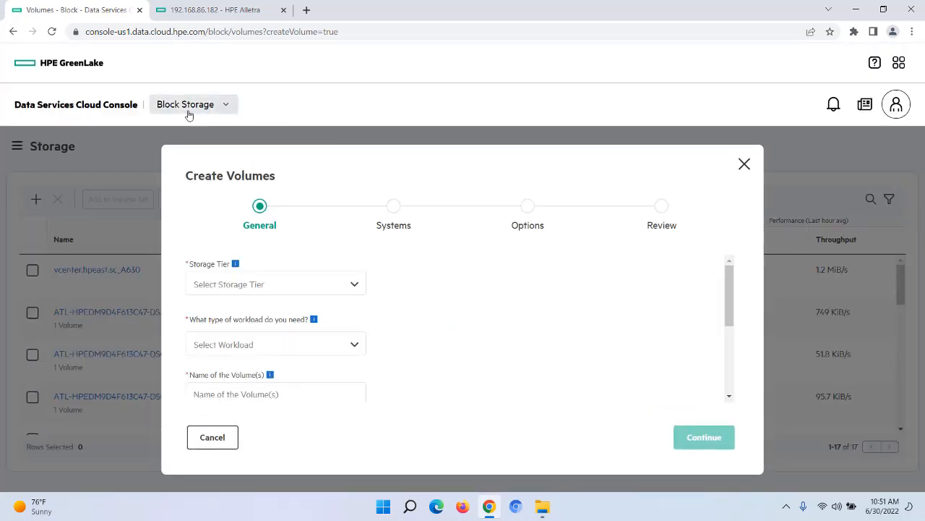
{"action": "left_click", "coordinate": [222, 446]}
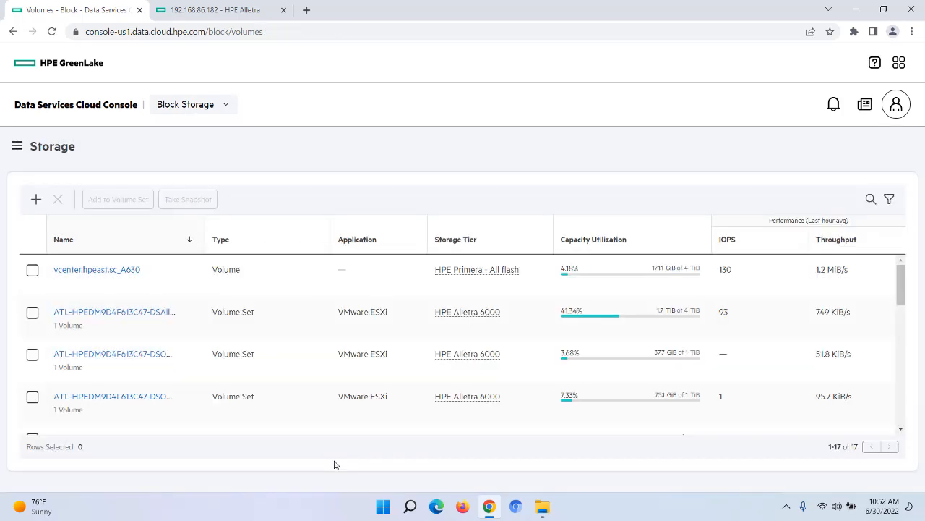
- Start creating volumes from the Storage page with storage tier HPE Alletra 6000 and workload Windows File Server
{"action": "left_click", "coordinate": [17, 149]}
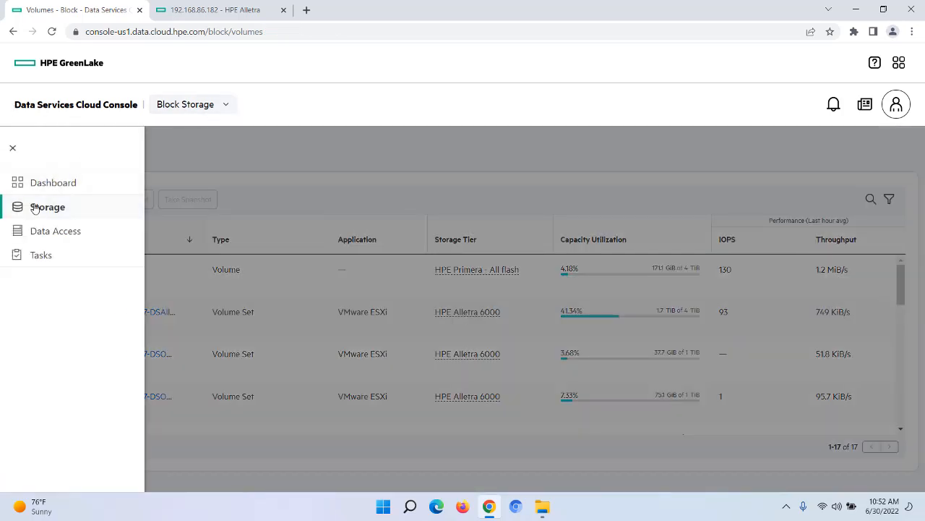
{"action": "left_click", "coordinate": [55, 209]}
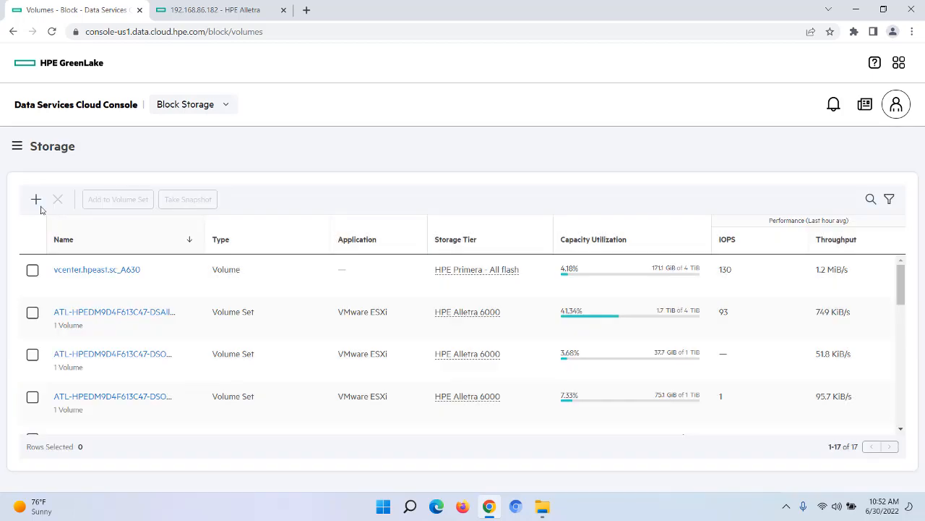
{"action": "left_click", "coordinate": [36, 201]}
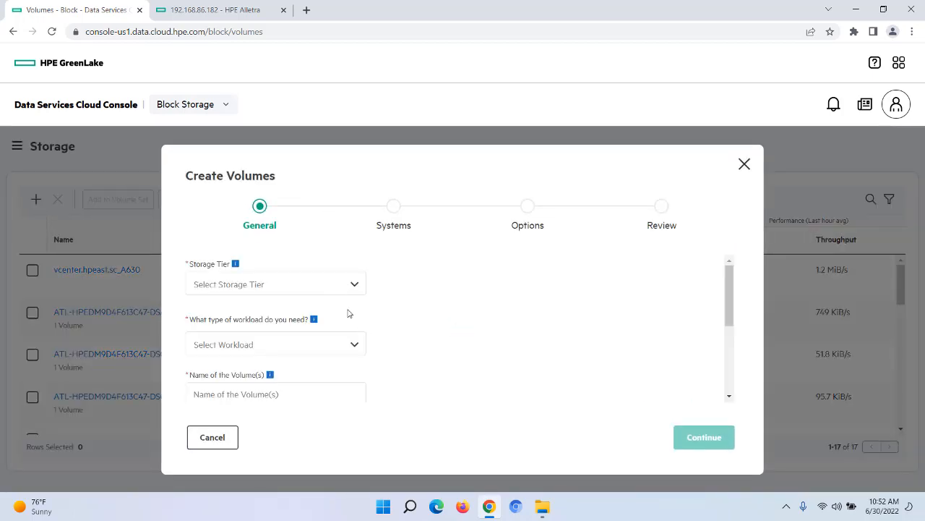
{"action": "left_click", "coordinate": [356, 285]}
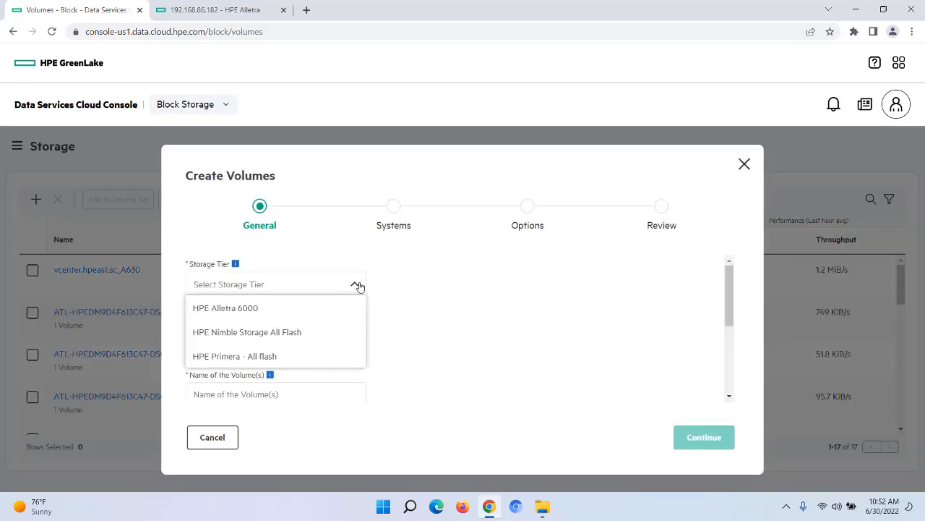
{"action": "left_click", "coordinate": [268, 309]}
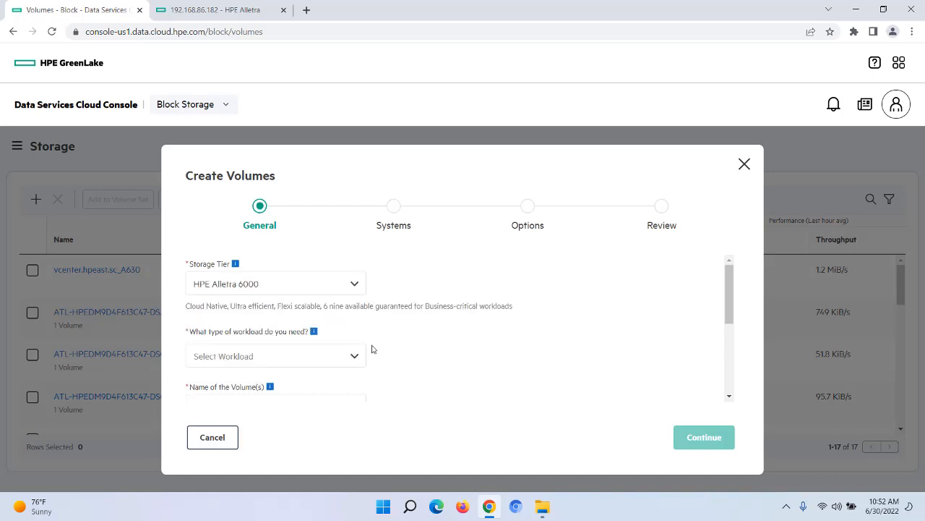
{"action": "left_click", "coordinate": [355, 358]}
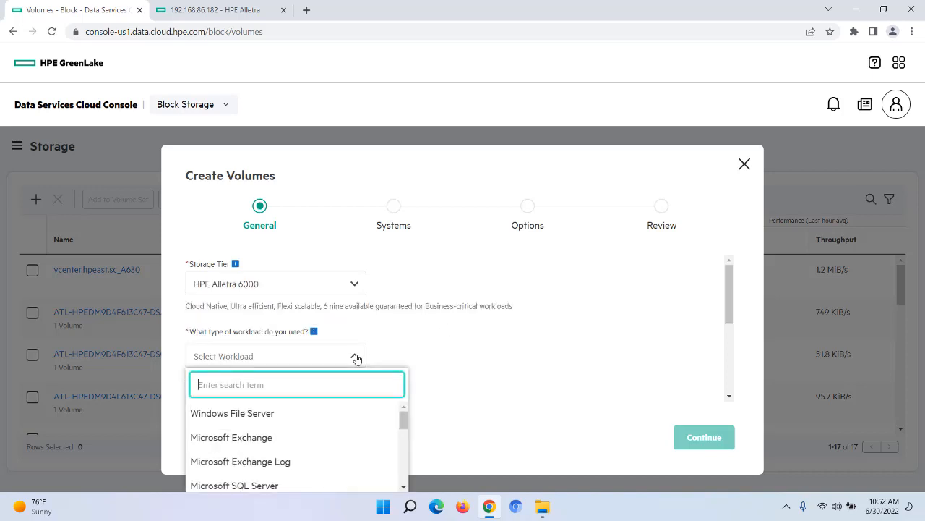
{"action": "left_click", "coordinate": [250, 413]}
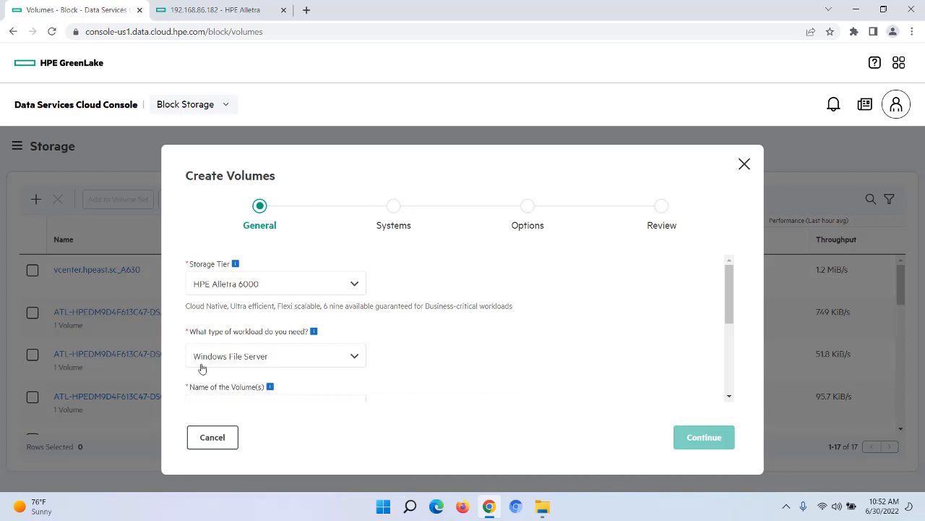
- Review the performance policies in the Alletra 6000 array's own interface and return to the Create Volumes wizard
{"action": "left_click", "coordinate": [212, 10]}
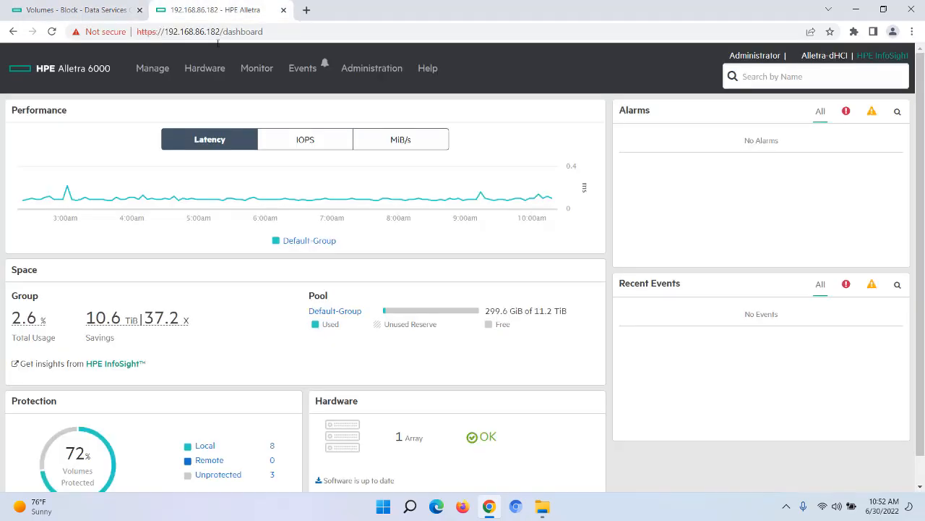
{"action": "left_click", "coordinate": [152, 70]}
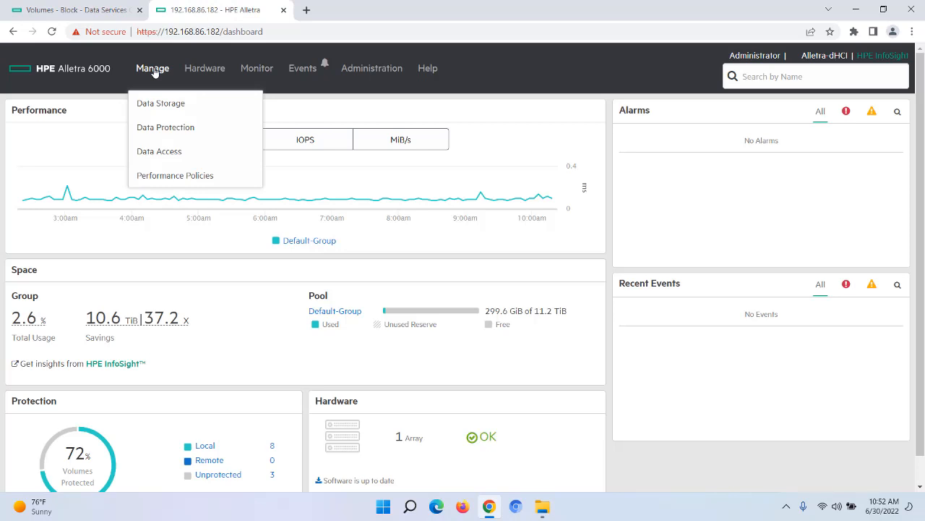
{"action": "left_click", "coordinate": [159, 177]}
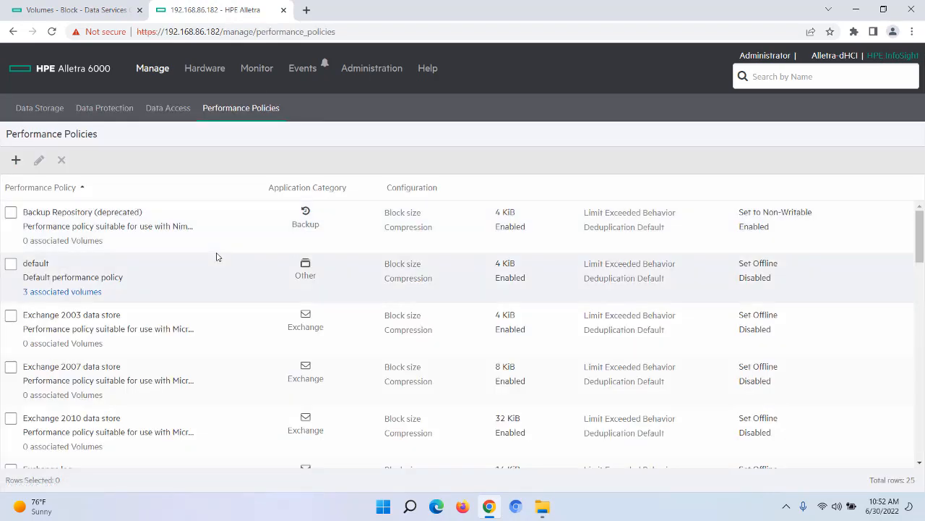
{"action": "scroll", "coordinate": [215, 234], "scroll_direction": "down", "scroll_amount": 2}
{"action": "scroll", "coordinate": [216, 233], "scroll_direction": "up", "scroll_amount": 2}
{"action": "left_click", "coordinate": [46, 11]}
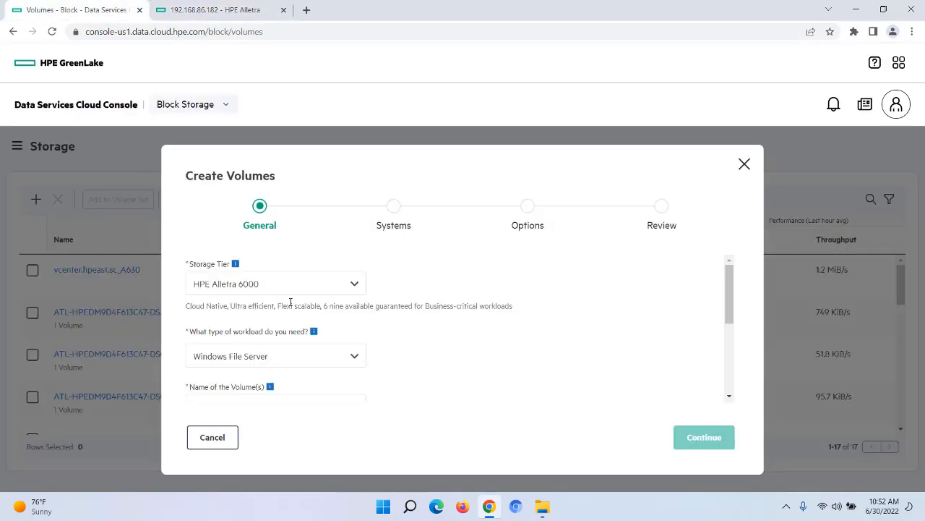
- Name the new volumes BlockStorageDemo and request 2 volumes of 500 GiB each
{"action": "scroll", "coordinate": [457, 354], "scroll_direction": "down", "scroll_amount": 2}
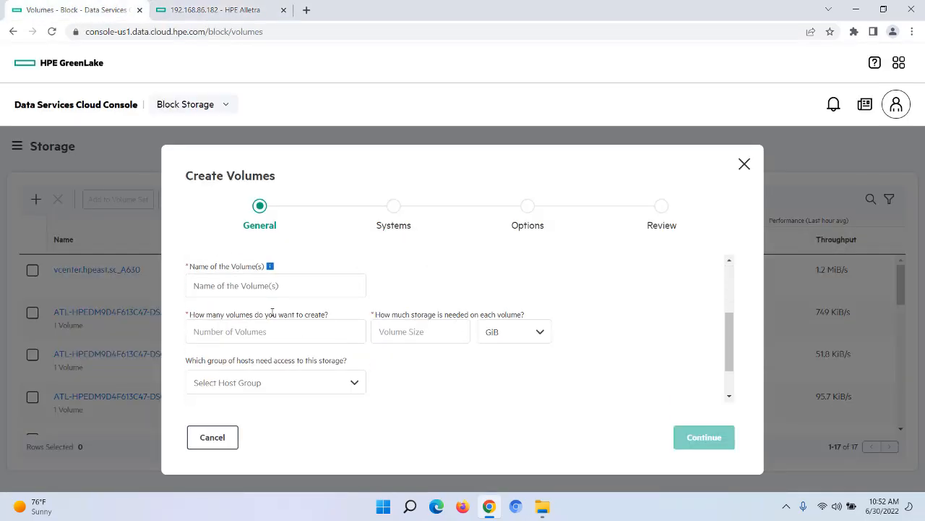
{"action": "left_click", "coordinate": [210, 282]}
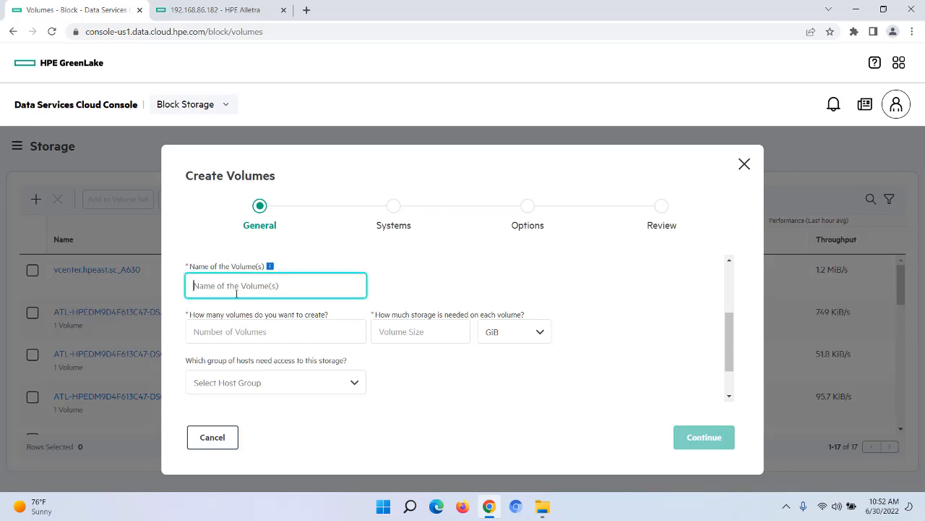
{"action": "type", "text": "BlockStorage"}
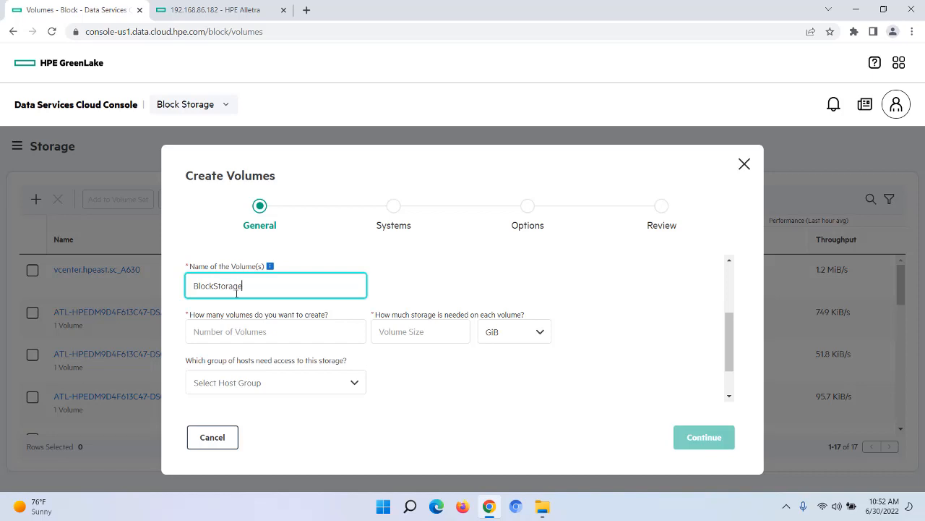
{"action": "type", "text": "Demo"}
{"action": "left_click", "coordinate": [240, 328]}
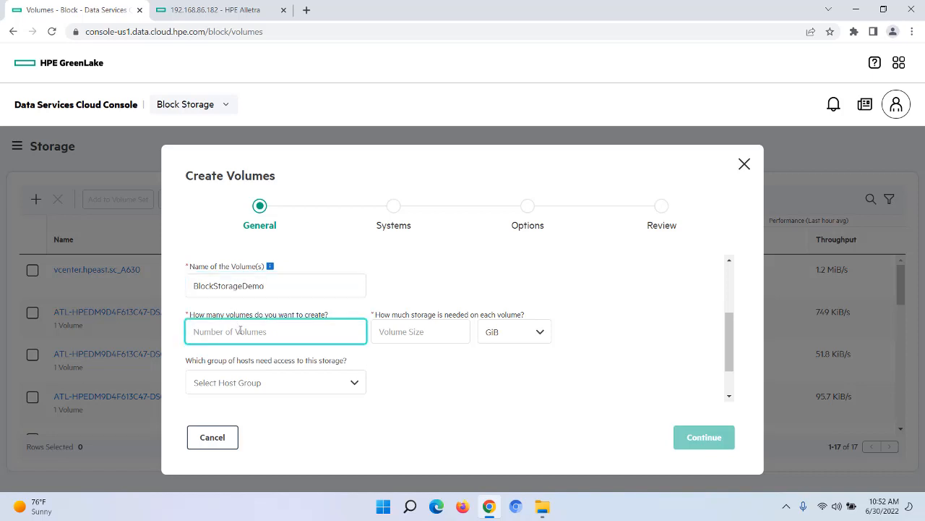
{"action": "type", "text": "2"}
{"action": "left_click", "coordinate": [414, 331]}
{"action": "type", "text": "500"}
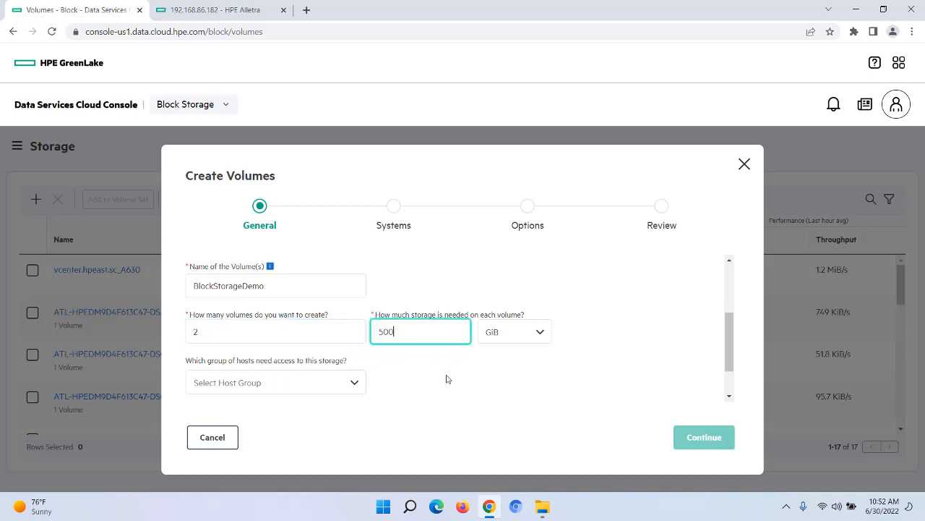
- Give the host group DL360Gen8Utility(Alletra-dHCI) access to the new volumes
{"action": "scroll", "coordinate": [446, 378], "scroll_direction": "down", "scroll_amount": 1}
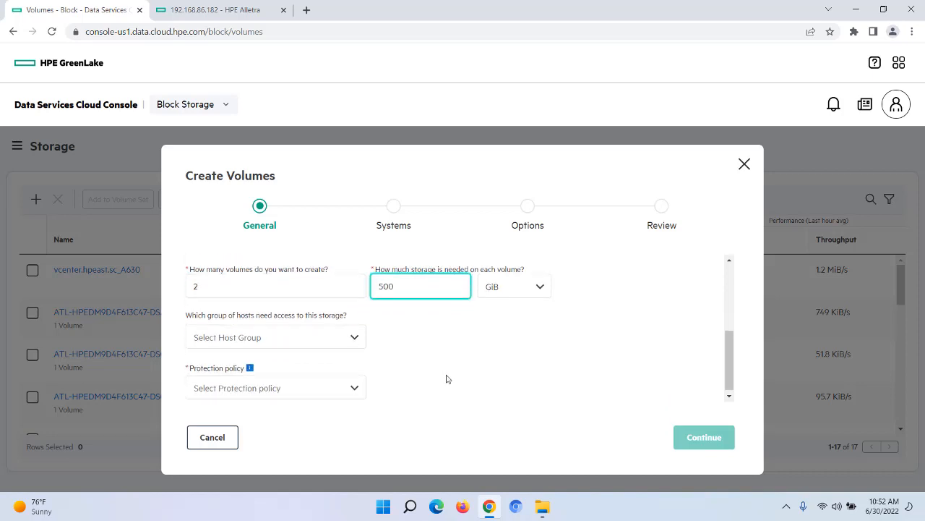
{"action": "left_click", "coordinate": [355, 336]}
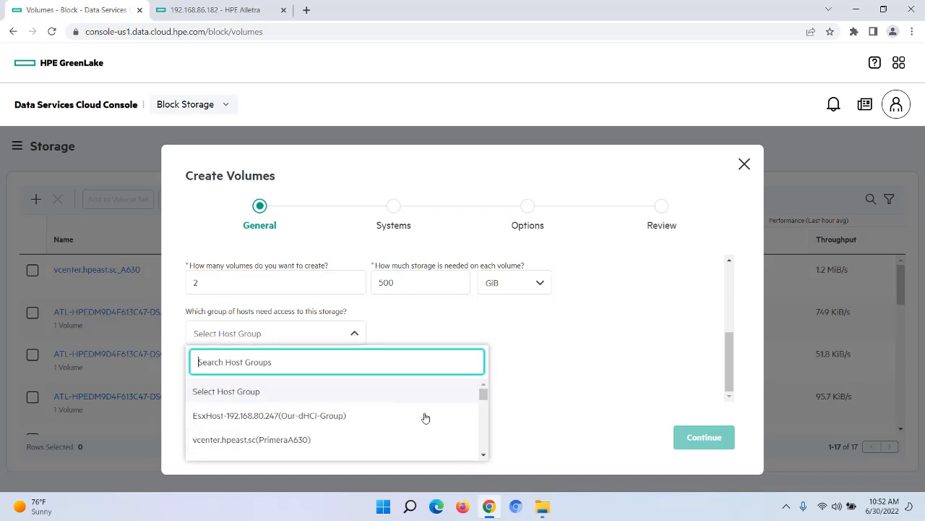
{"action": "left_click_drag", "start_coordinate": [483, 394], "coordinate": [484, 430]}
{"action": "scroll", "coordinate": [451, 453], "scroll_direction": "down", "scroll_amount": 1}
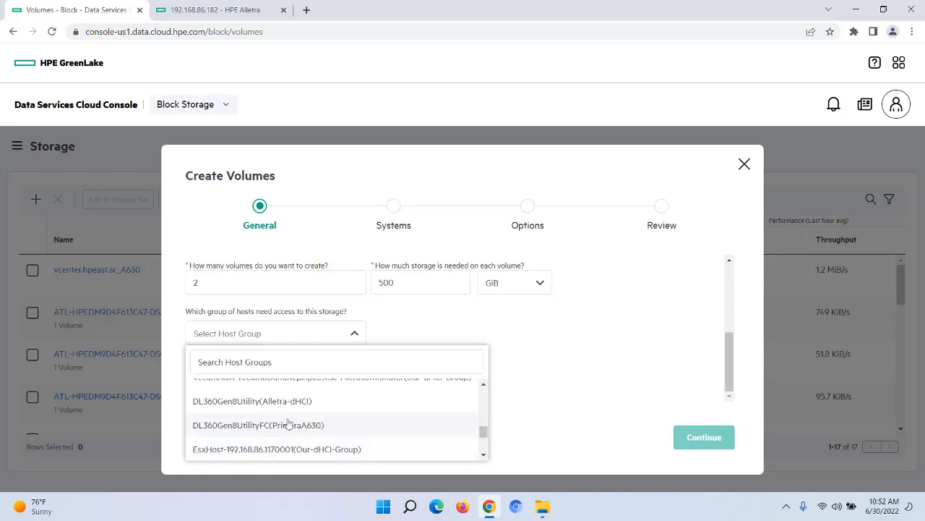
{"action": "left_click", "coordinate": [287, 406]}
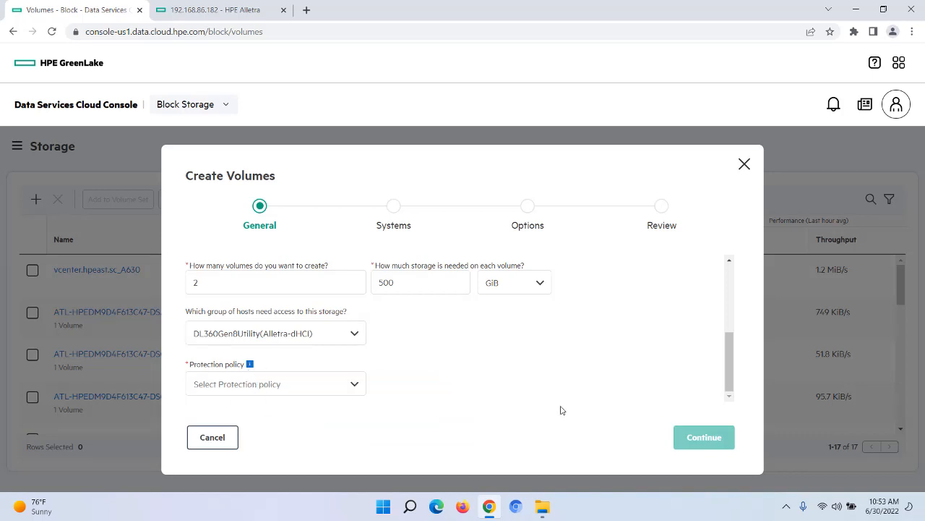
- Set the volumes' protection policy to No protection and continue to the Systems stage
{"action": "left_click", "coordinate": [354, 383]}
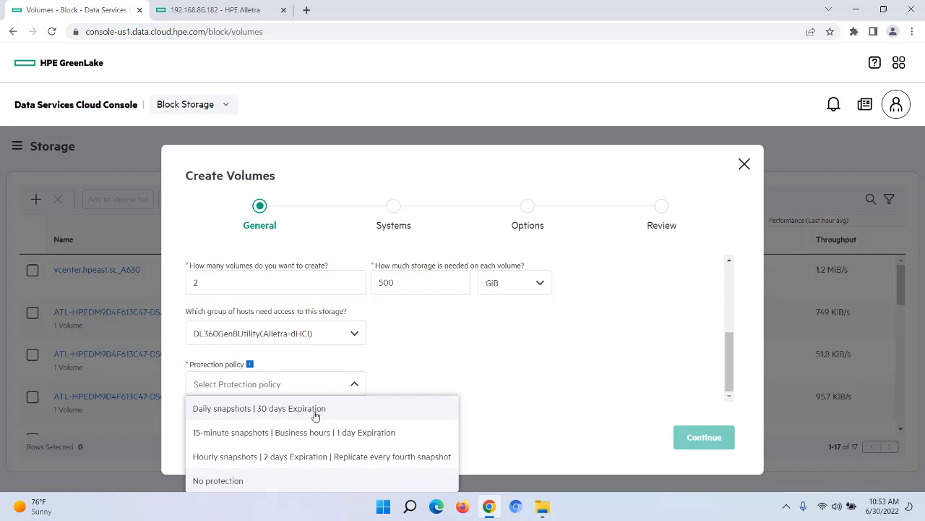
{"action": "left_click", "coordinate": [213, 480]}
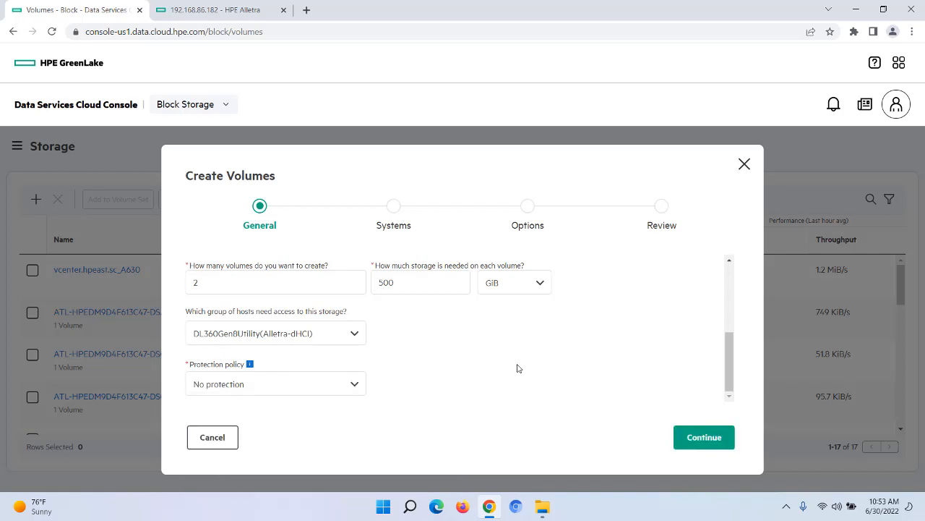
{"action": "left_click", "coordinate": [697, 438]}
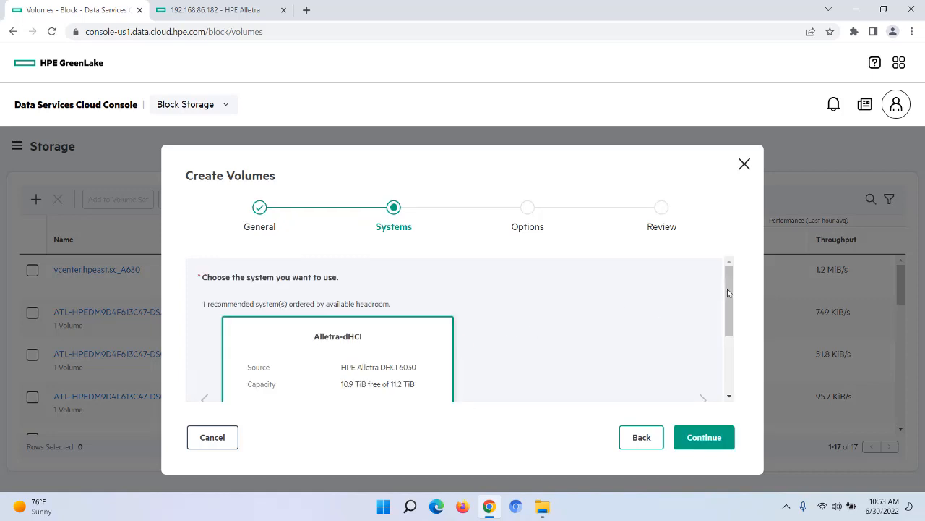
- Examine the recommended system and the list of other systems, and return to the recommendations
{"action": "left_click_drag", "start_coordinate": [729, 292], "coordinate": [728, 346]}
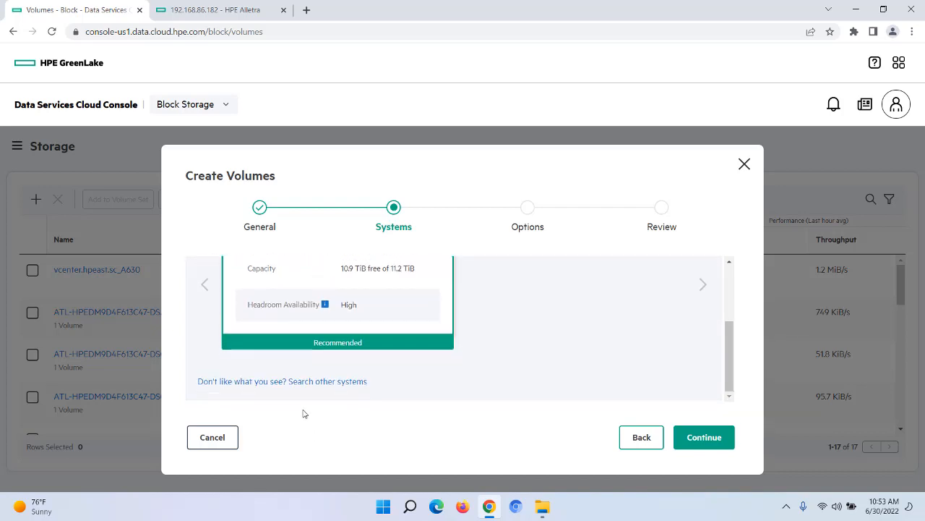
{"action": "left_click", "coordinate": [292, 382]}
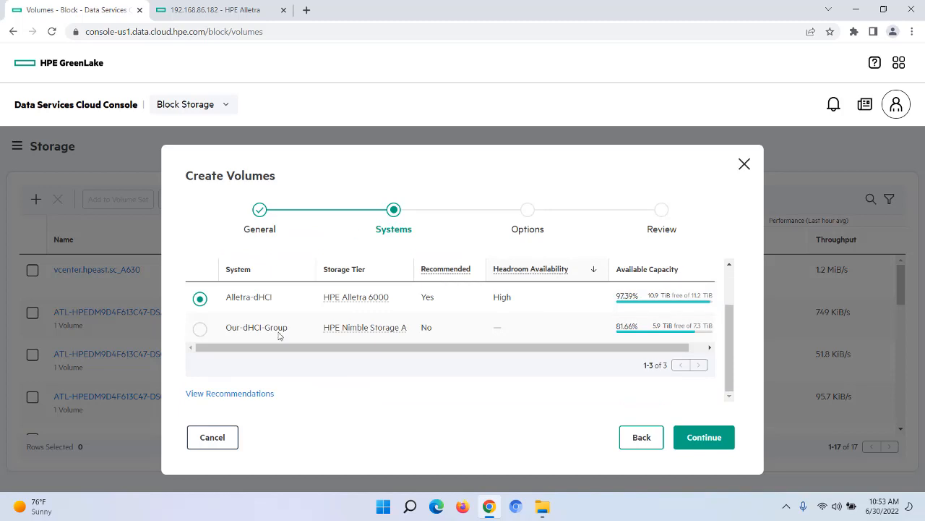
{"action": "left_click", "coordinate": [233, 393]}
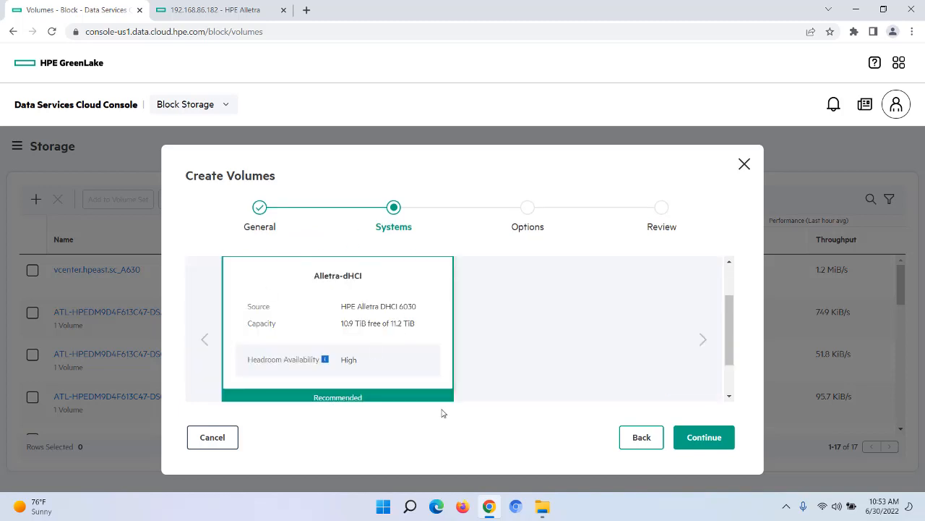
- Accept the recommended Alletra-dHCI system for the new volumes, and check the array's existing volumes in the HPE Alletra 6000 console
{"action": "left_click", "coordinate": [699, 438]}
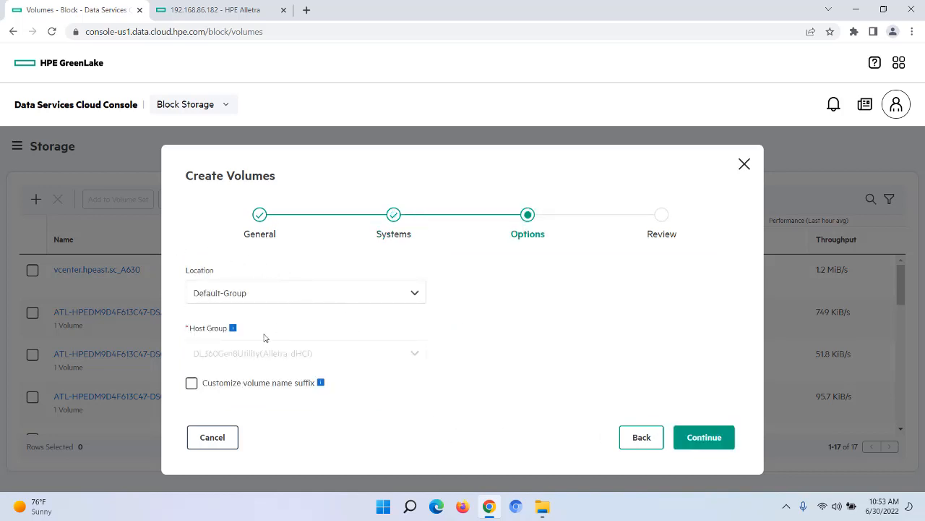
{"action": "left_click", "coordinate": [238, 10]}
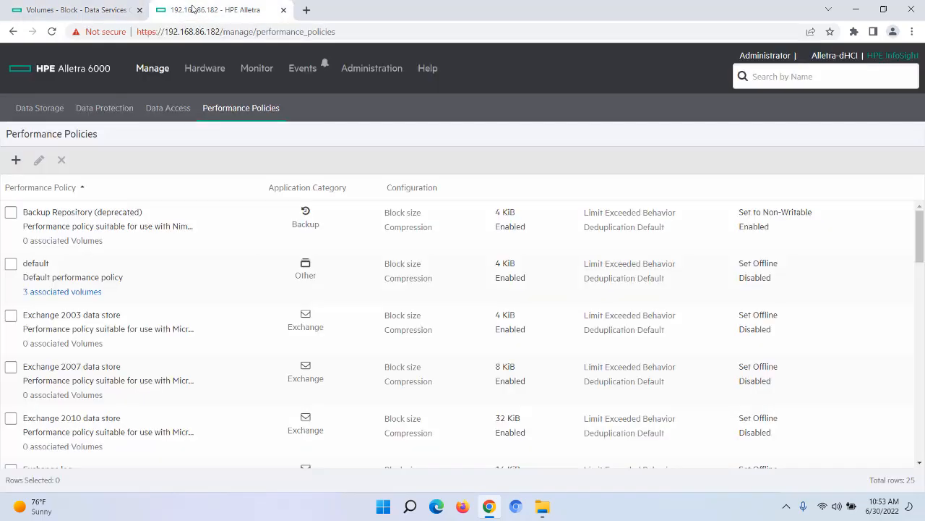
{"action": "mouse_move", "coordinate": [155, 73]}
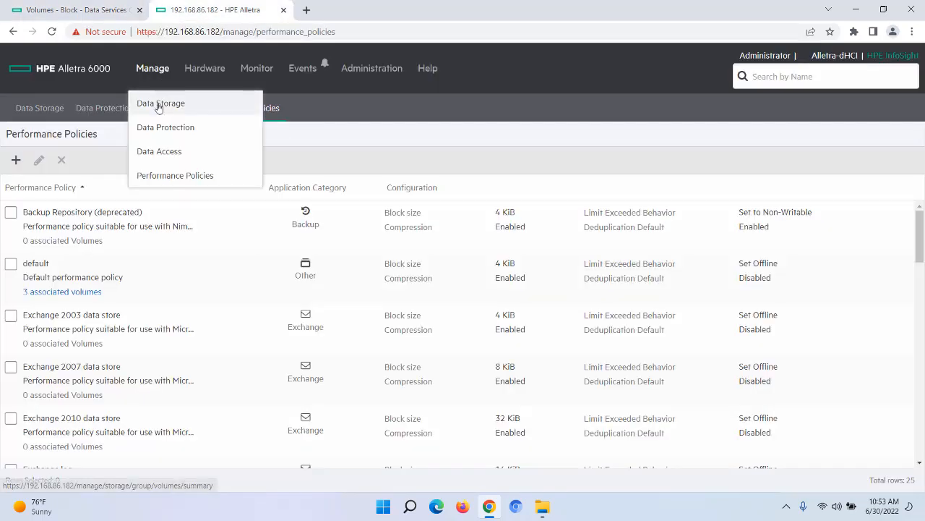
{"action": "left_click", "coordinate": [157, 103]}
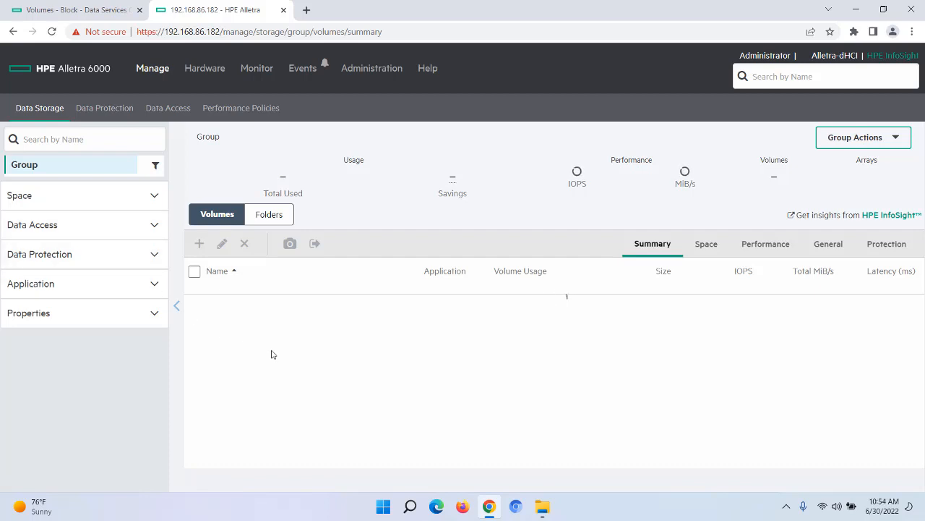
{"action": "scroll", "coordinate": [311, 358], "scroll_direction": "down", "scroll_amount": 1}
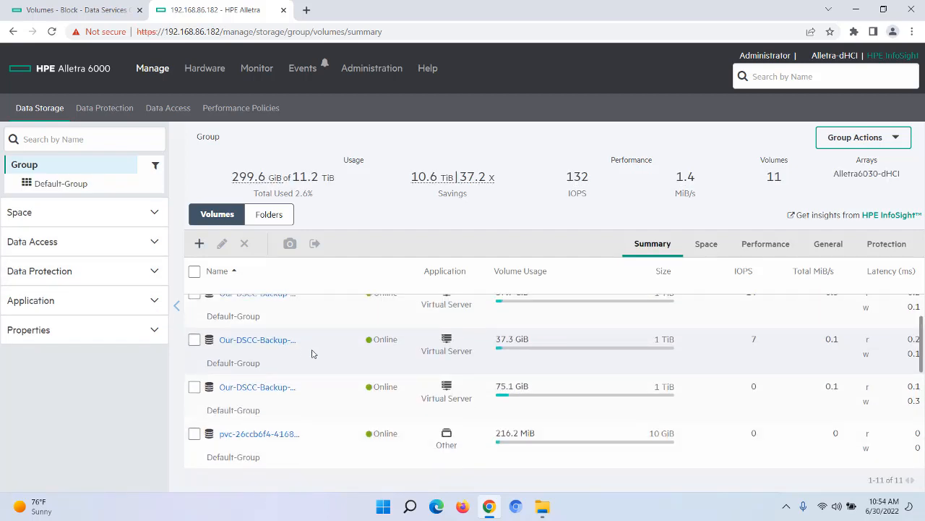
{"action": "scroll", "coordinate": [312, 353], "scroll_direction": "up", "scroll_amount": 1}
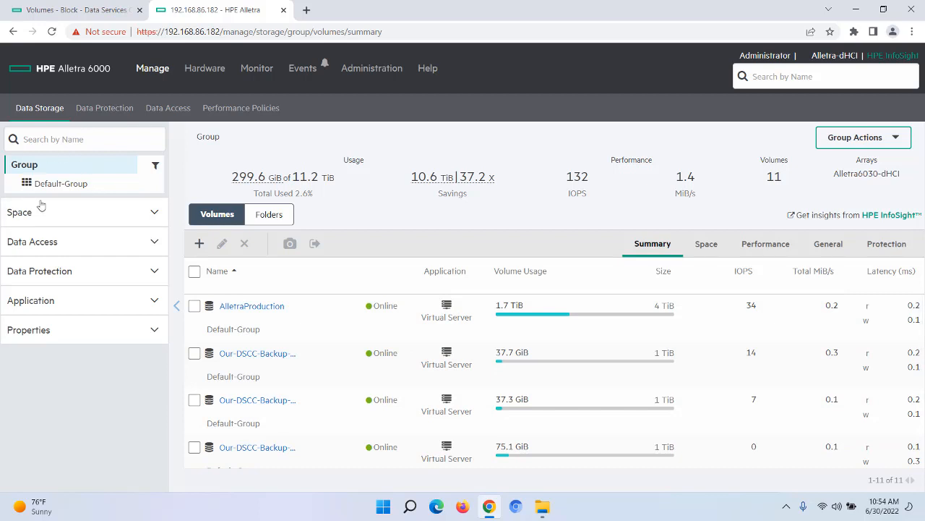
{"action": "left_click", "coordinate": [63, 9]}
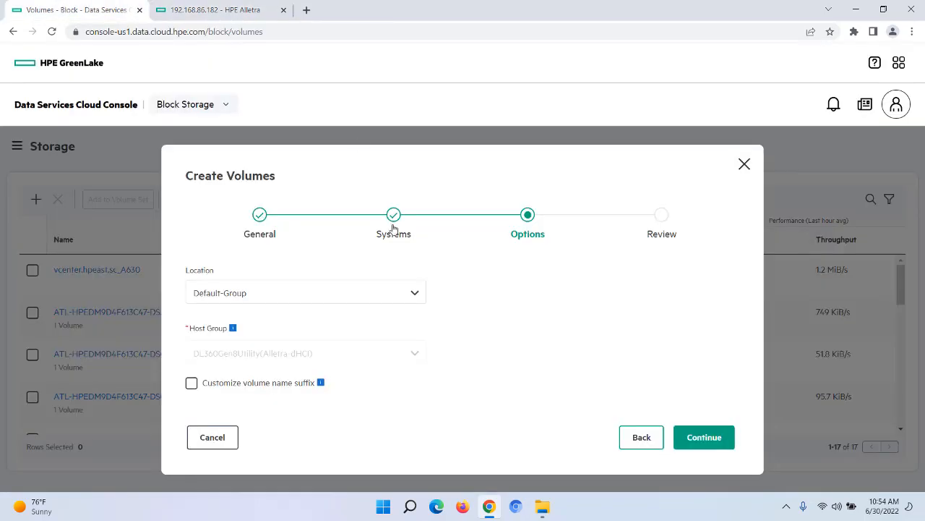
- Keep Default-Group as the location, review the volume creation summary and submit it
{"action": "left_click", "coordinate": [694, 445]}
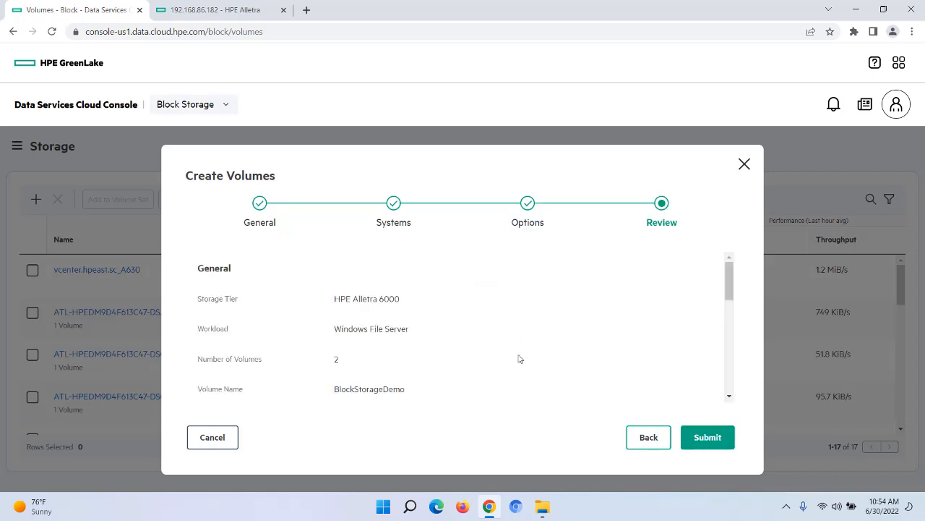
{"action": "scroll", "coordinate": [521, 357], "scroll_direction": "down", "scroll_amount": 5}
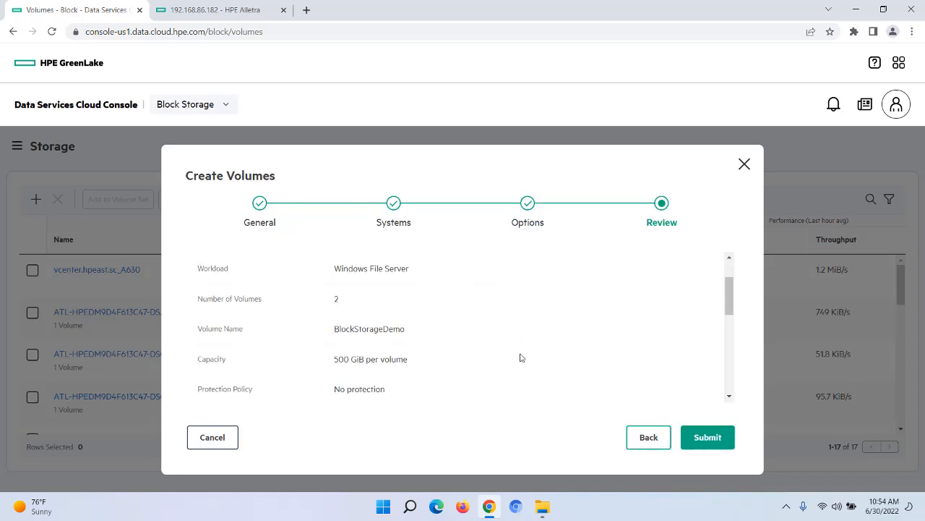
{"action": "scroll", "coordinate": [521, 357], "scroll_direction": "down", "scroll_amount": 1}
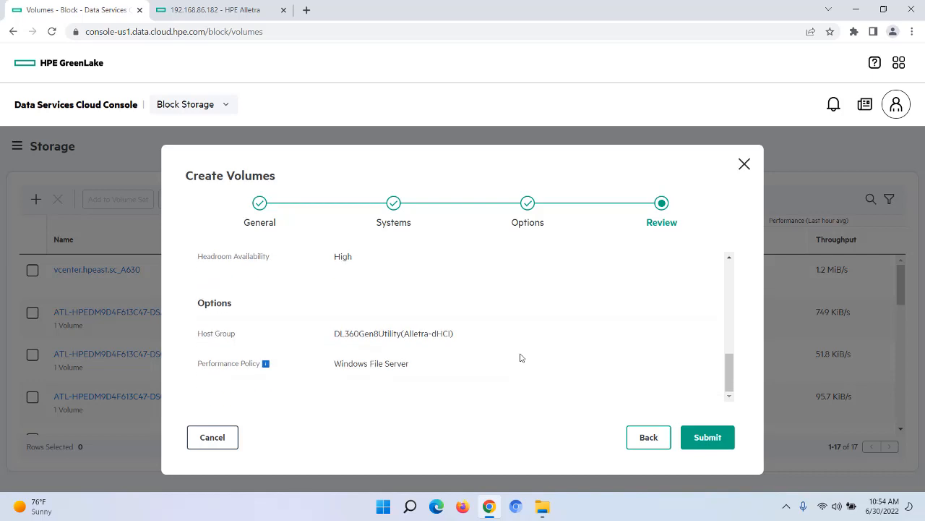
{"action": "left_click", "coordinate": [703, 438]}
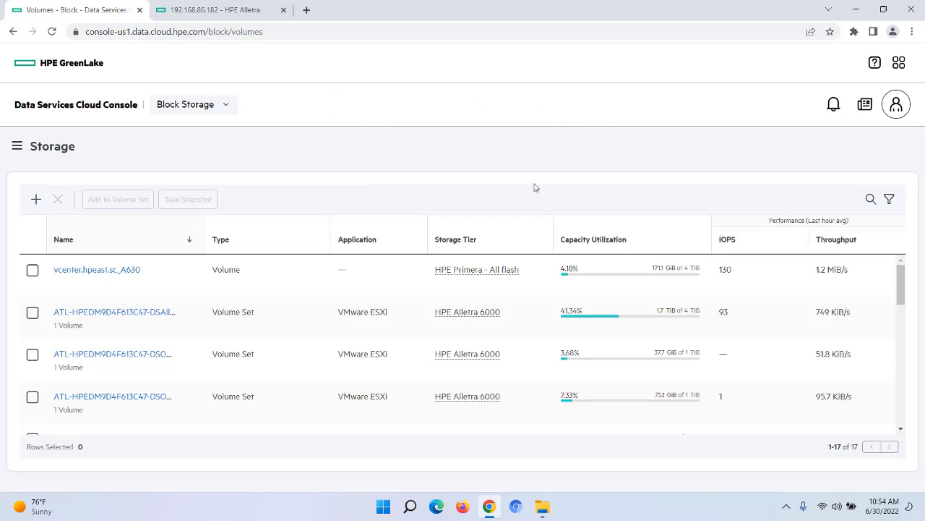
- Search the Block Storage volumes for "block", and switch to the HPE Alletra 6000 console to refresh its volume table
{"action": "left_click", "coordinate": [871, 200]}
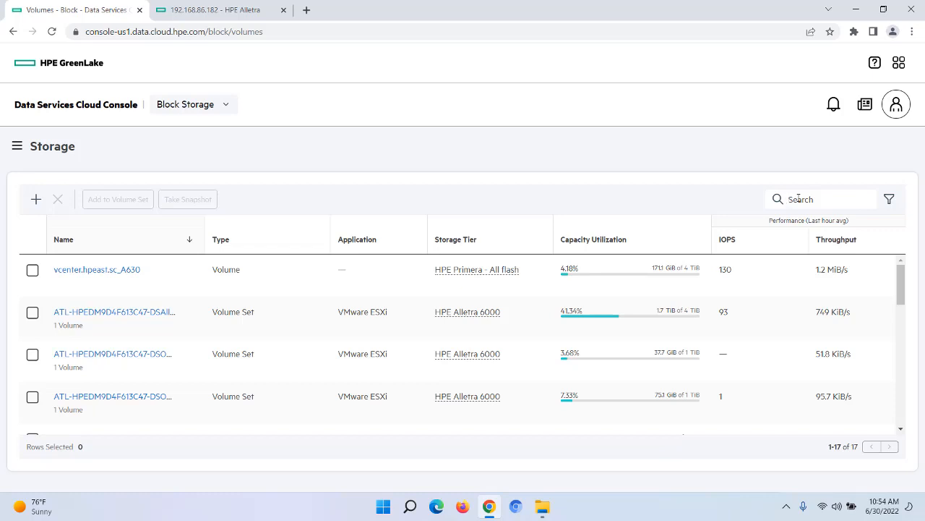
{"action": "type", "text": "block"}
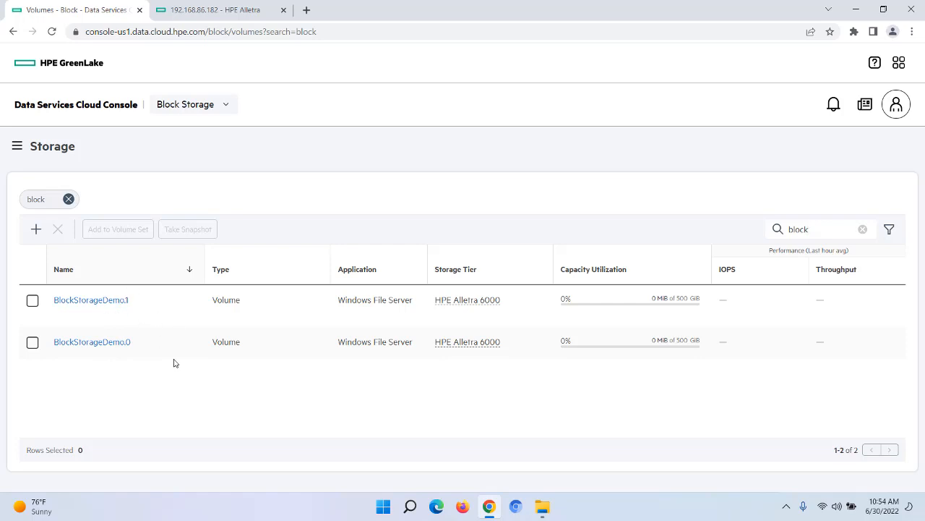
{"action": "left_click", "coordinate": [237, 10]}
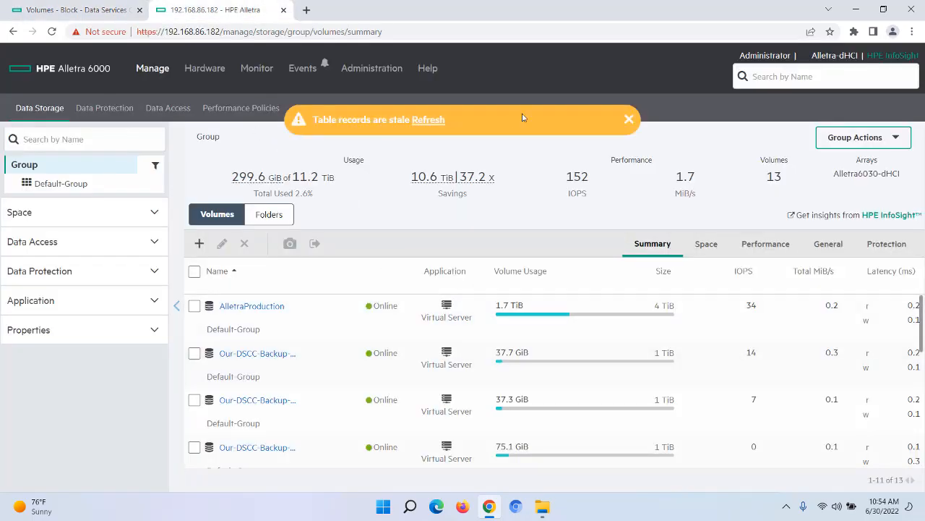
{"action": "left_click", "coordinate": [430, 121]}
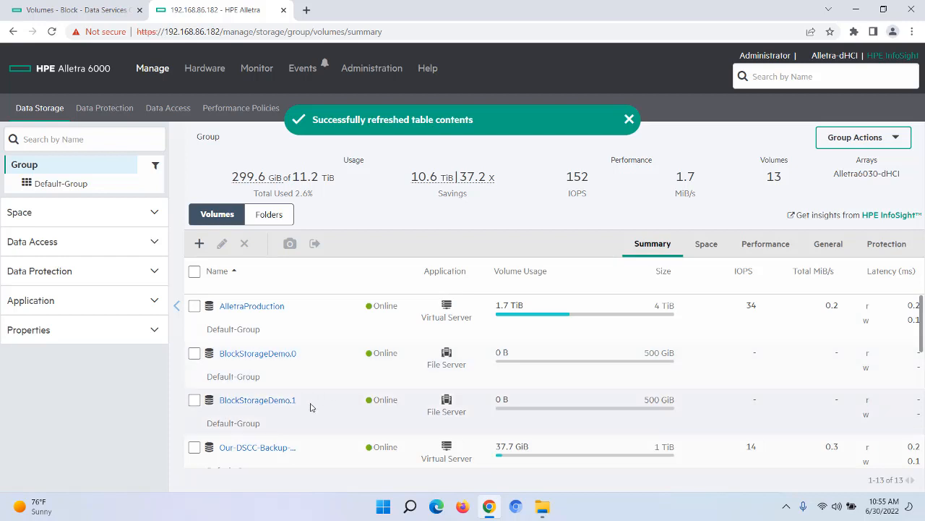
- Examine the configuration details of BlockStorageDemo.0 on the array and return to the volume list
{"action": "left_click", "coordinate": [252, 354]}
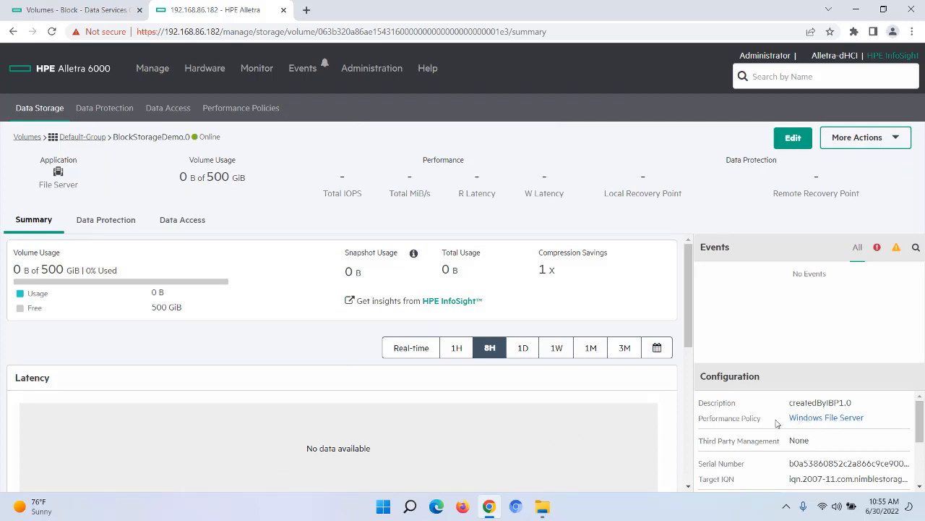
{"action": "scroll", "coordinate": [776, 423], "scroll_direction": "down", "scroll_amount": 3}
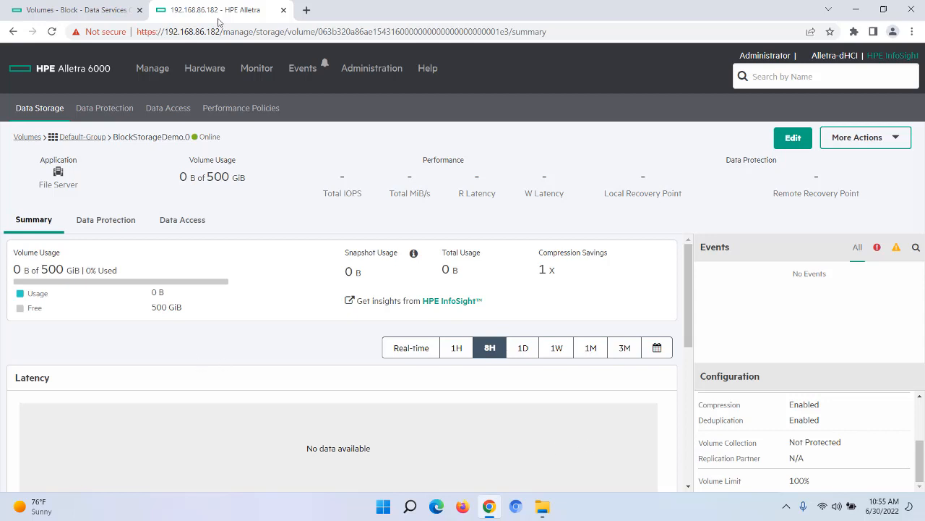
{"action": "left_click", "coordinate": [36, 112]}
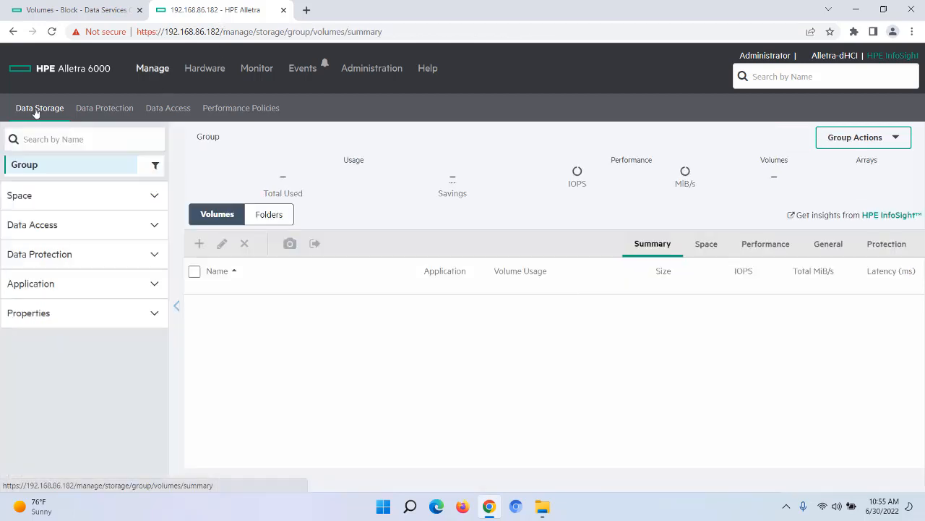
- Switch to Data Services Cloud Console and examine the capacity, performance, protection and access details of BlockStorageDemo.0
{"action": "left_click", "coordinate": [81, 13]}
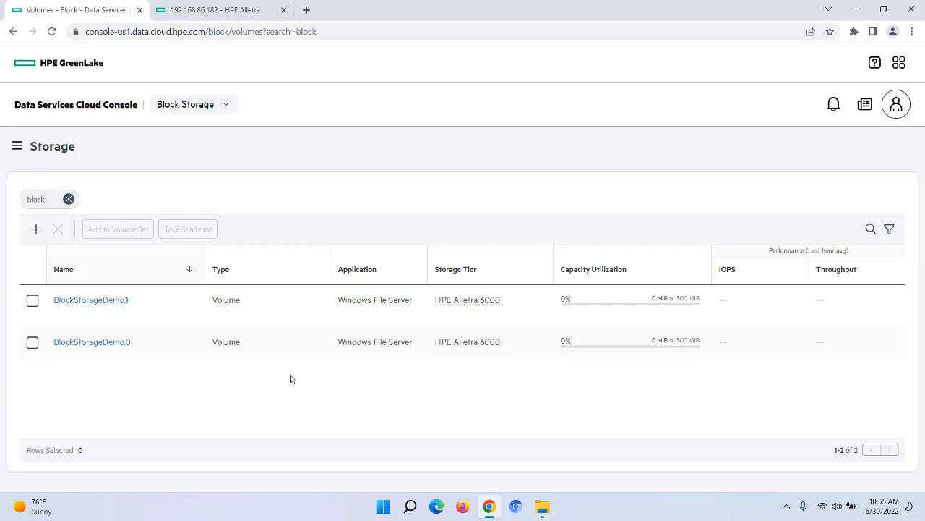
{"action": "left_click", "coordinate": [100, 344]}
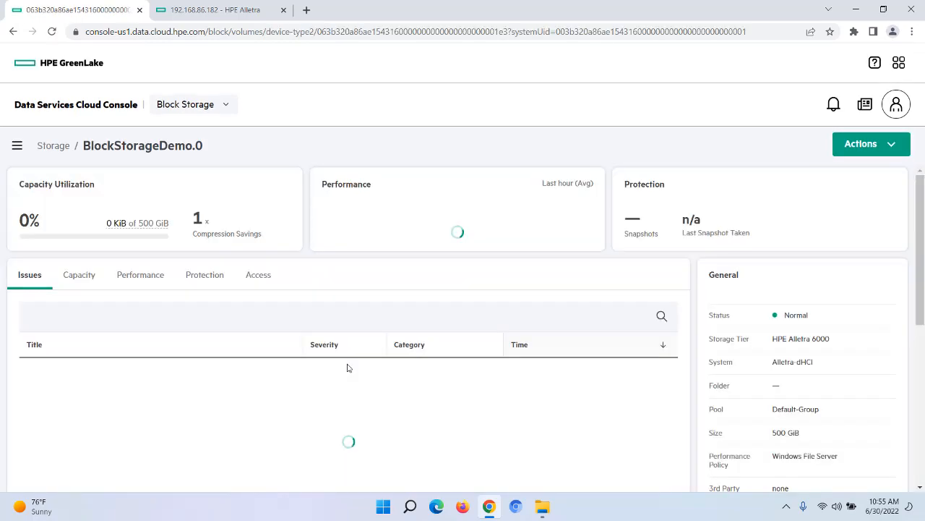
{"action": "left_click", "coordinate": [86, 274]}
{"action": "scroll", "coordinate": [430, 447], "scroll_direction": "down", "scroll_amount": 2}
{"action": "scroll", "coordinate": [430, 447], "scroll_direction": "up", "scroll_amount": 2}
{"action": "left_click", "coordinate": [143, 277]}
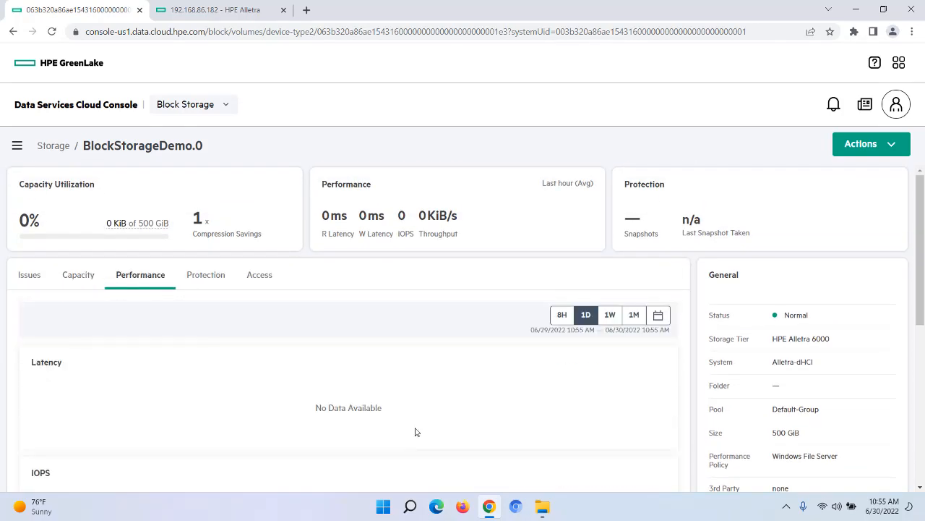
{"action": "scroll", "coordinate": [443, 444], "scroll_direction": "down", "scroll_amount": 3}
{"action": "scroll", "coordinate": [443, 443], "scroll_direction": "up", "scroll_amount": 2}
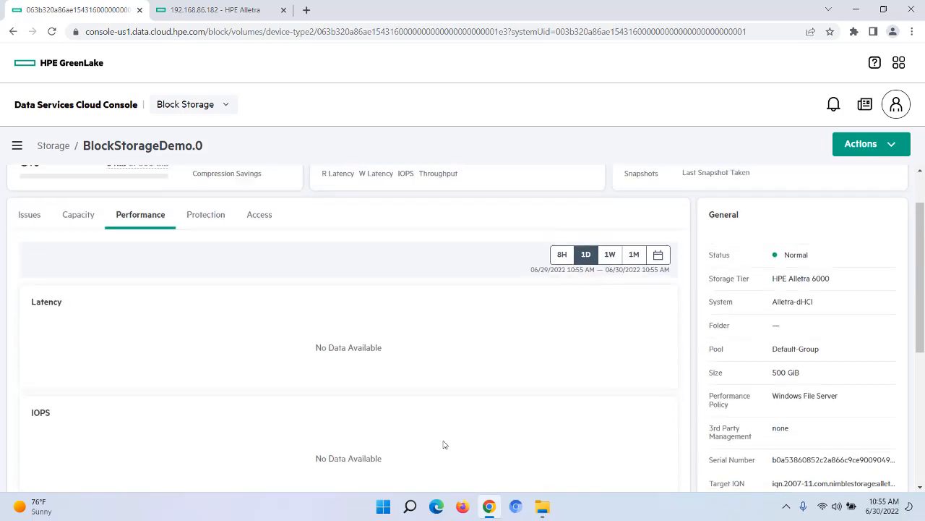
{"action": "left_click", "coordinate": [198, 214]}
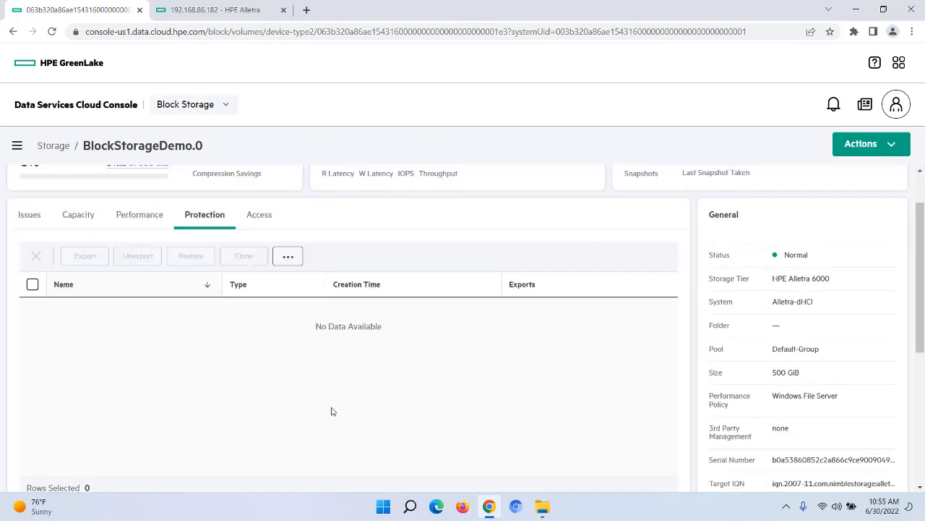
{"action": "left_click", "coordinate": [260, 215]}
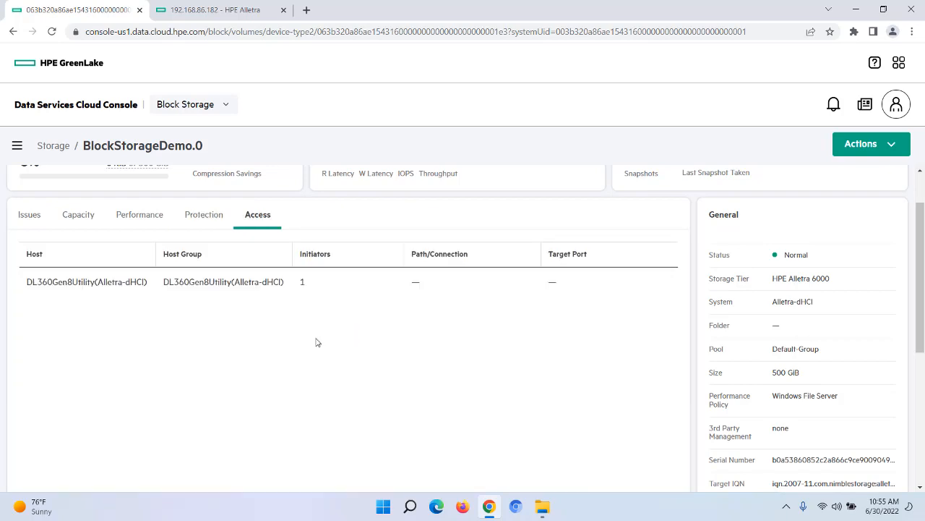
{"action": "scroll", "coordinate": [392, 359], "scroll_direction": "up", "scroll_amount": 1}
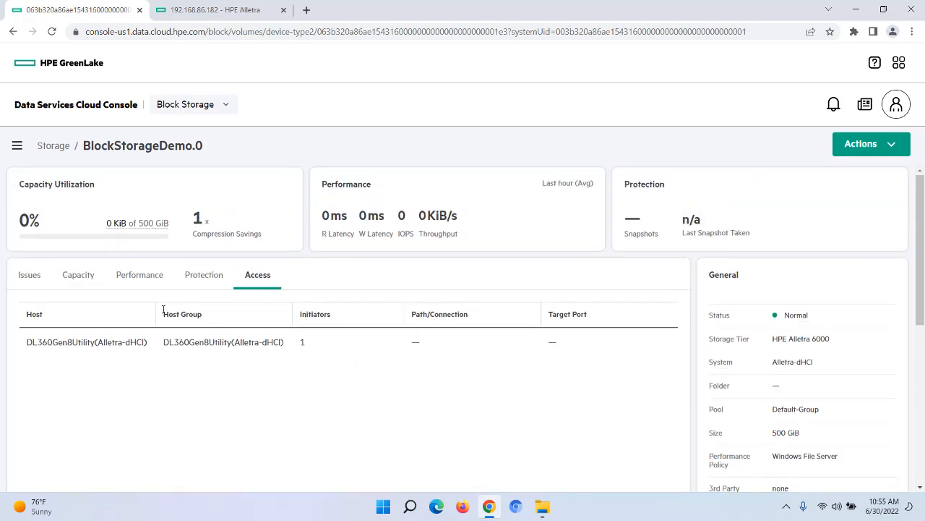
- Start adding BlockStorageDemo.0 to a volume set, and browse the existing volume sets without choosing one
{"action": "left_click", "coordinate": [877, 144]}
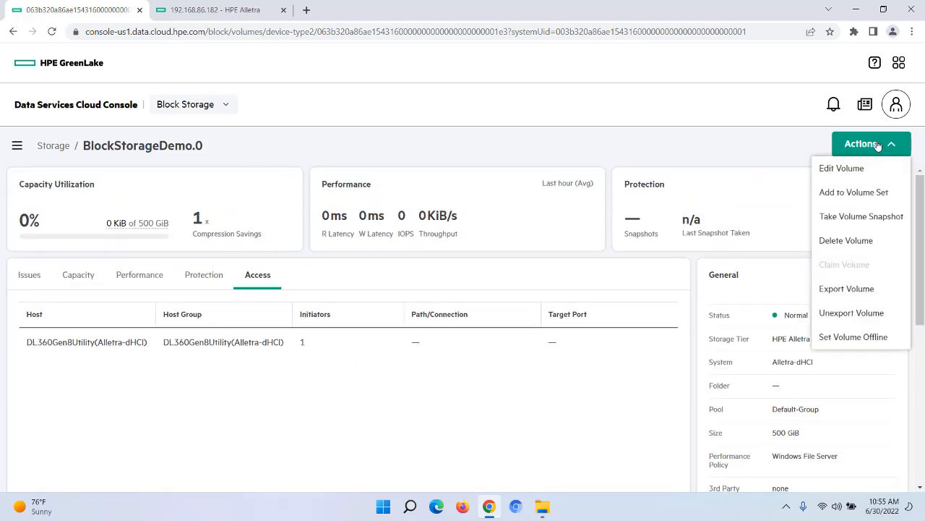
{"action": "left_click", "coordinate": [853, 193]}
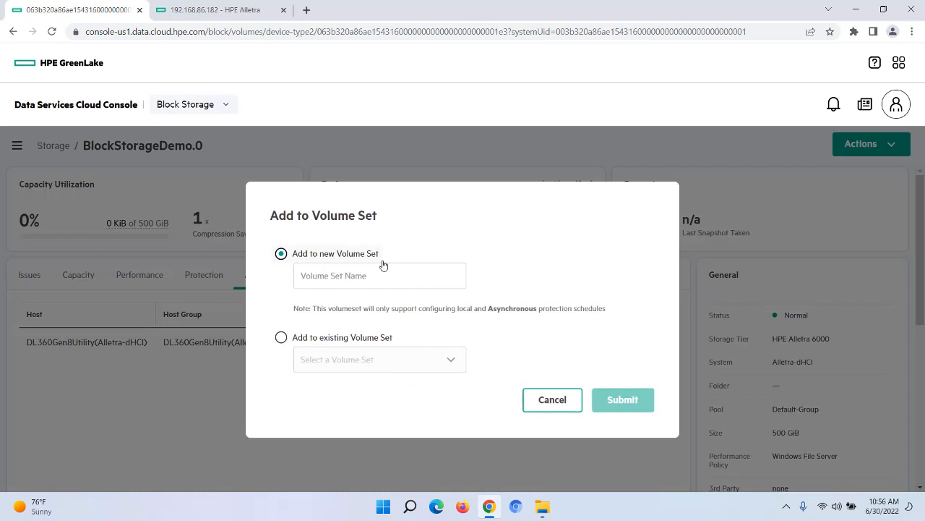
{"action": "left_click", "coordinate": [281, 339]}
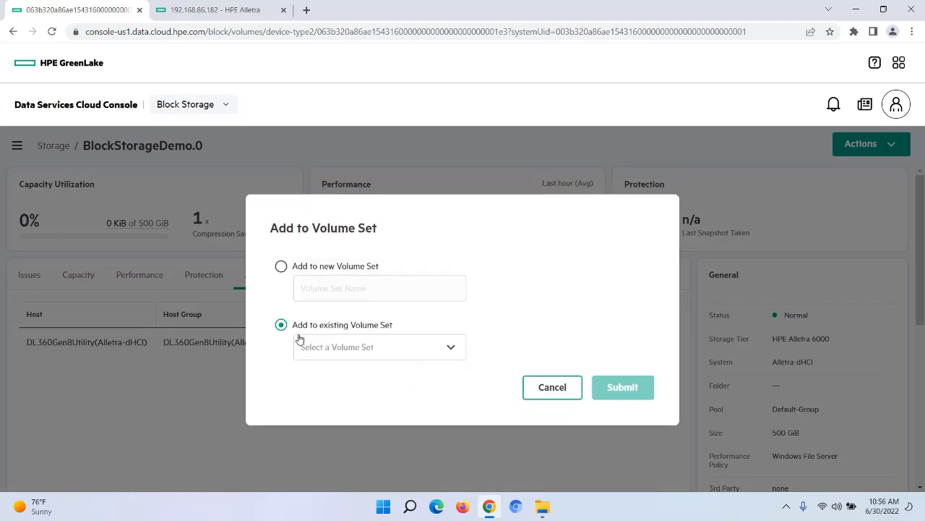
{"action": "left_click", "coordinate": [452, 347]}
{"action": "scroll", "coordinate": [444, 405], "scroll_direction": "down", "scroll_amount": 5}
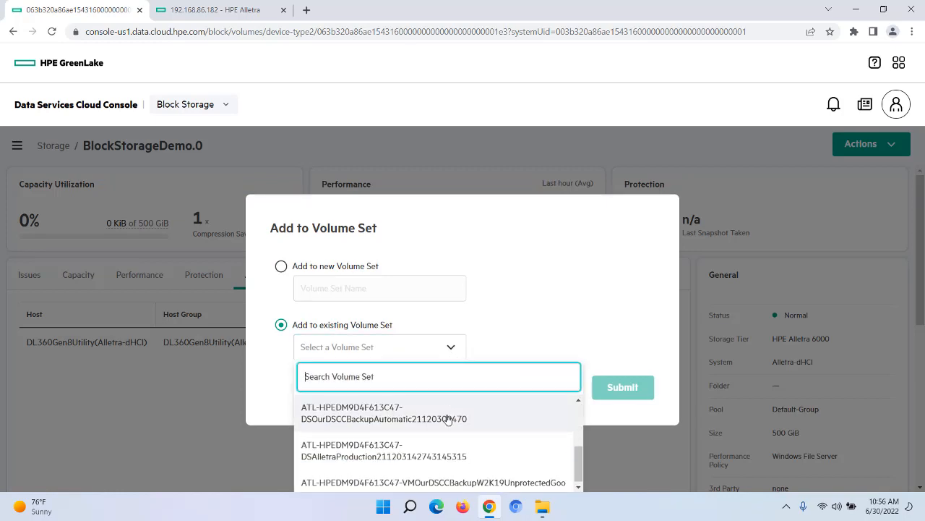
{"action": "scroll", "coordinate": [448, 420], "scroll_direction": "up", "scroll_amount": 5}
{"action": "left_click", "coordinate": [281, 360]}
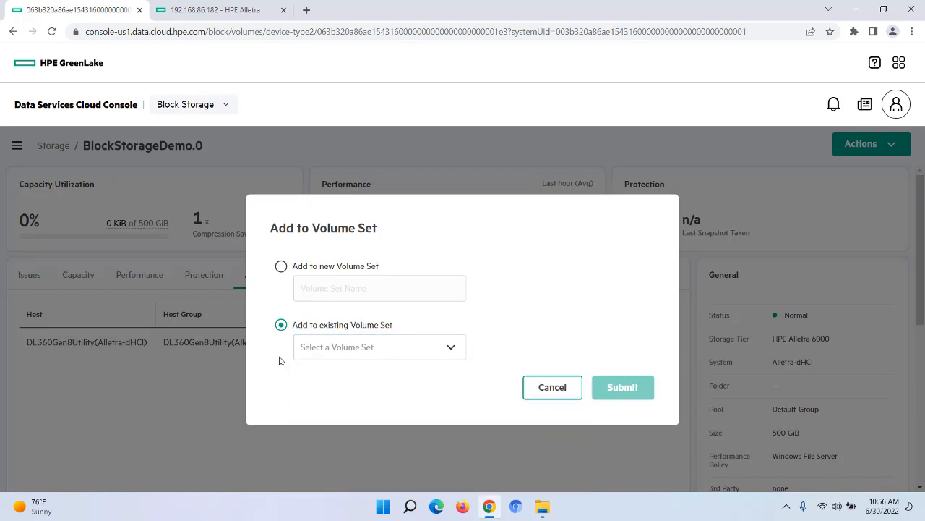
- Examine the volume collections in the HPE Alletra 6000 console and return to Data Services Cloud Console
{"action": "left_click", "coordinate": [206, 10]}
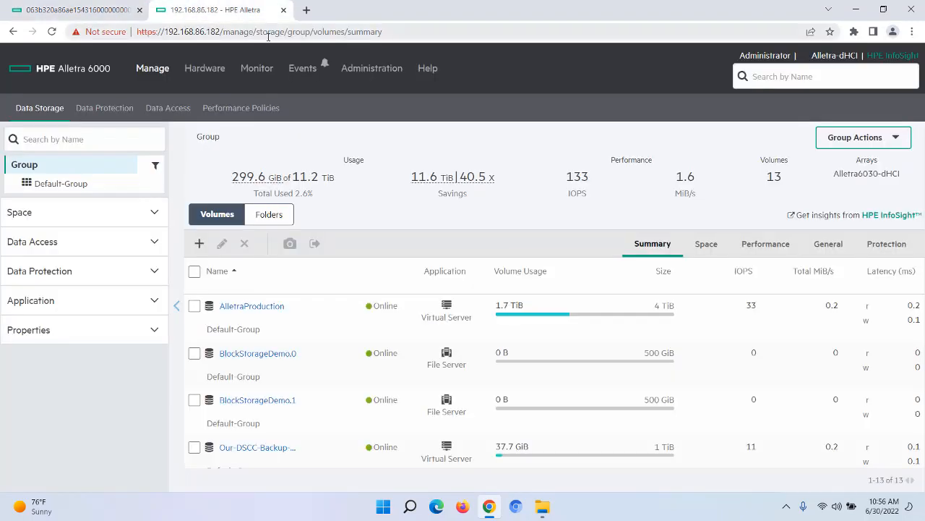
{"action": "left_click", "coordinate": [104, 107]}
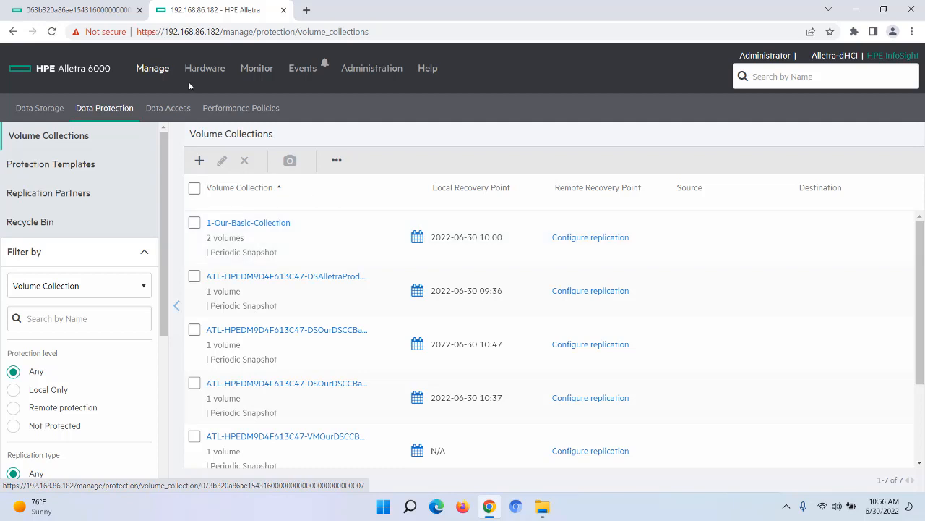
{"action": "left_click", "coordinate": [84, 12]}
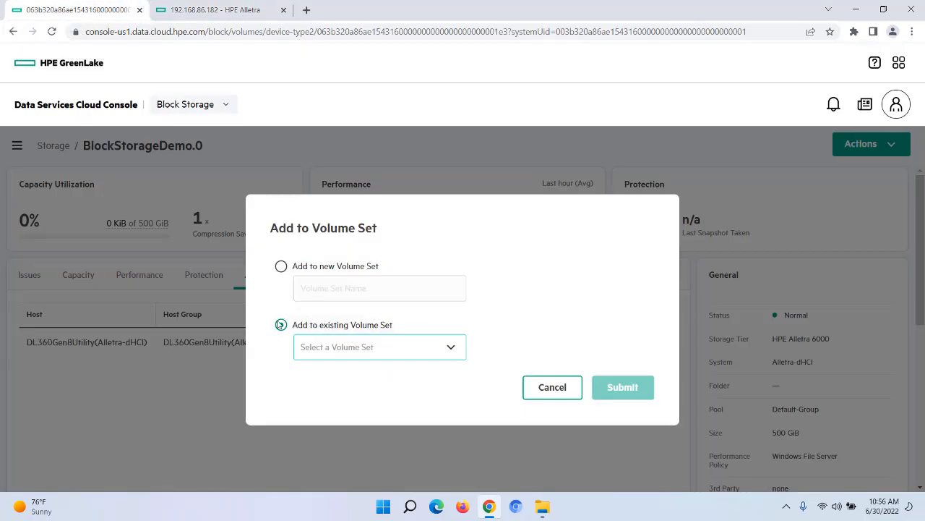
- Add BlockStorageDemo.0 to a new volume set named BlockStorageVolumesSet
{"action": "left_click", "coordinate": [280, 266]}
{"action": "left_click", "coordinate": [336, 277]}
{"action": "type", "text": "BlockStorageVolumesSet"}
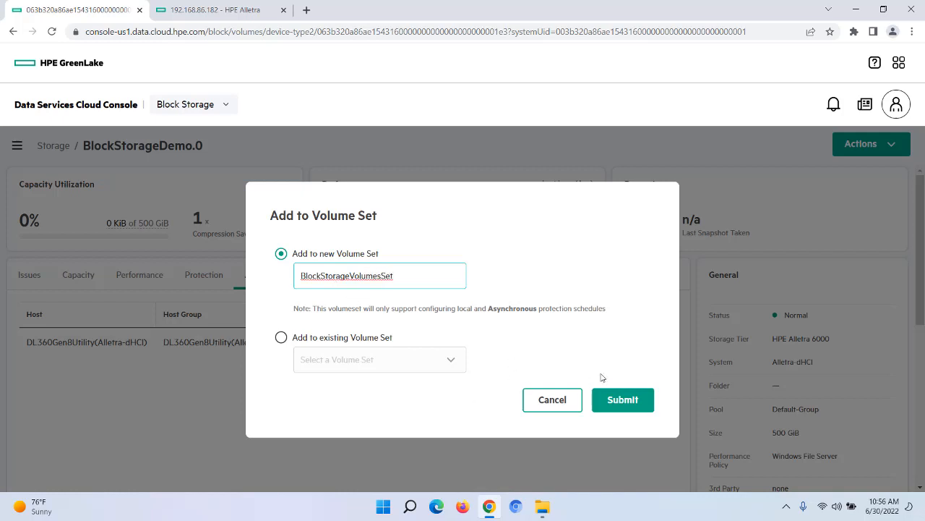
{"action": "left_click", "coordinate": [626, 401]}
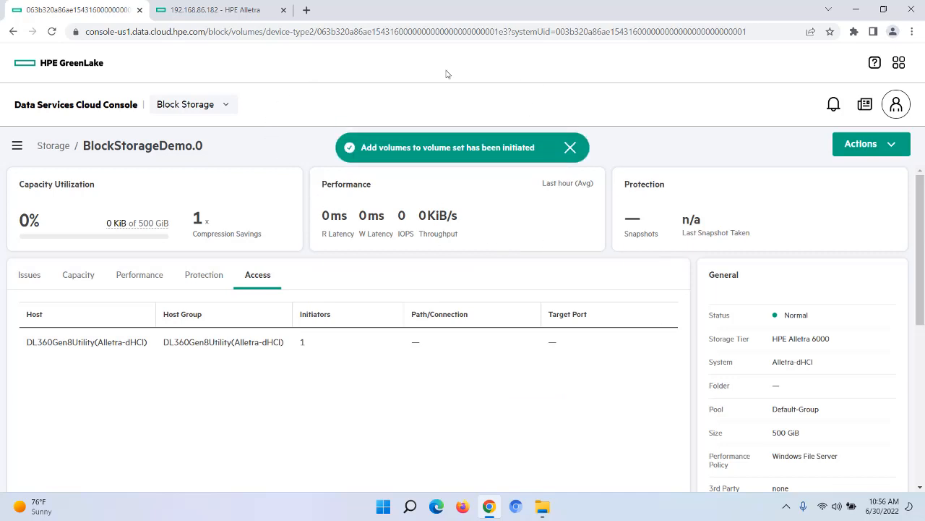
- Search the storage list for "block" and open the BlockStorageVolumesSet volume set to check its contents
{"action": "left_click", "coordinate": [52, 145]}
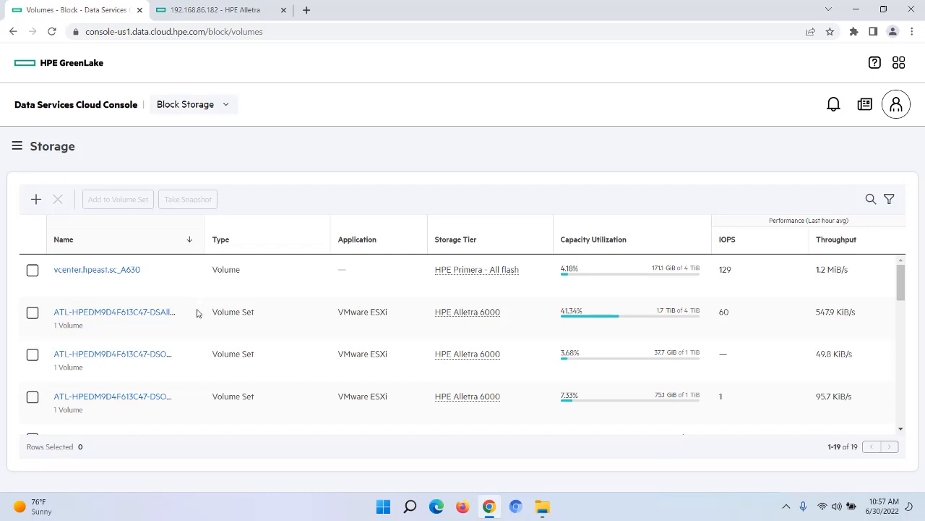
{"action": "left_click", "coordinate": [871, 200]}
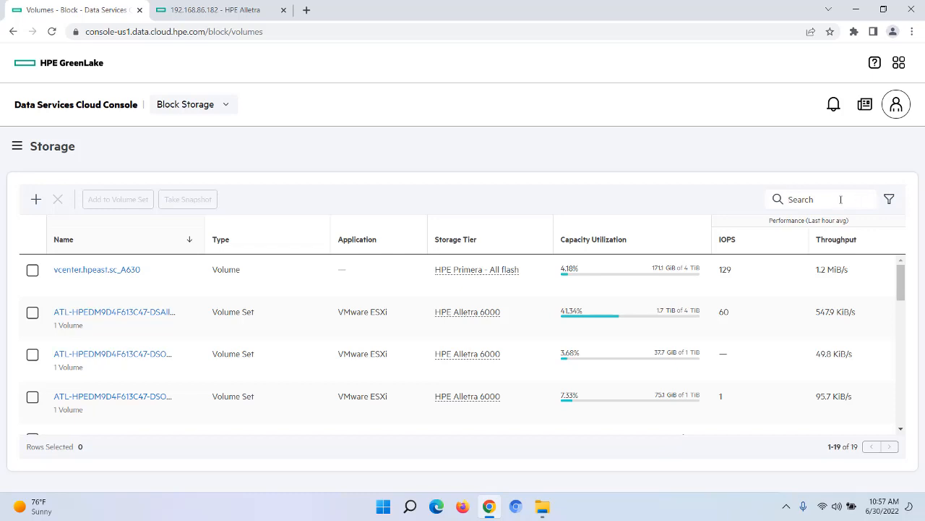
{"action": "type", "text": "block"}
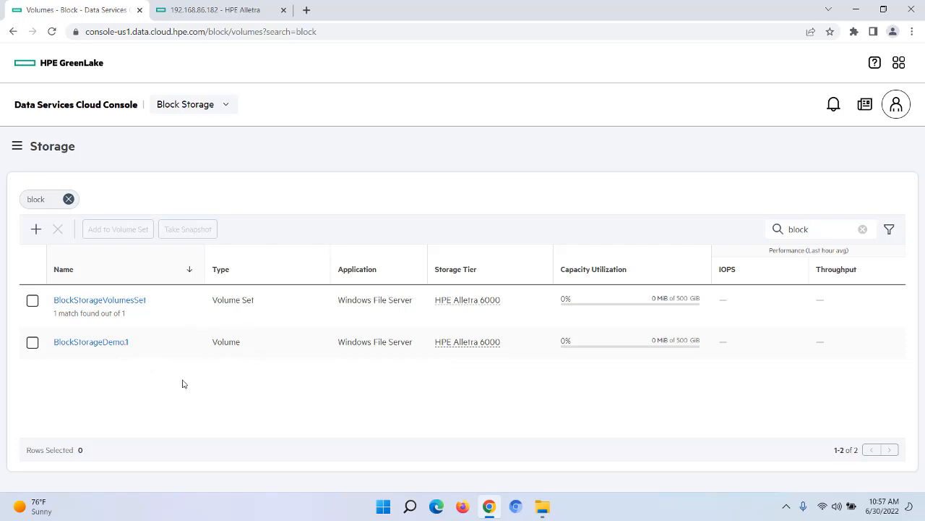
{"action": "mouse_move", "coordinate": [65, 304]}
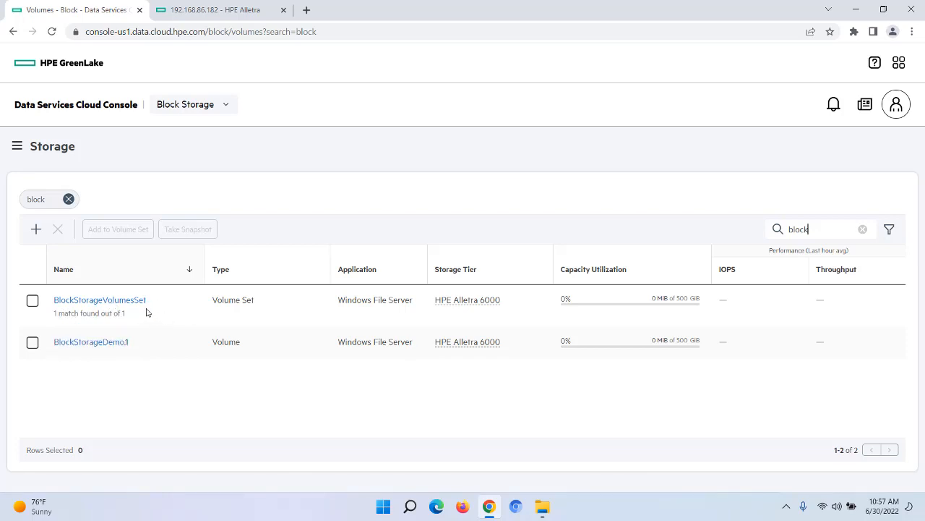
{"action": "left_click", "coordinate": [108, 301]}
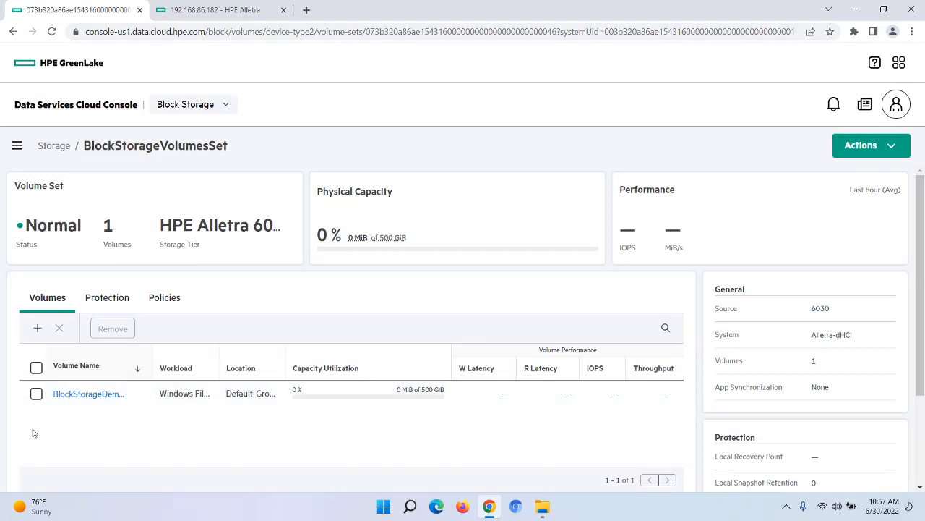
- Review the actions available for BlockStorageVolumesSet and its options for adding volumes, without adding any
{"action": "left_click", "coordinate": [875, 146]}
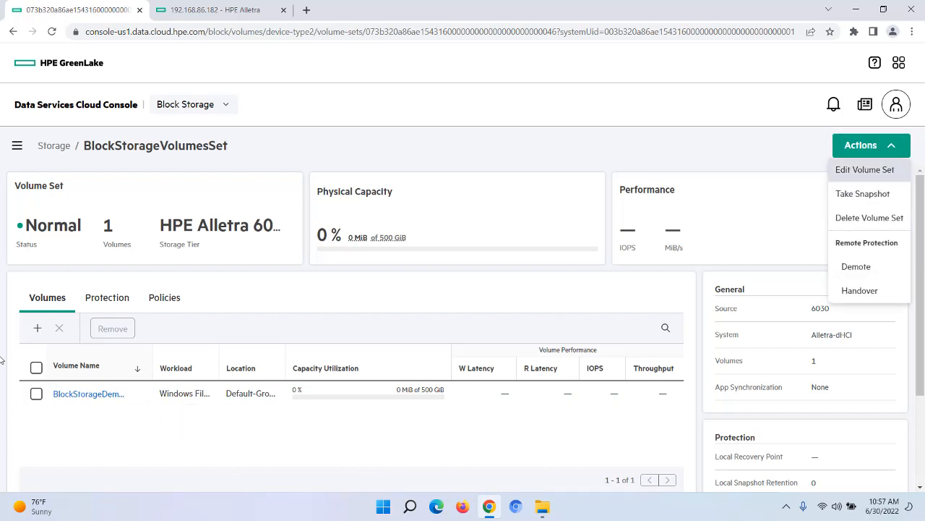
{"action": "left_click", "coordinate": [37, 327]}
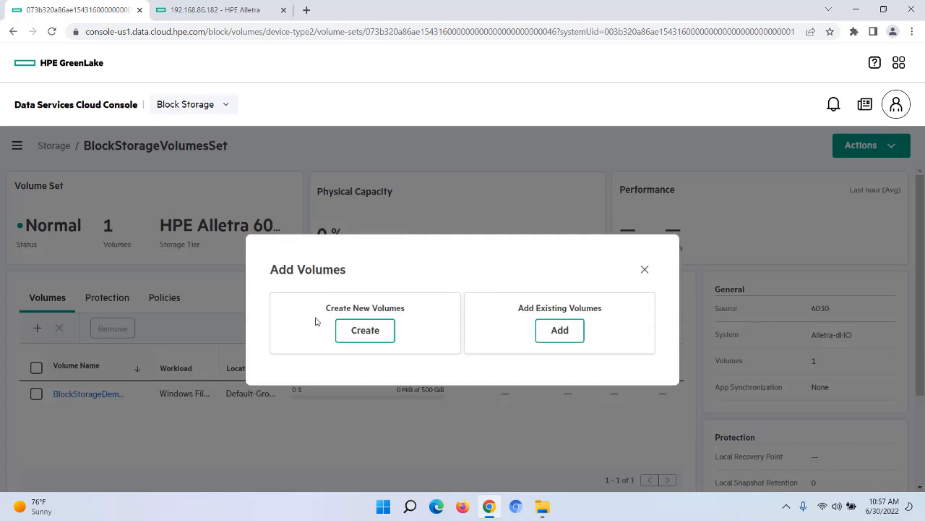
{"action": "left_click", "coordinate": [644, 268]}
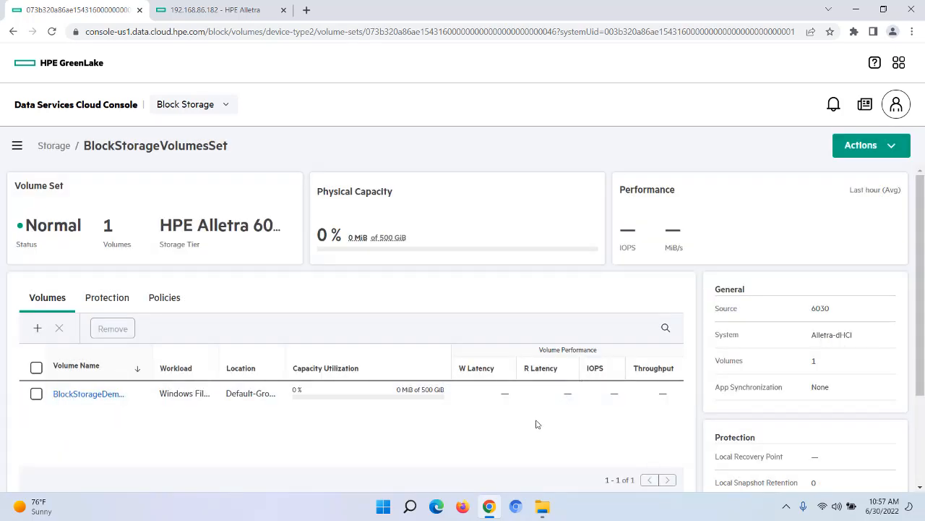
- Search the storage list for "block" and add BlockStorageDemo.1 to the existing volume set BlockStorageVolumesSet
{"action": "left_click", "coordinate": [54, 146]}
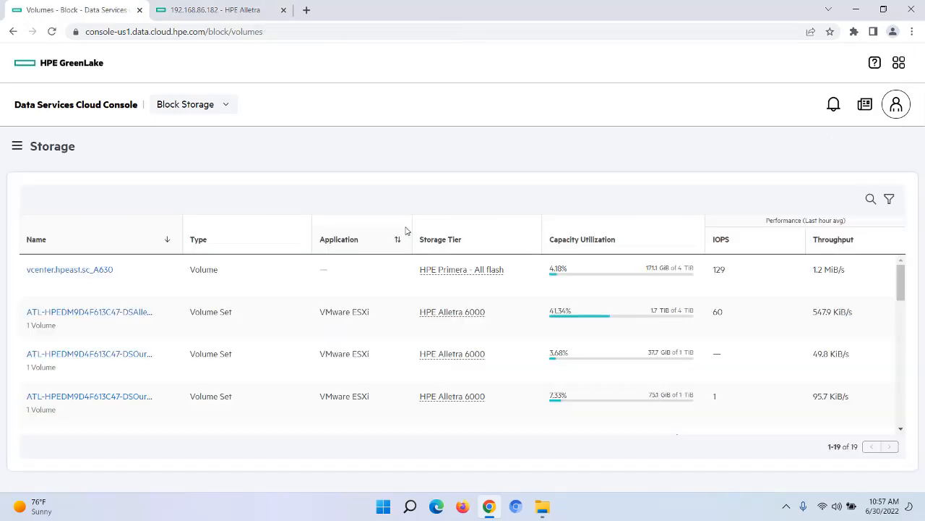
{"action": "left_click", "coordinate": [870, 199]}
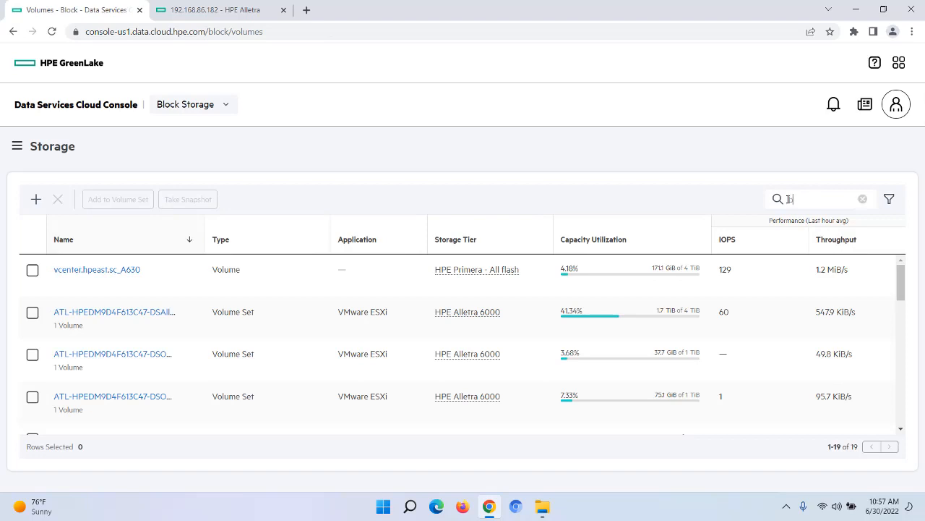
{"action": "type", "text": "block"}
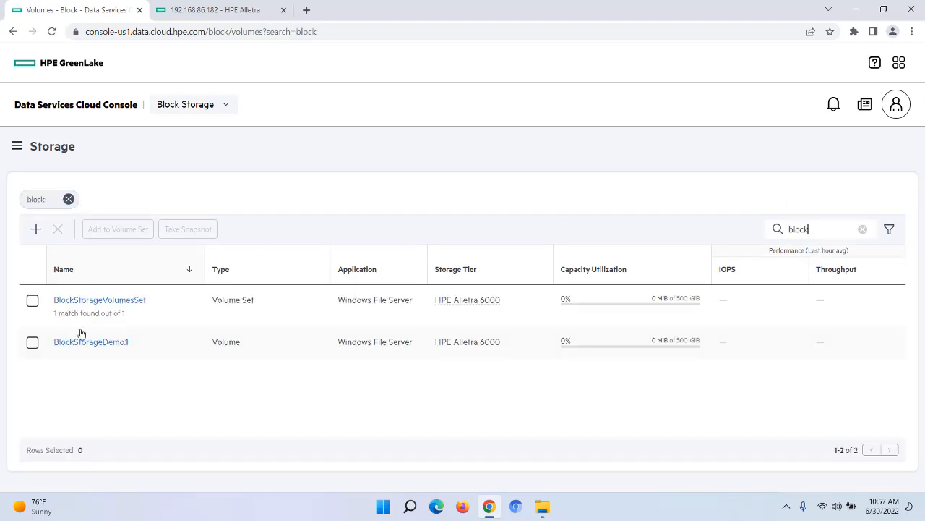
{"action": "left_click", "coordinate": [32, 342]}
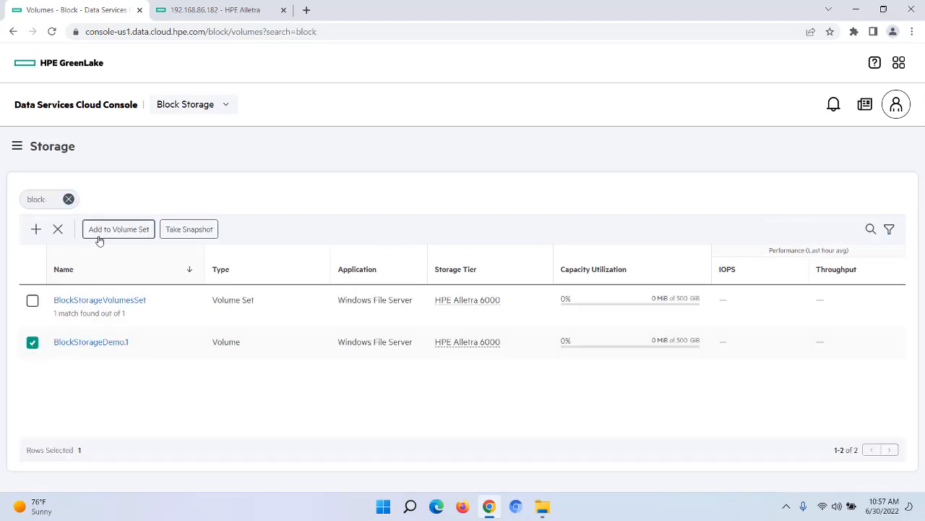
{"action": "left_click", "coordinate": [123, 231]}
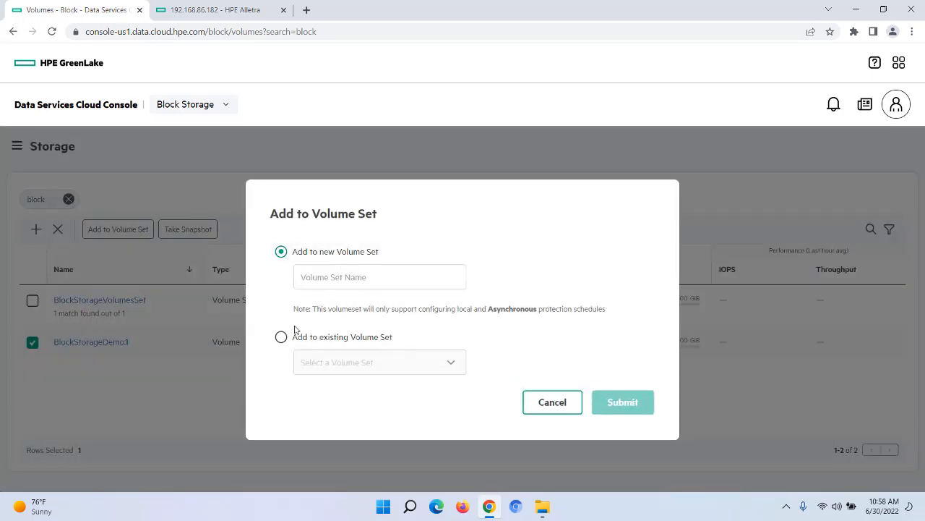
{"action": "left_click", "coordinate": [281, 336]}
{"action": "left_click", "coordinate": [450, 351]}
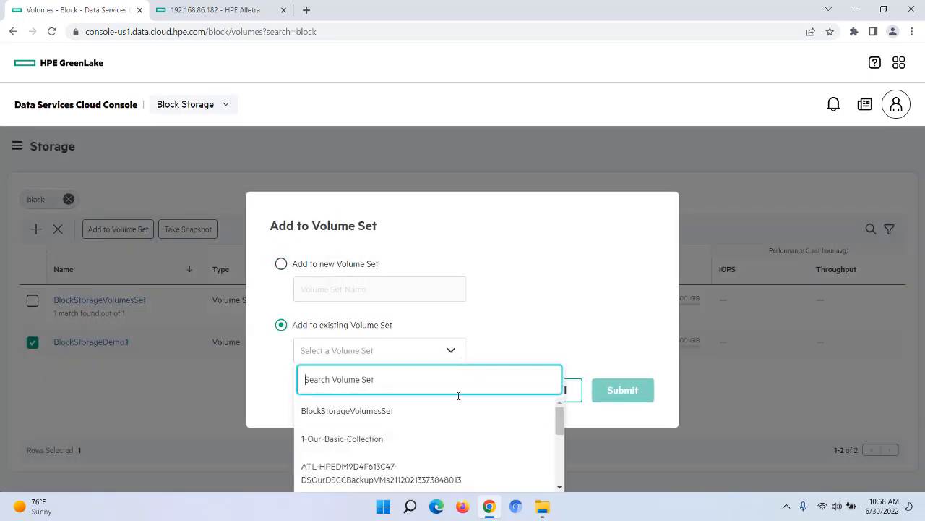
{"action": "left_click", "coordinate": [373, 410]}
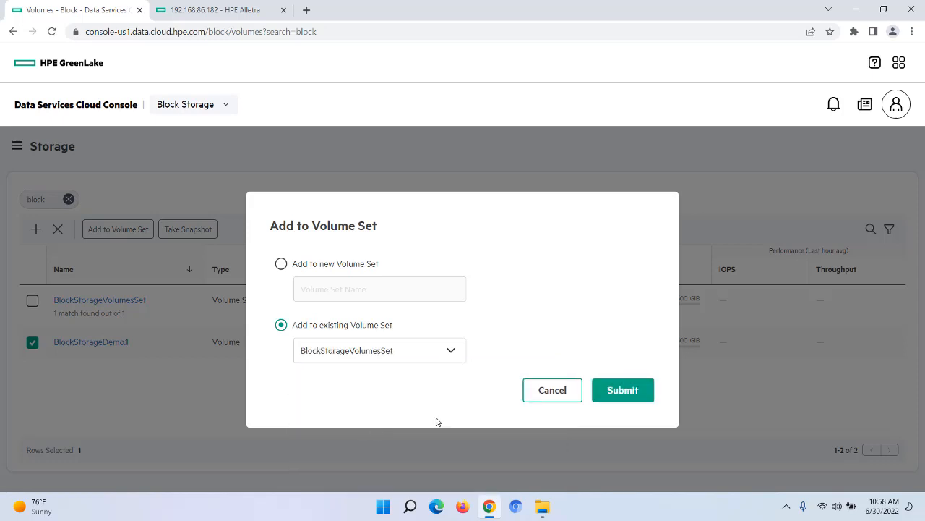
{"action": "left_click", "coordinate": [623, 394]}
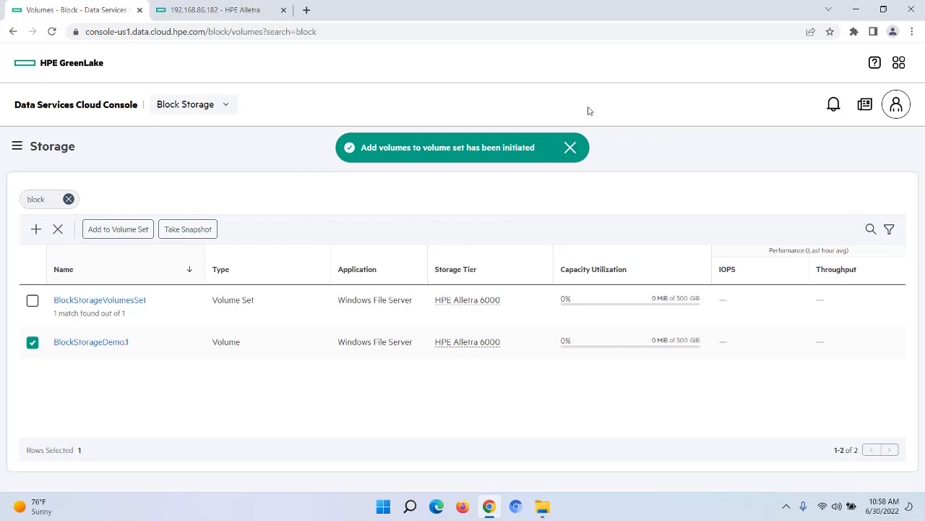
- Clear the storage list search, search again for "block" and open BlockStorageVolumesSet to check its member volumes
{"action": "left_click", "coordinate": [68, 199]}
{"action": "left_click", "coordinate": [872, 199]}
{"action": "type", "text": "block"}
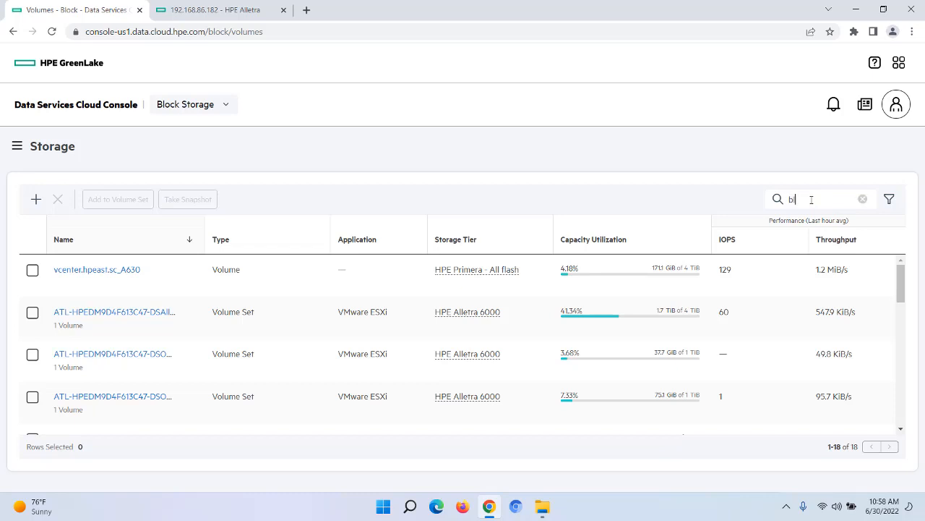
{"action": "key", "text": "Return"}
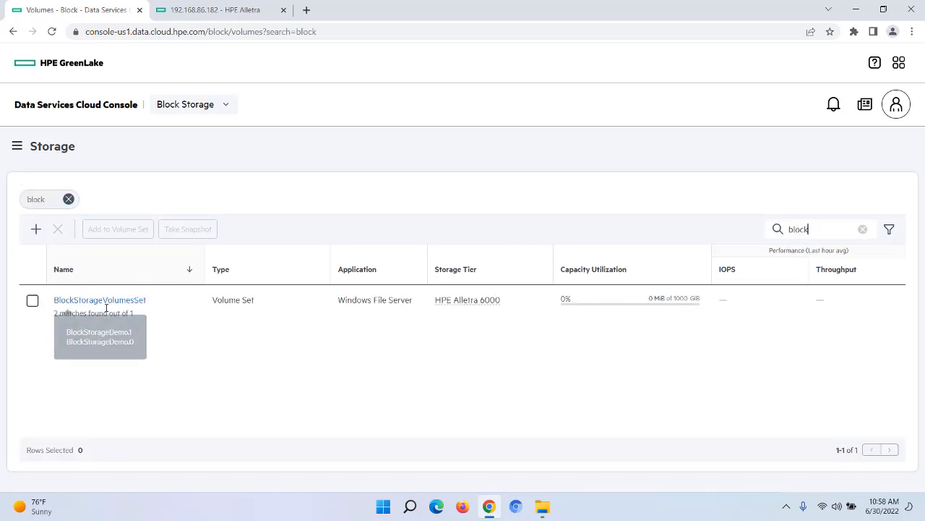
{"action": "left_click", "coordinate": [105, 301]}
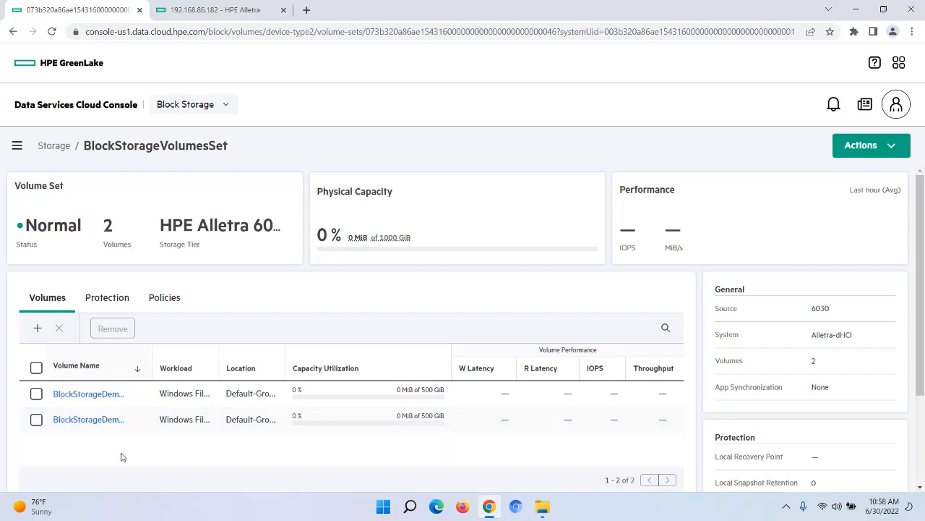
- Switch to the HPE Alletra 6000 console, refresh the volume collections and look for BlockStorageVolumesSet
{"action": "left_click", "coordinate": [196, 9]}
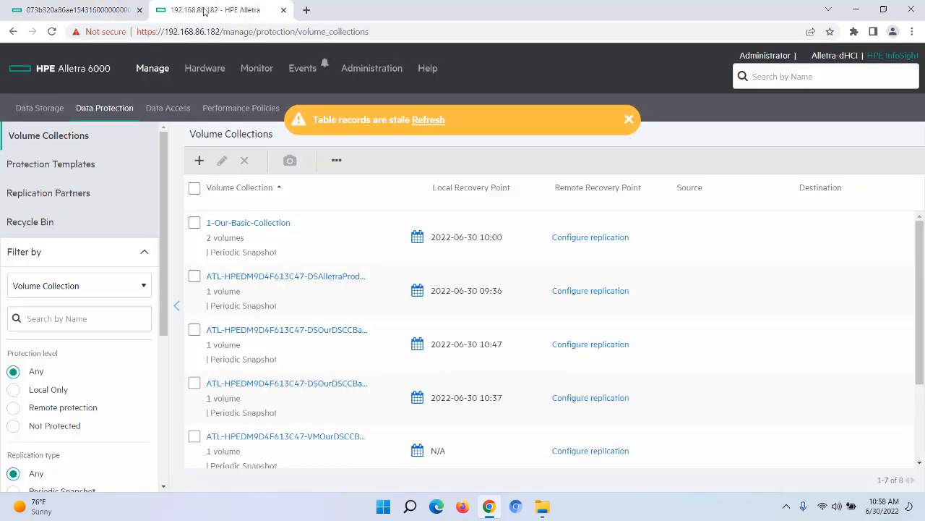
{"action": "left_click", "coordinate": [430, 121]}
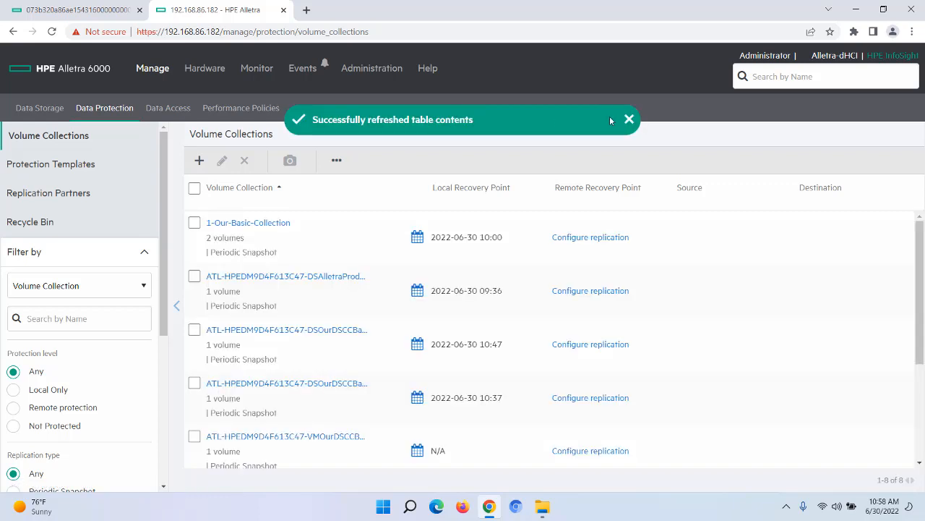
{"action": "left_click", "coordinate": [629, 119]}
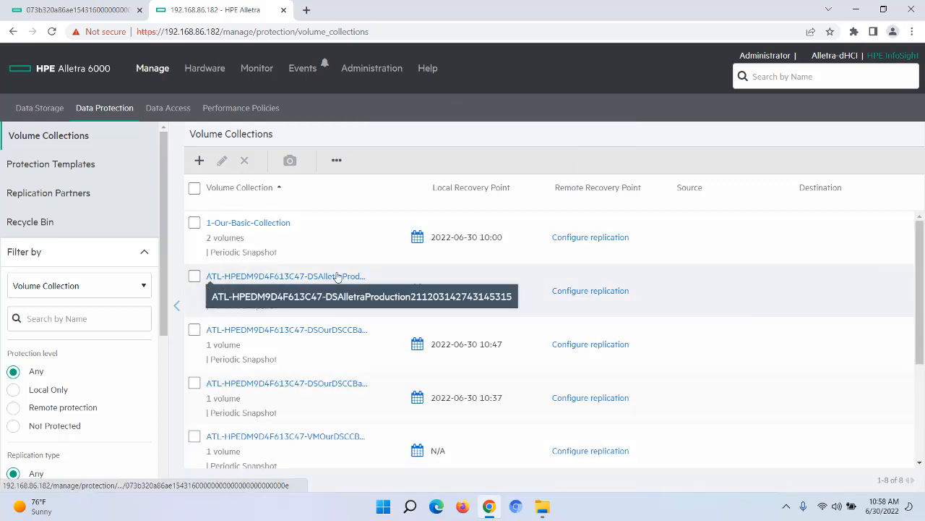
{"action": "scroll", "coordinate": [337, 277], "scroll_direction": "down", "scroll_amount": 2}
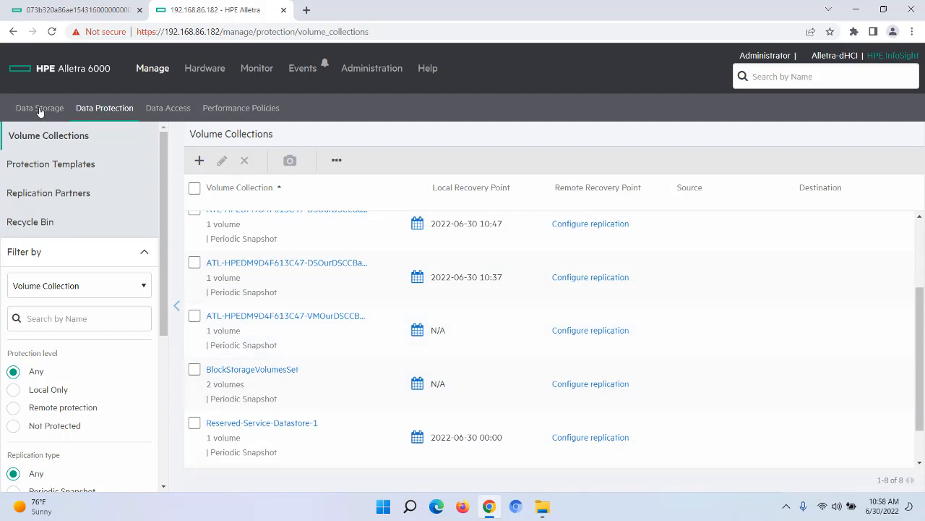
- Open BlockStorageDemo.0 from the data storage volumes and check the volume collection in its configuration
{"action": "left_click", "coordinate": [40, 109]}
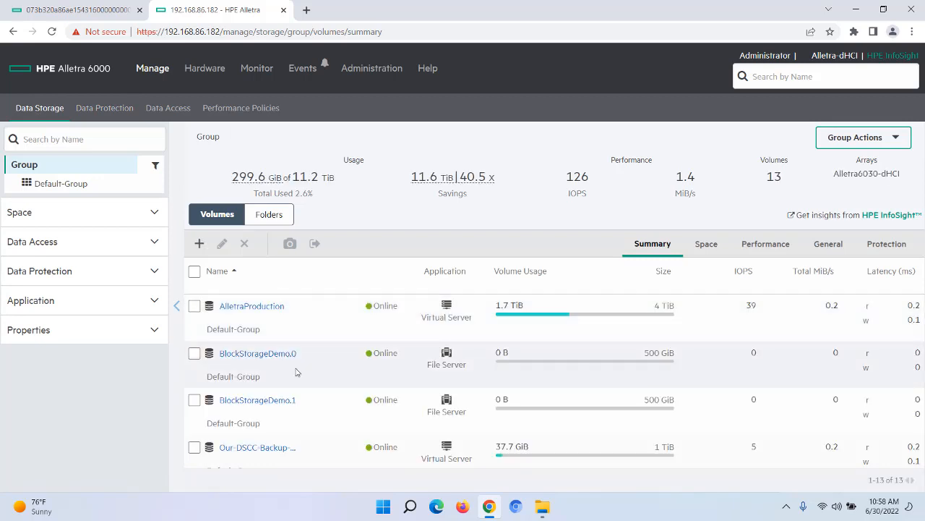
{"action": "left_click", "coordinate": [264, 357]}
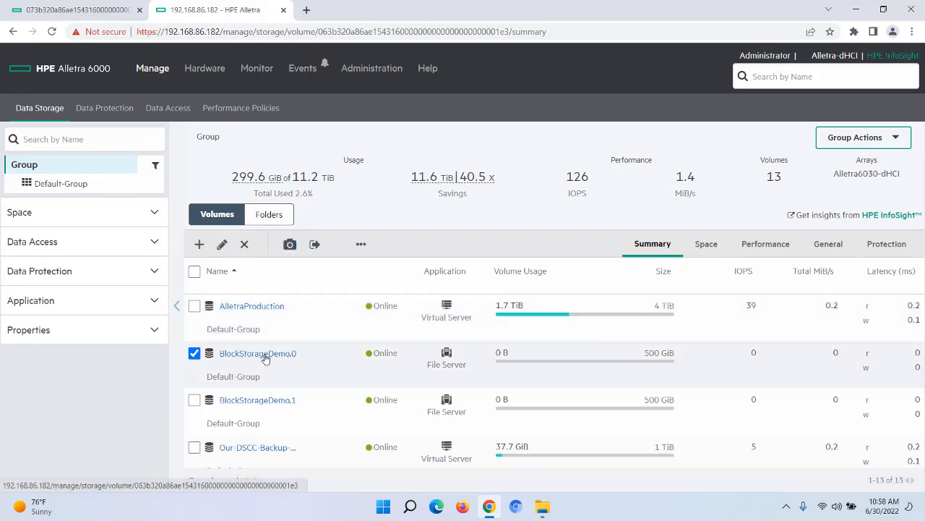
{"action": "left_click", "coordinate": [265, 357]}
{"action": "scroll", "coordinate": [838, 420], "scroll_direction": "down", "scroll_amount": 3}
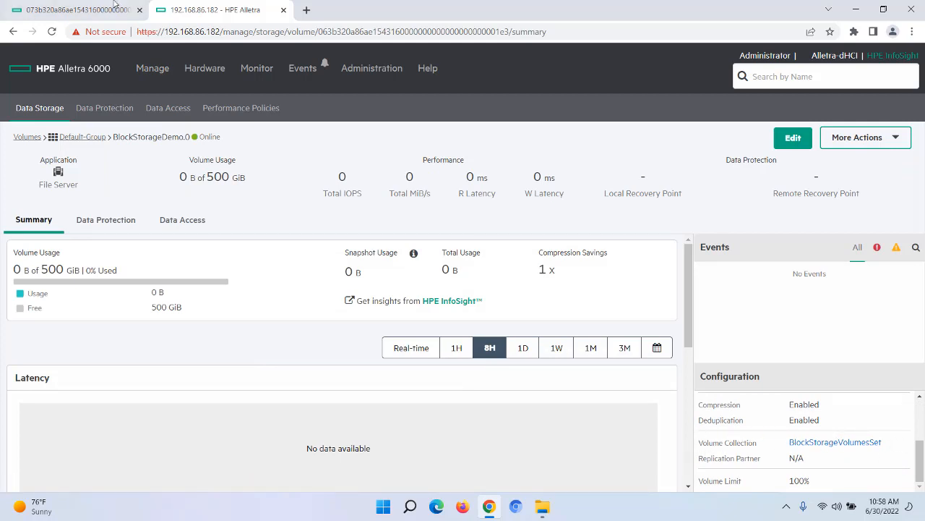
- Return to the volumes list, open BlockStorageDemo.1 and check the volume collection in its configuration
{"action": "left_click", "coordinate": [51, 107]}
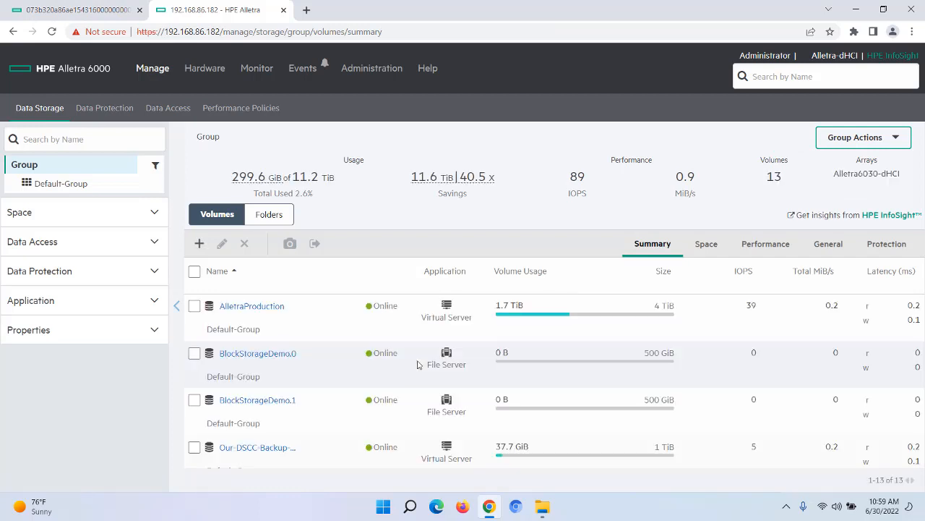
{"action": "left_click", "coordinate": [355, 407]}
{"action": "left_click", "coordinate": [355, 406]}
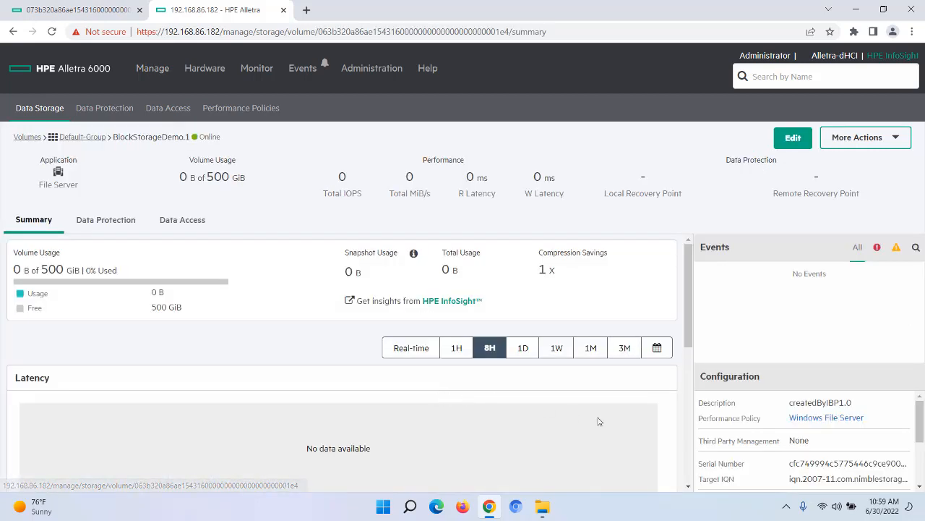
{"action": "scroll", "coordinate": [757, 427], "scroll_direction": "down", "scroll_amount": 1}
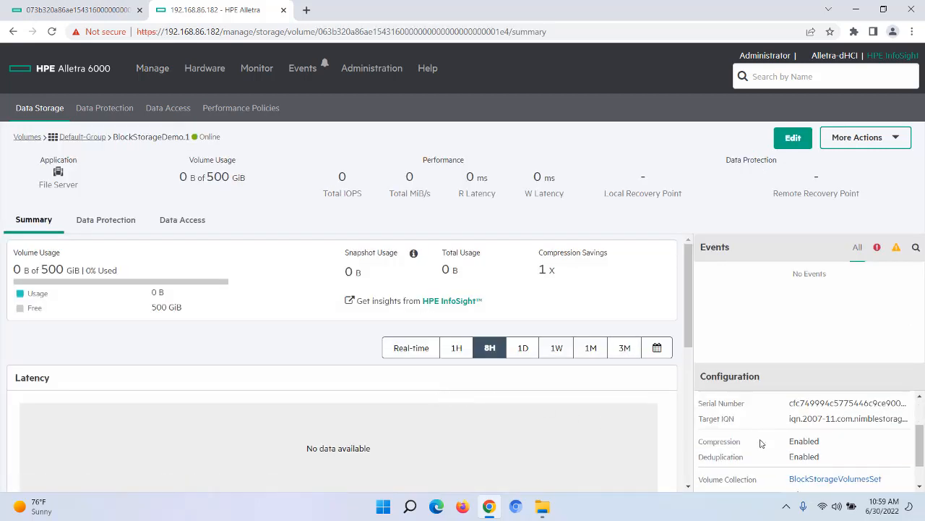
{"action": "scroll", "coordinate": [760, 444], "scroll_direction": "down", "scroll_amount": 1}
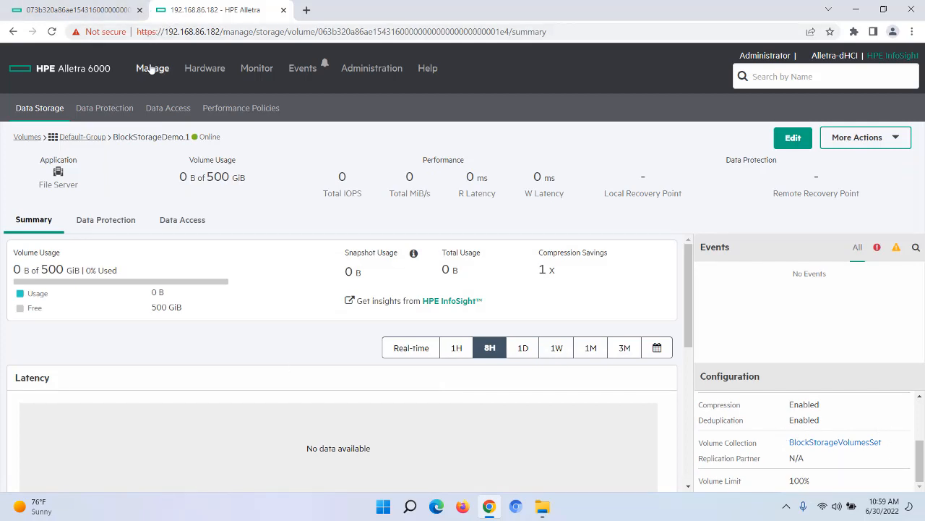
- Return to the data protection volume collections and open BlockStorageVolumesSet to examine it
{"action": "left_click", "coordinate": [104, 108]}
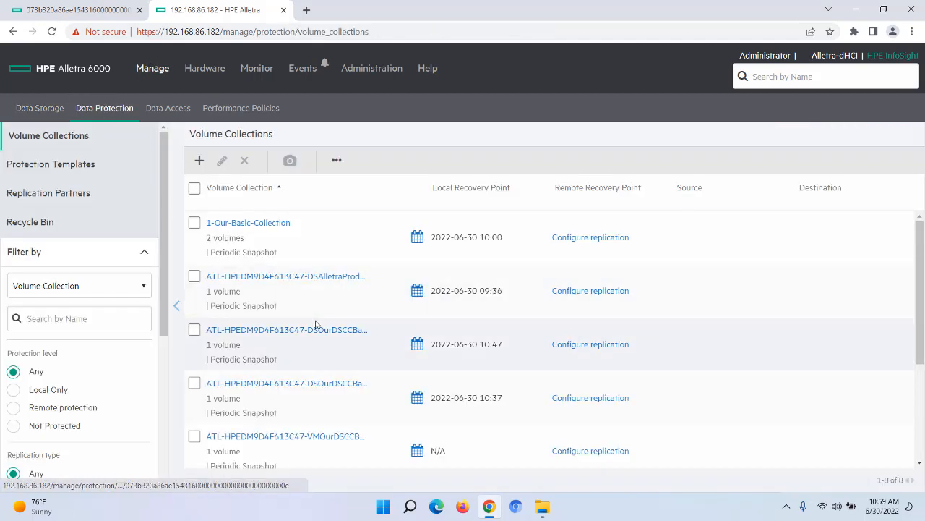
{"action": "scroll", "coordinate": [339, 329], "scroll_direction": "down", "scroll_amount": 5}
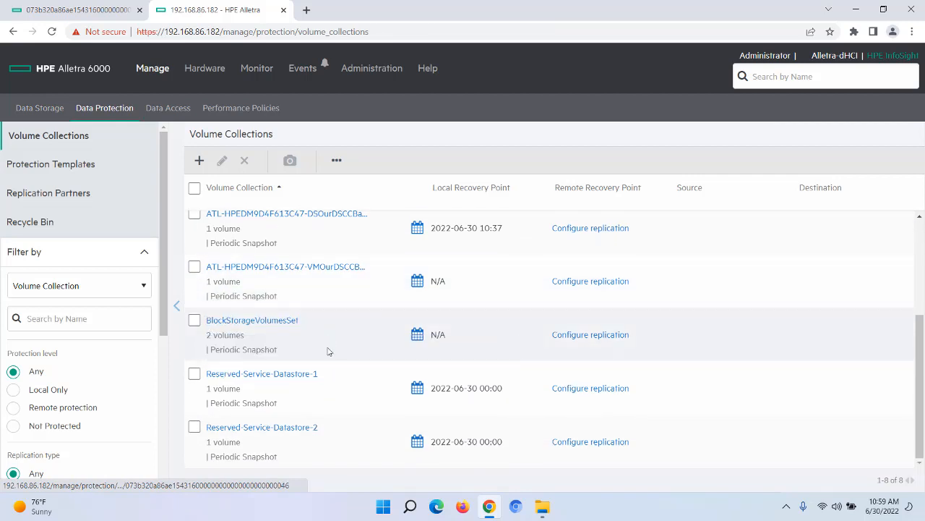
{"action": "left_click", "coordinate": [227, 324]}
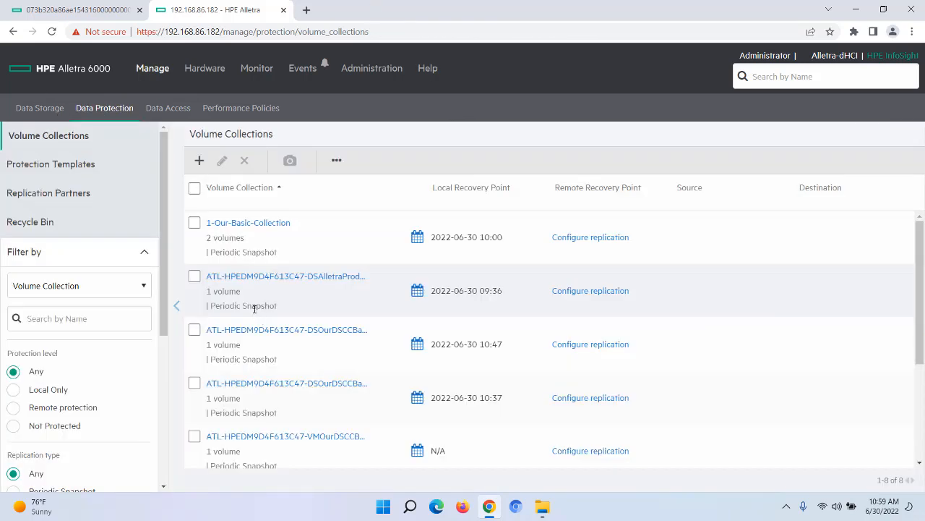
- Open the 1-Our-Basic-Collection volume collection, examine its protection schedules, and return to the data storage volumes list
{"action": "left_click", "coordinate": [258, 224]}
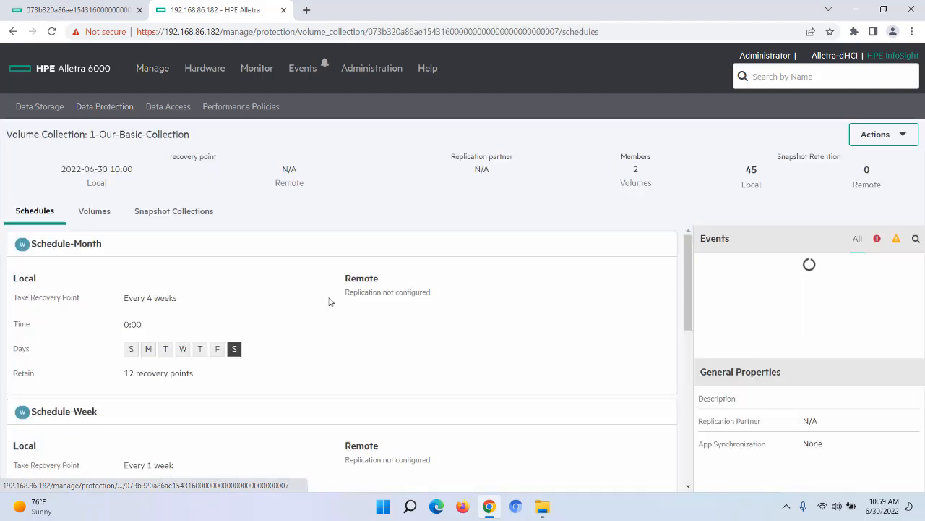
{"action": "scroll", "coordinate": [337, 328], "scroll_direction": "down", "scroll_amount": 3}
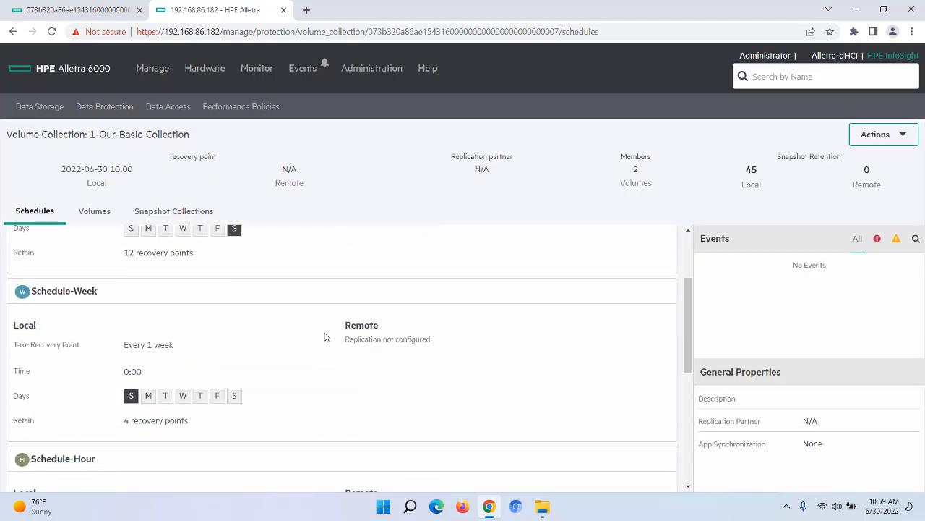
{"action": "scroll", "coordinate": [305, 343], "scroll_direction": "down", "scroll_amount": 3}
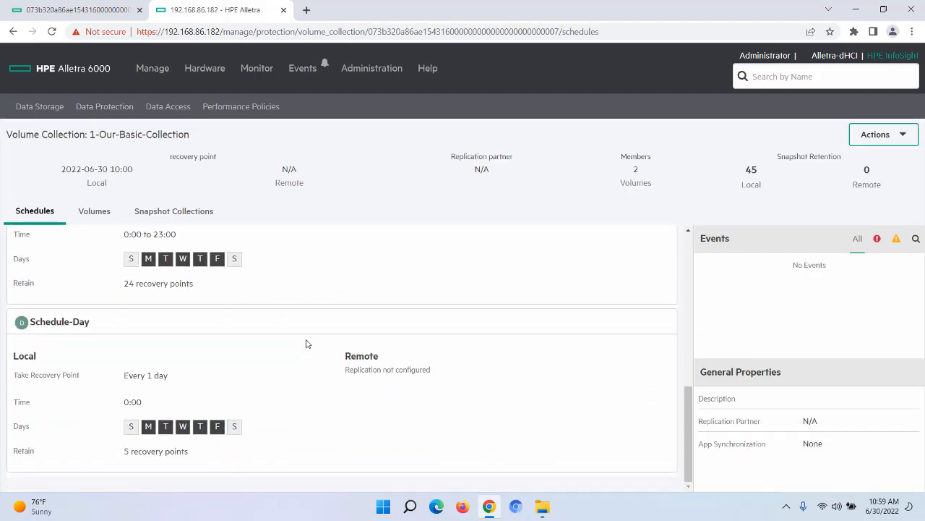
{"action": "scroll", "coordinate": [306, 344], "scroll_direction": "up", "scroll_amount": 5}
{"action": "scroll", "coordinate": [305, 343], "scroll_direction": "up", "scroll_amount": 2}
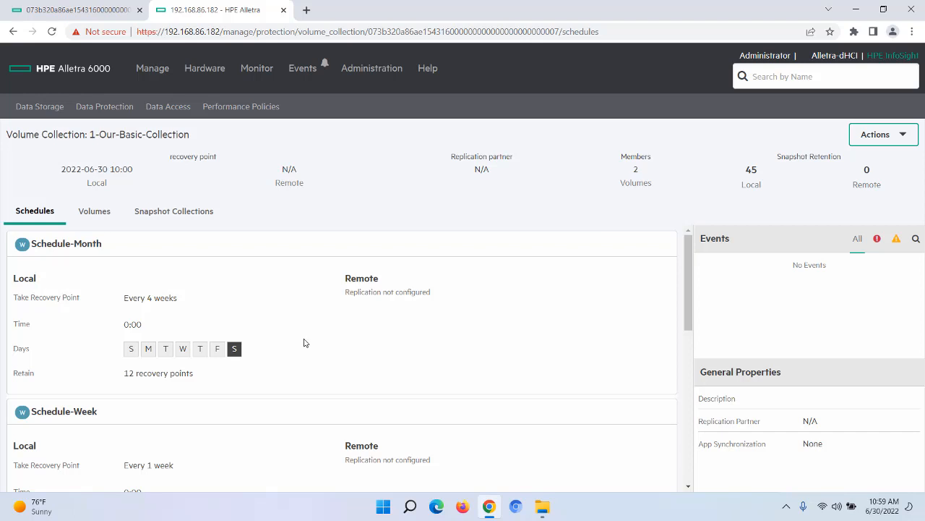
{"action": "left_click", "coordinate": [41, 109]}
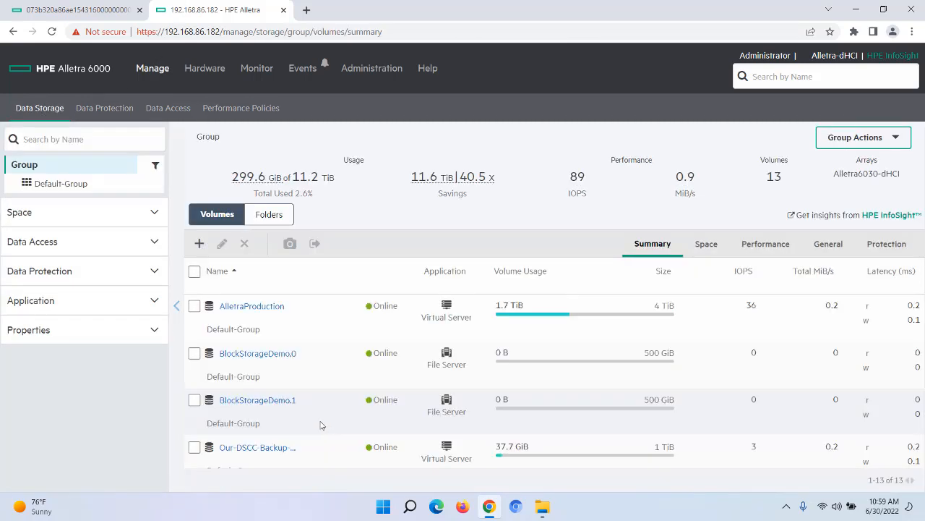
- Switch to Data Services Cloud Console and take a snapshot of BlockStorageVolumesSet named snap1
{"action": "left_click", "coordinate": [98, 10]}
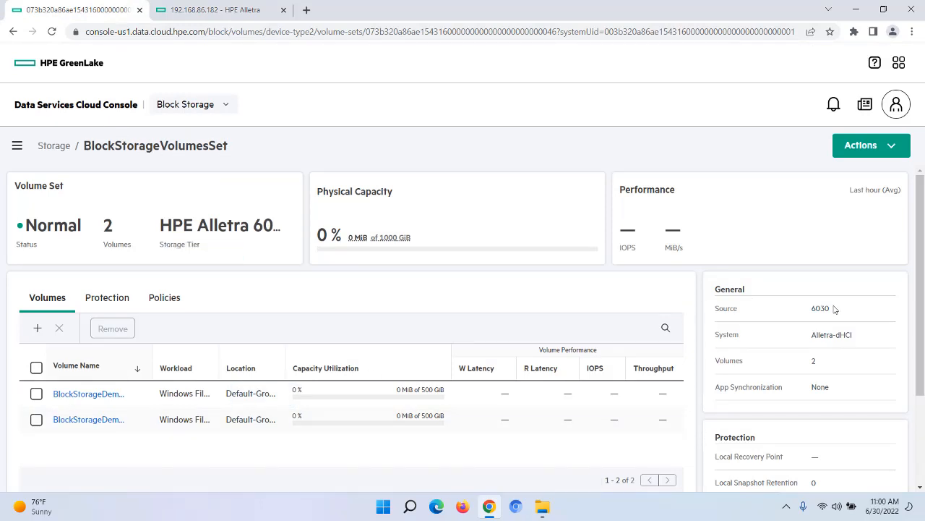
{"action": "left_click", "coordinate": [892, 148]}
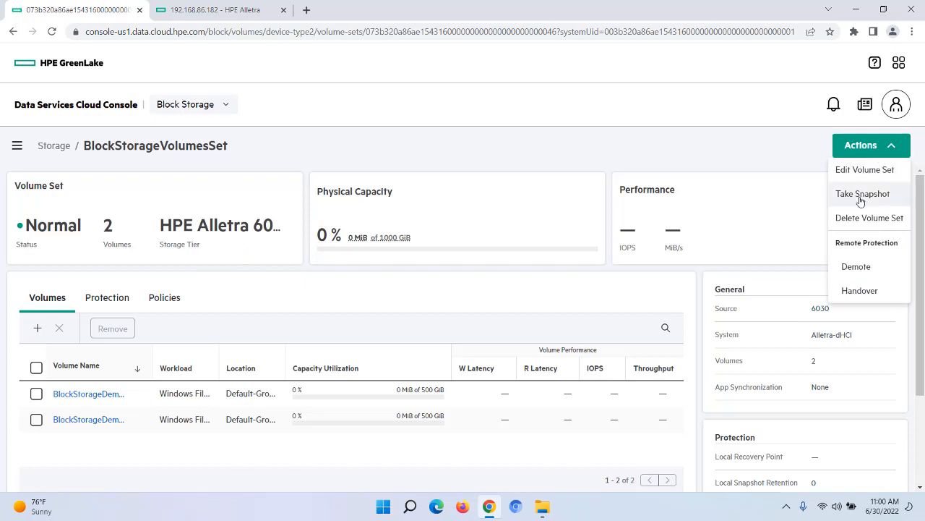
{"action": "left_click", "coordinate": [860, 195]}
{"action": "left_click", "coordinate": [321, 265]}
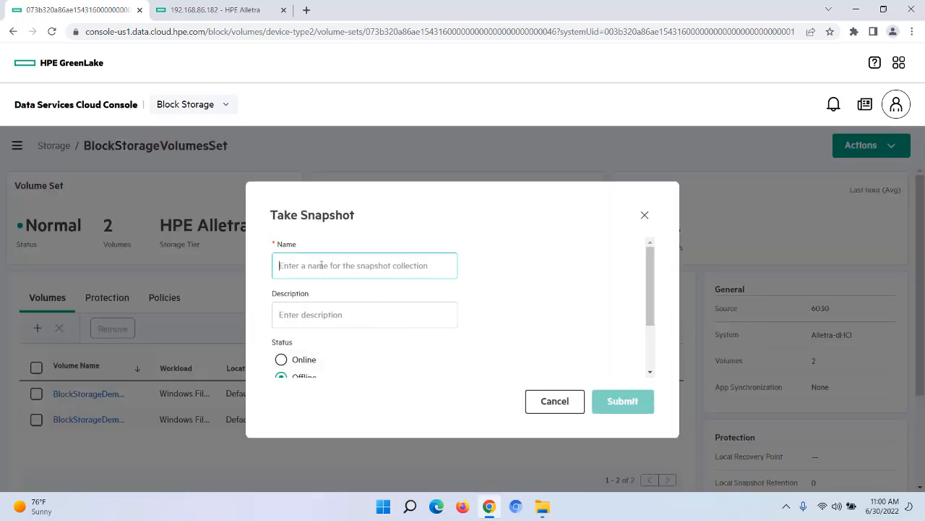
{"action": "type", "text": "snap1"}
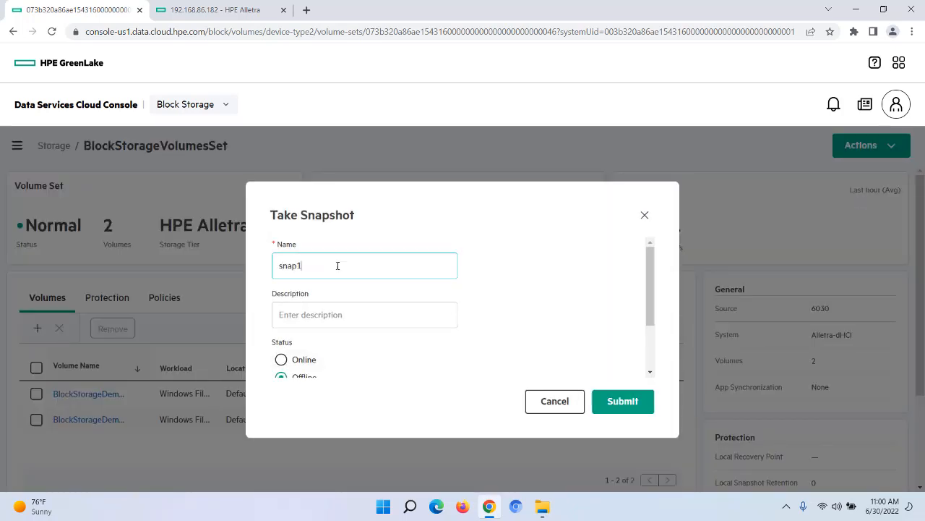
{"action": "left_click", "coordinate": [627, 404]}
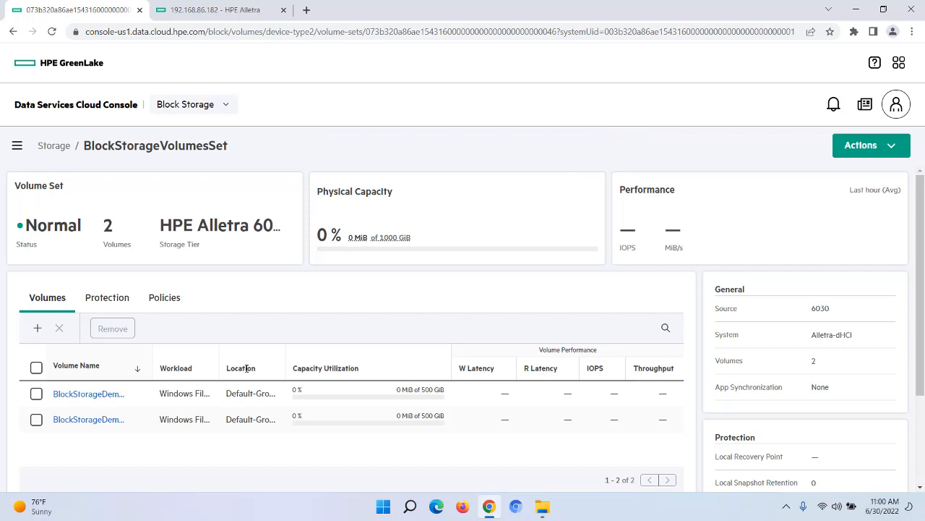
- Check the volume set's restore points, then open its member BlockStorageDemo.1 and check that volume's snapshots and general details
{"action": "left_click", "coordinate": [104, 299]}
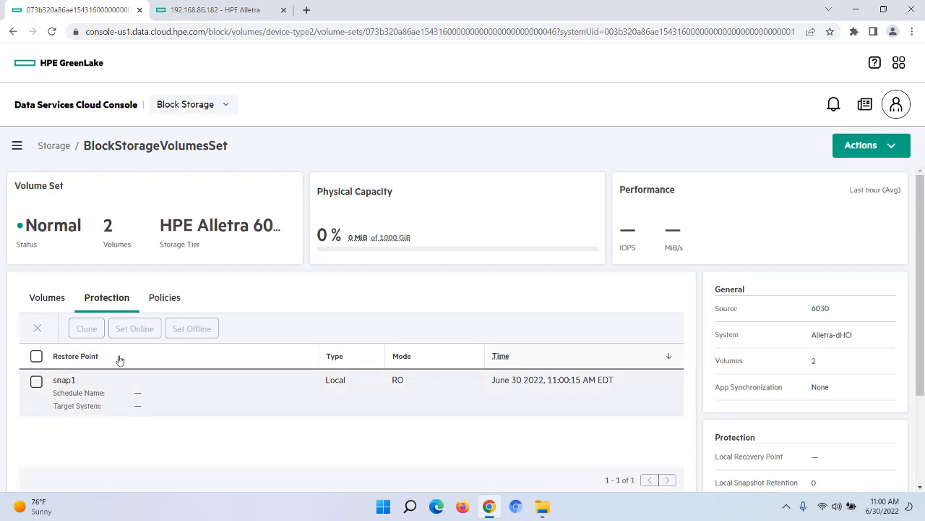
{"action": "left_click", "coordinate": [48, 298]}
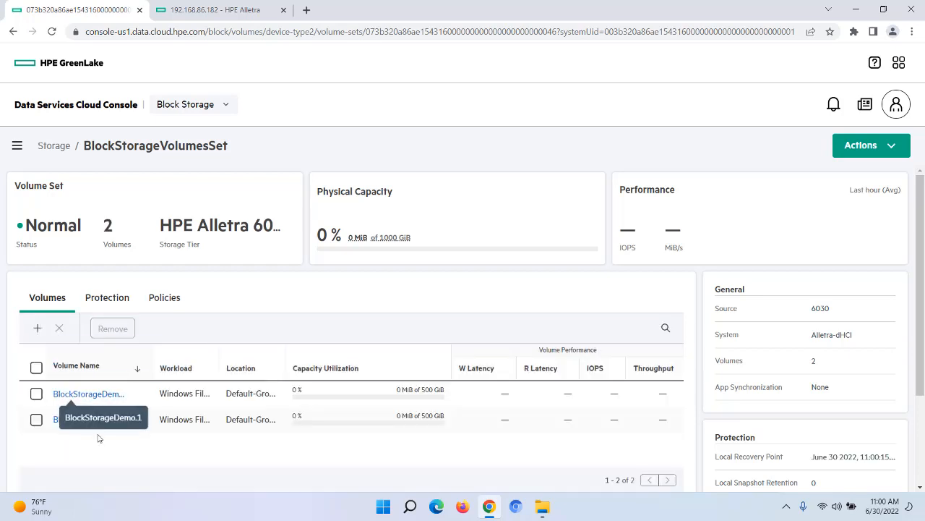
{"action": "left_click", "coordinate": [94, 397]}
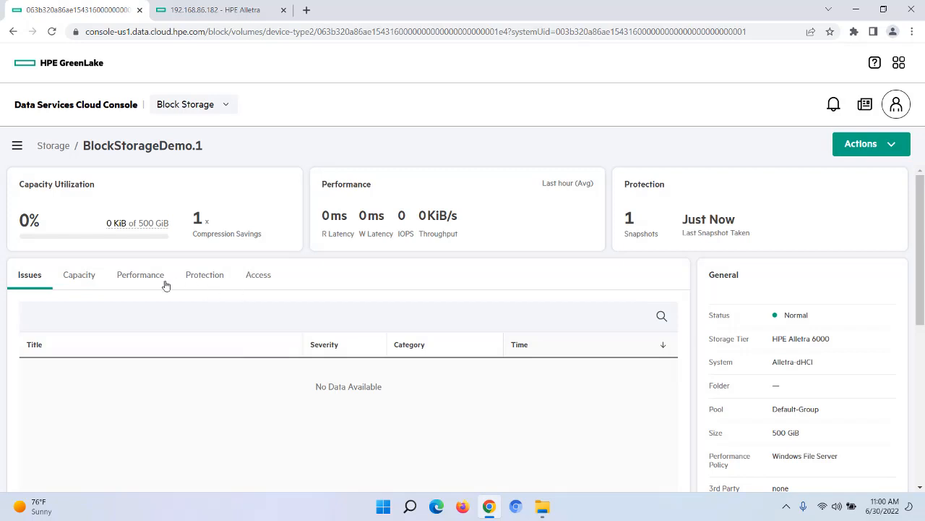
{"action": "left_click", "coordinate": [203, 280]}
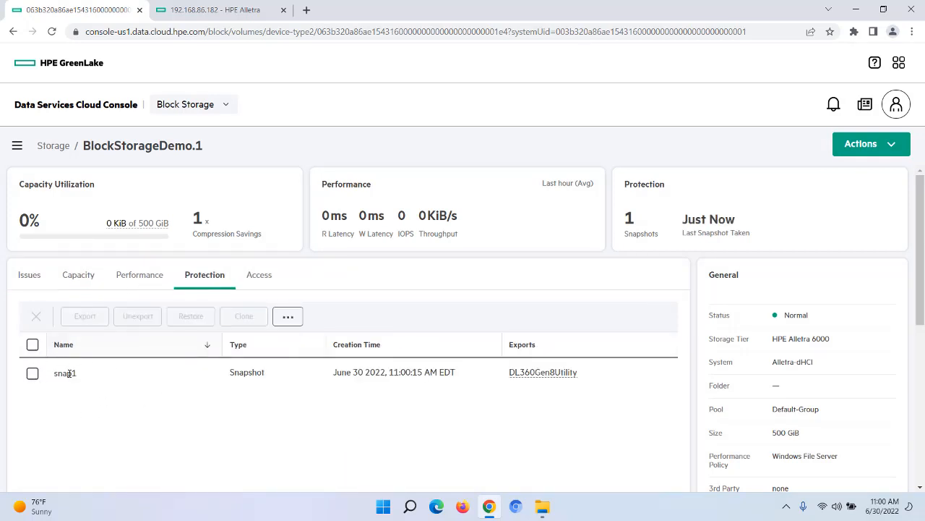
{"action": "scroll", "coordinate": [843, 385], "scroll_direction": "down", "scroll_amount": 3}
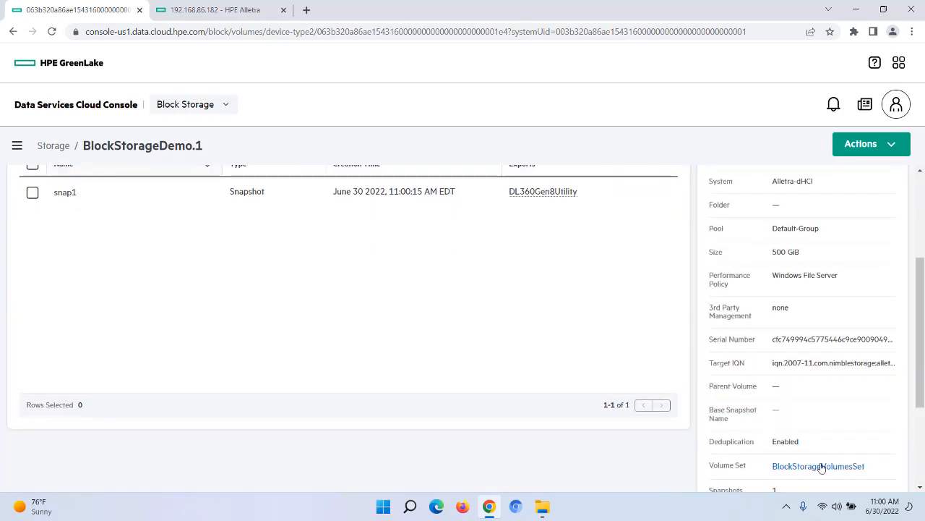
- Return to BlockStorageVolumesSet, open its member BlockStorageDemo.0 and check that volume's snapshots
{"action": "left_click", "coordinate": [818, 466]}
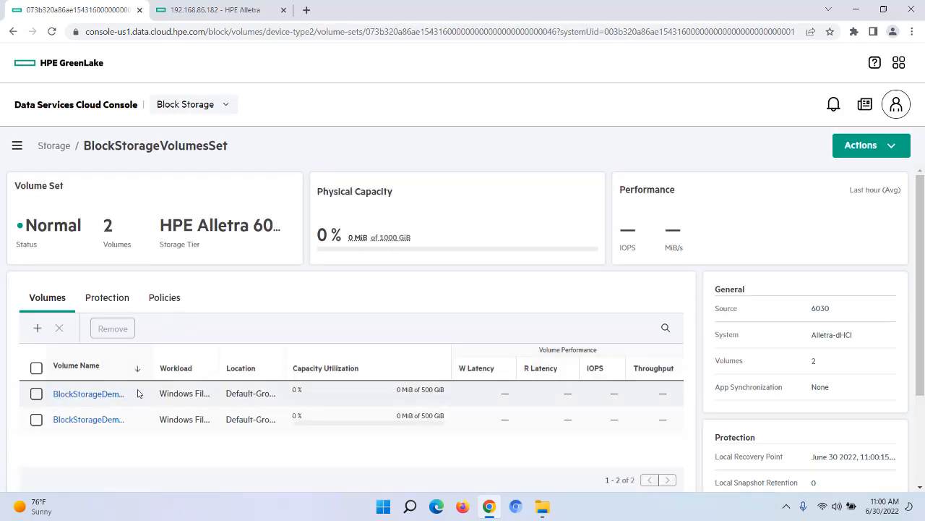
{"action": "left_click", "coordinate": [58, 420]}
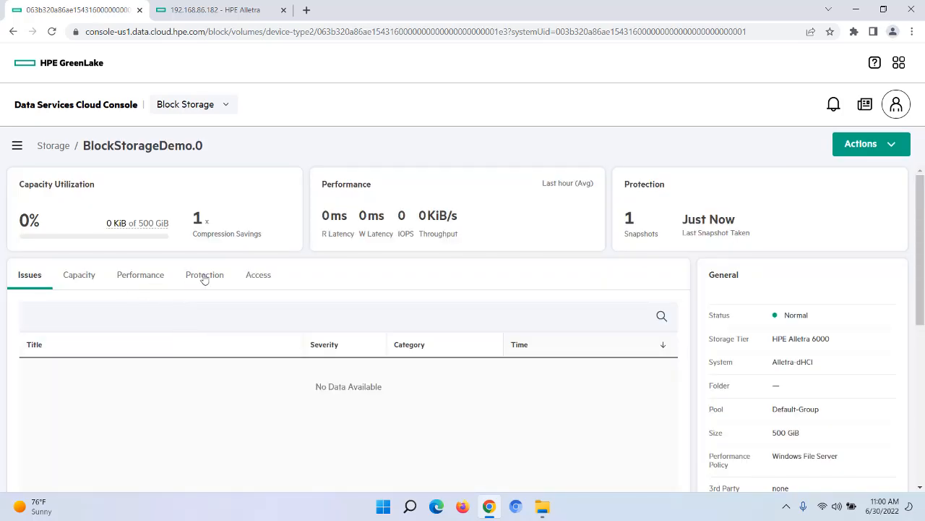
{"action": "left_click", "coordinate": [205, 278]}
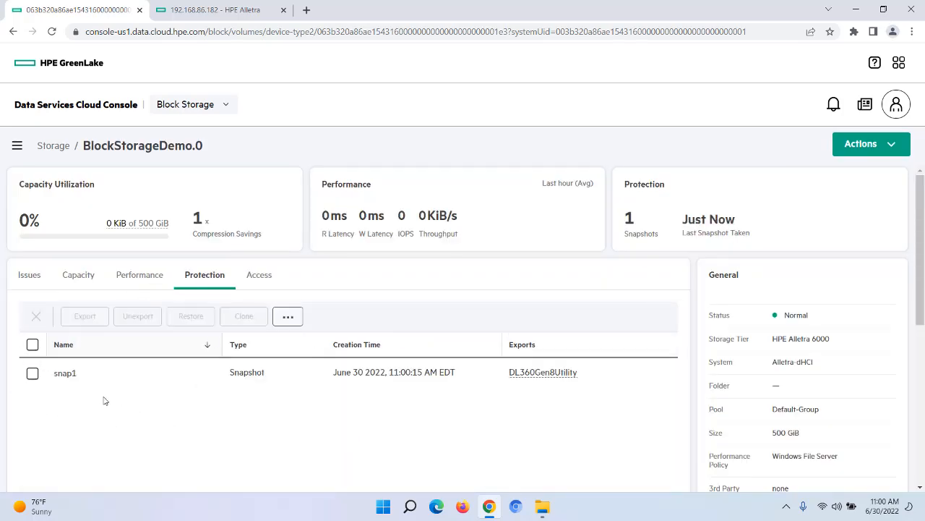
- Switch to the HPE Alletra 6000 console, open BlockStorageDemo.0 and check its data protection snapshots
{"action": "left_click", "coordinate": [195, 12]}
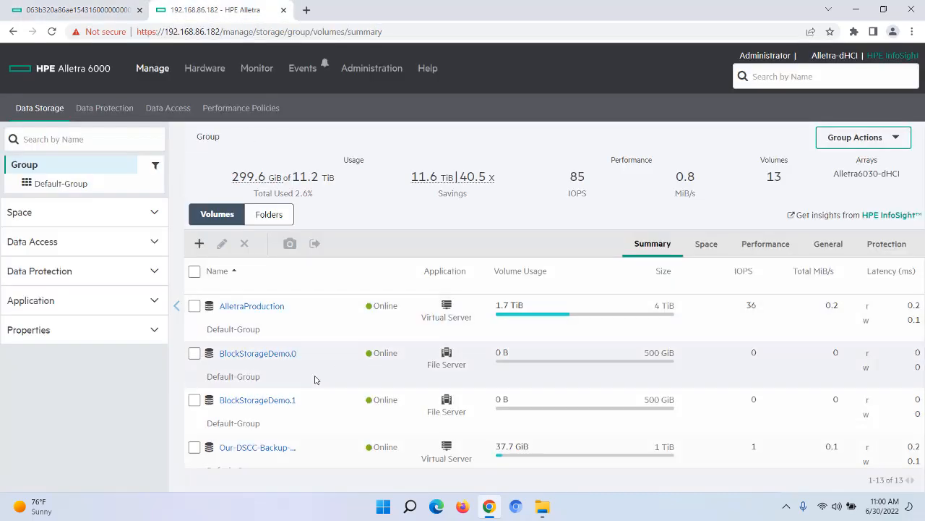
{"action": "left_click", "coordinate": [256, 355]}
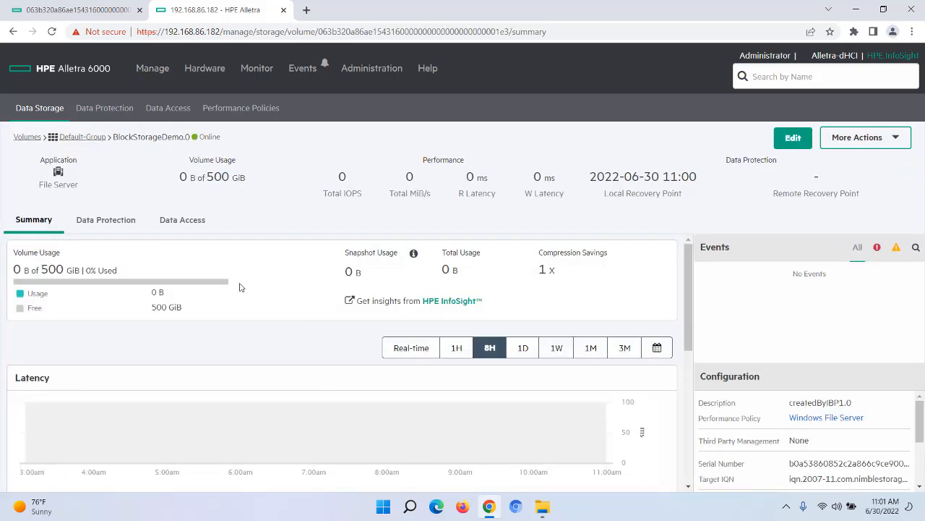
{"action": "left_click", "coordinate": [88, 221]}
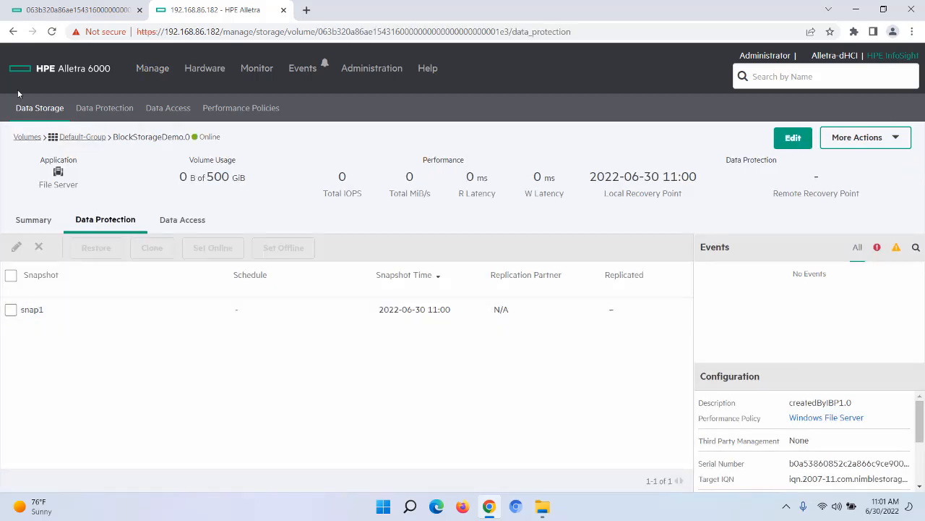
- Return to the data storage volumes list, open BlockStorageDemo.1 and check its data protection snapshots
{"action": "left_click", "coordinate": [32, 108]}
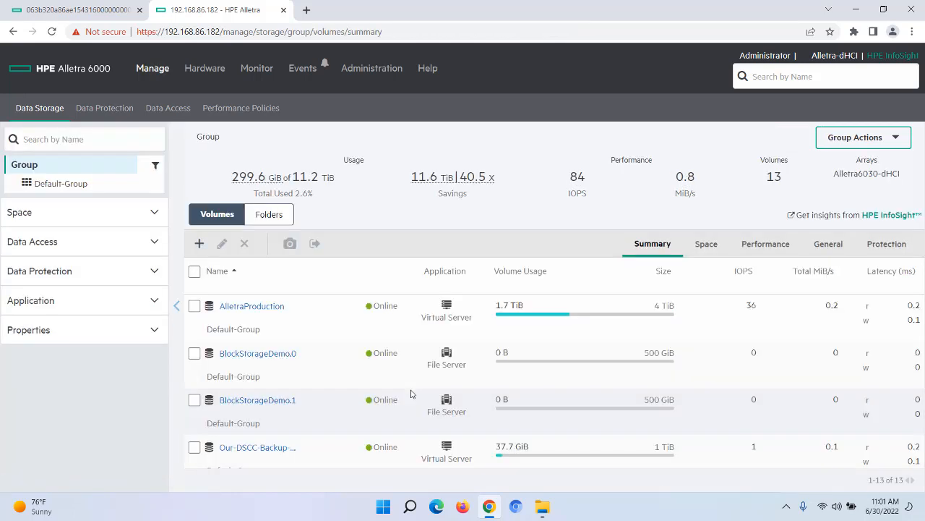
{"action": "left_click", "coordinate": [257, 400]}
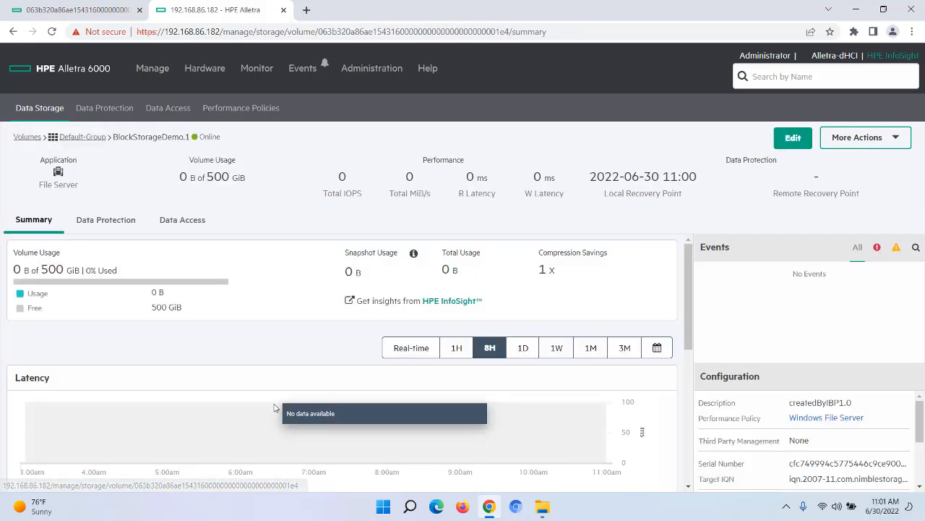
{"action": "left_click", "coordinate": [115, 222]}
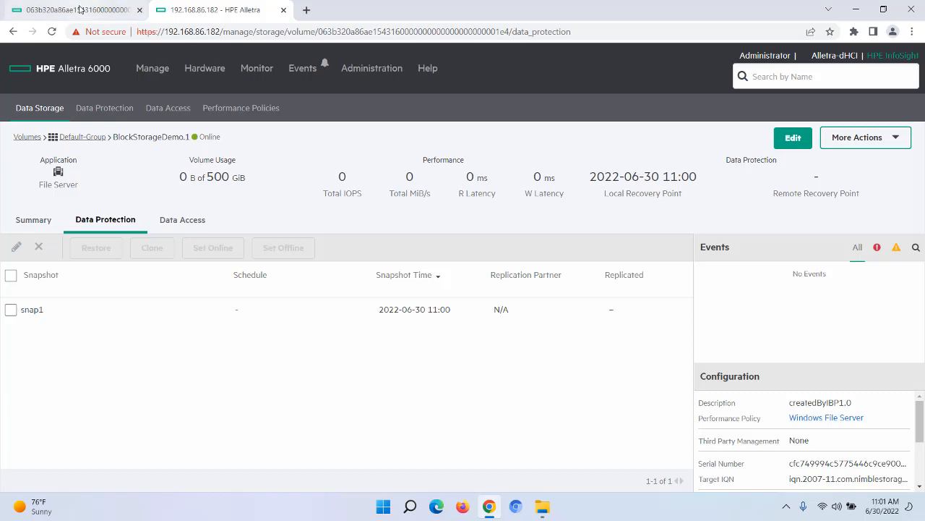
- Switch to Data Services Cloud Console and take a volume snapshot of BlockStorageDemo.0 named snap2
{"action": "left_click", "coordinate": [83, 9]}
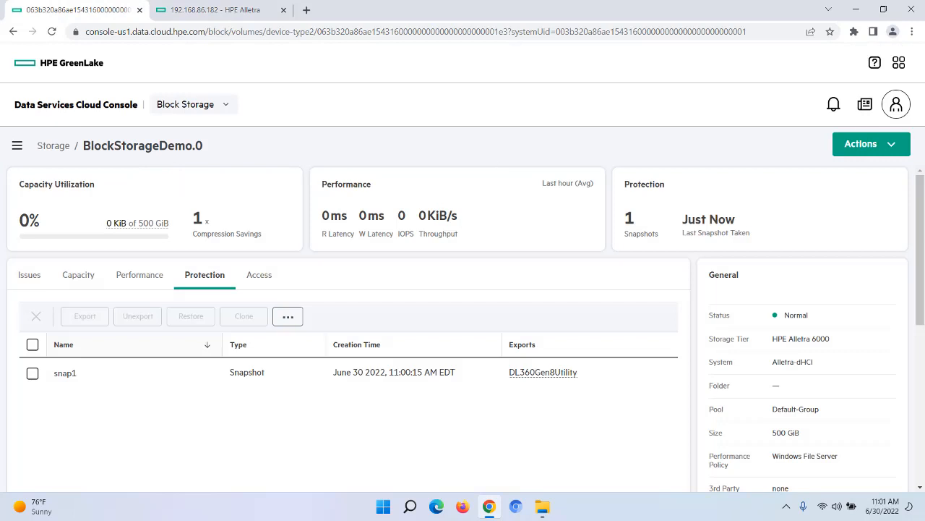
{"action": "left_click", "coordinate": [878, 144]}
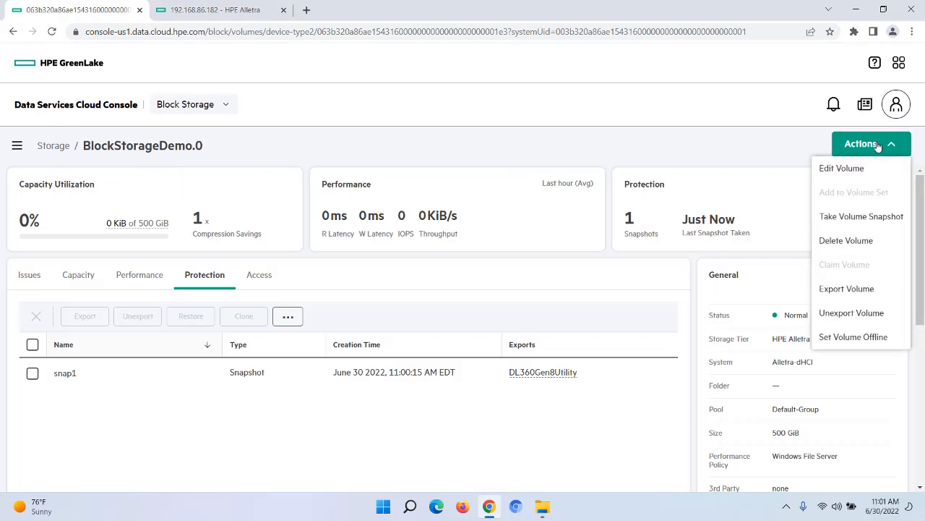
{"action": "left_click", "coordinate": [842, 216]}
{"action": "left_click", "coordinate": [296, 271]}
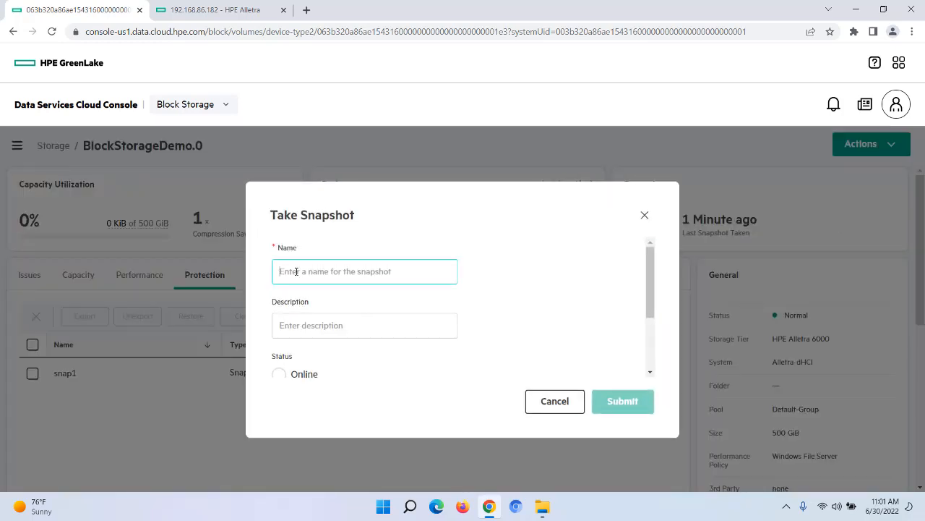
{"action": "type", "text": "snap2"}
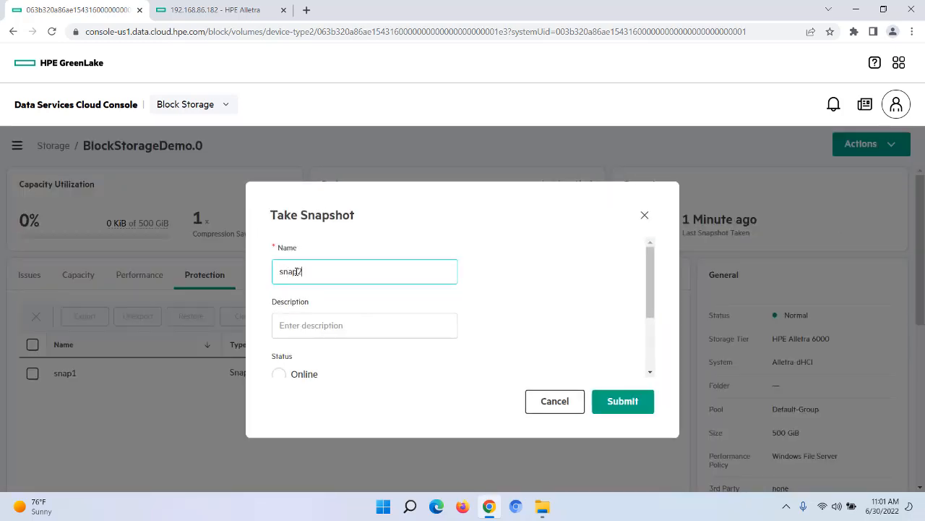
{"action": "left_click", "coordinate": [626, 403]}
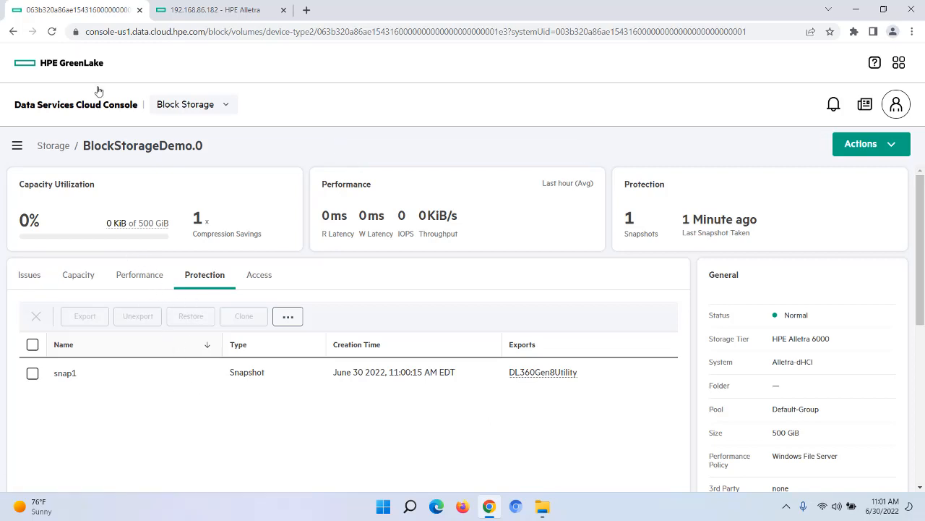
- Switch to the HPE Alletra 6000 console, reopen BlockStorageDemo.0 from the volumes list and check its snapshots for snap2
{"action": "left_click", "coordinate": [207, 10]}
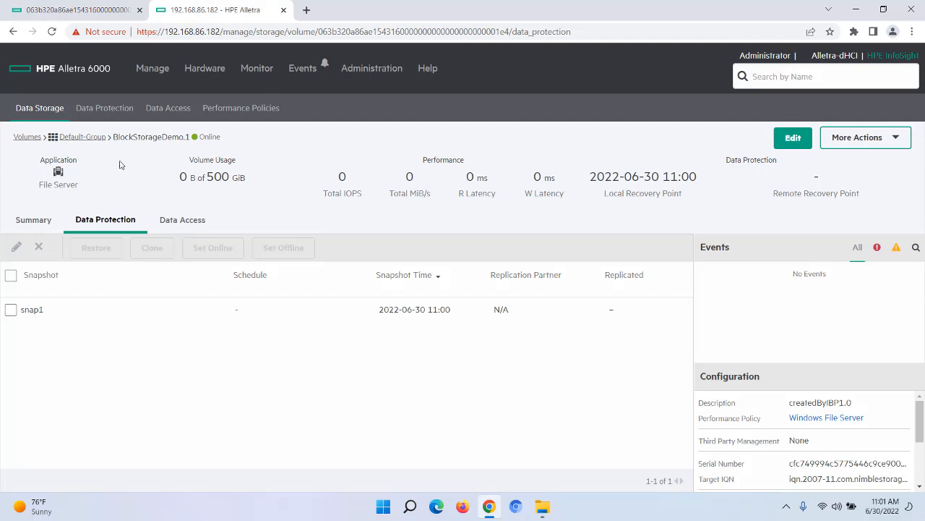
{"action": "left_click", "coordinate": [40, 108]}
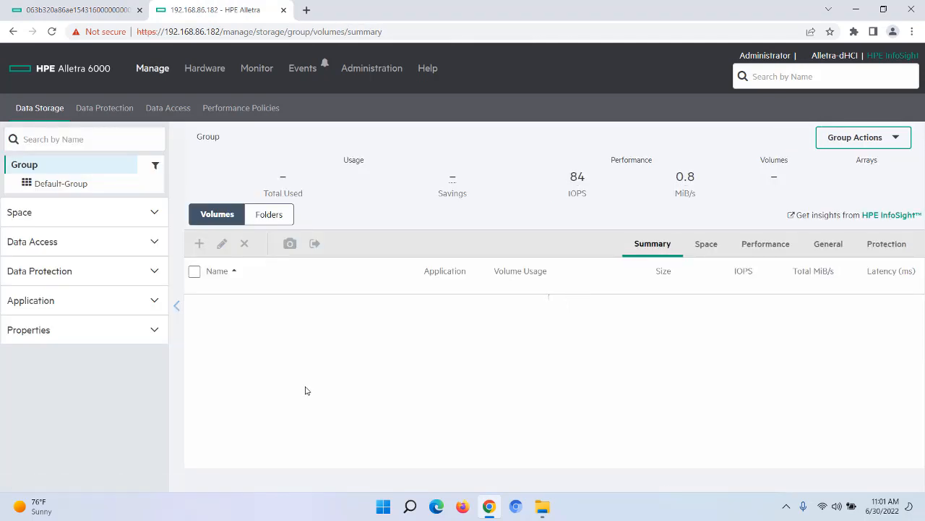
{"action": "left_click", "coordinate": [257, 354]}
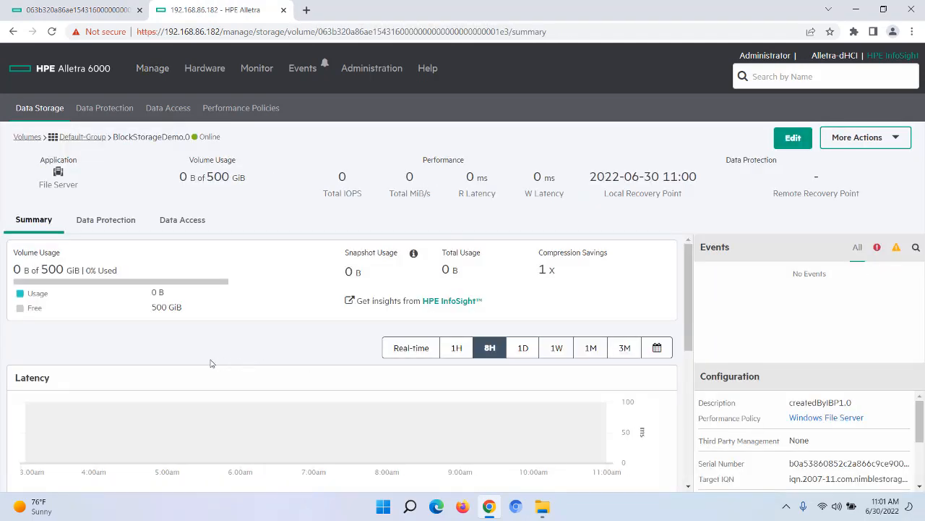
{"action": "left_click", "coordinate": [103, 220]}
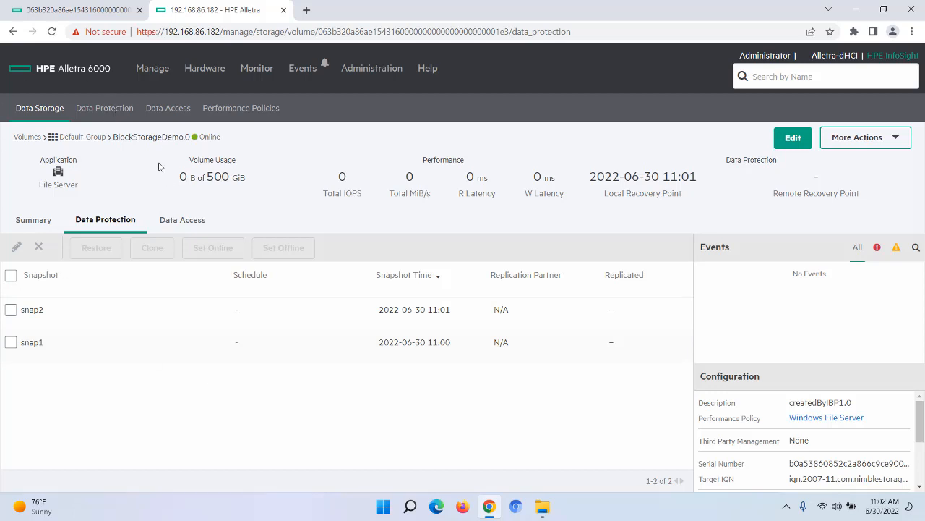
- Open BlockStorageVolumesSet from the data protection volume collections and review its schedules and recovery point
{"action": "scroll", "coordinate": [325, 326], "scroll_direction": "down", "scroll_amount": 3}
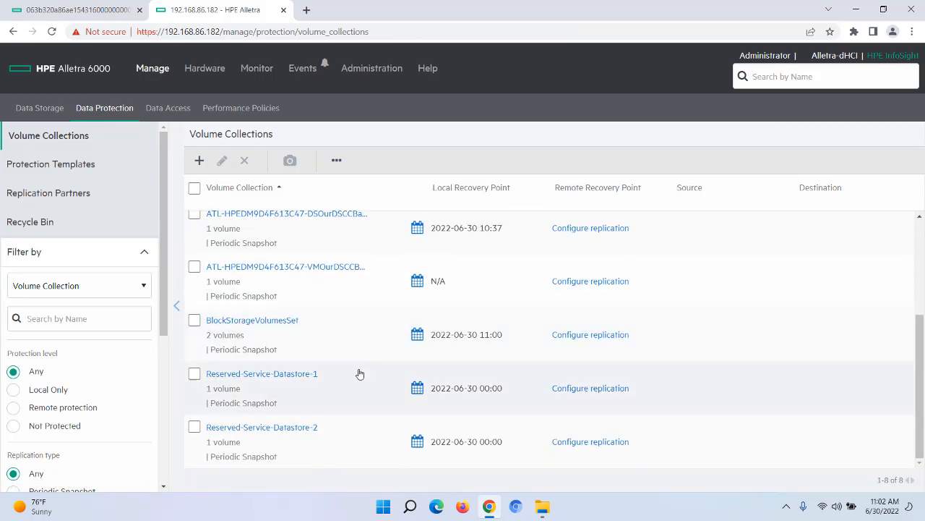
{"action": "left_click", "coordinate": [237, 322]}
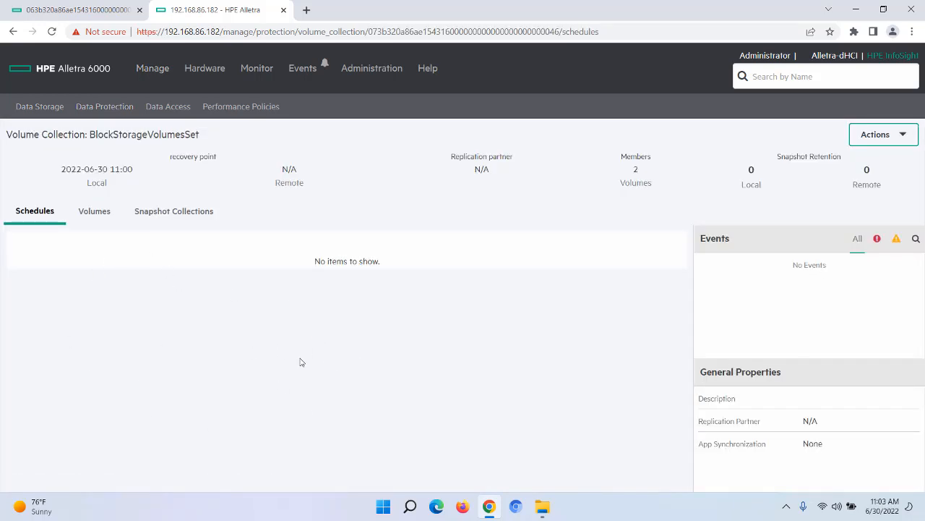
- Switch to Data Services Cloud Console, open BlockStorageVolumesSet from the volume's general details and check its restore points
{"action": "left_click", "coordinate": [86, 12]}
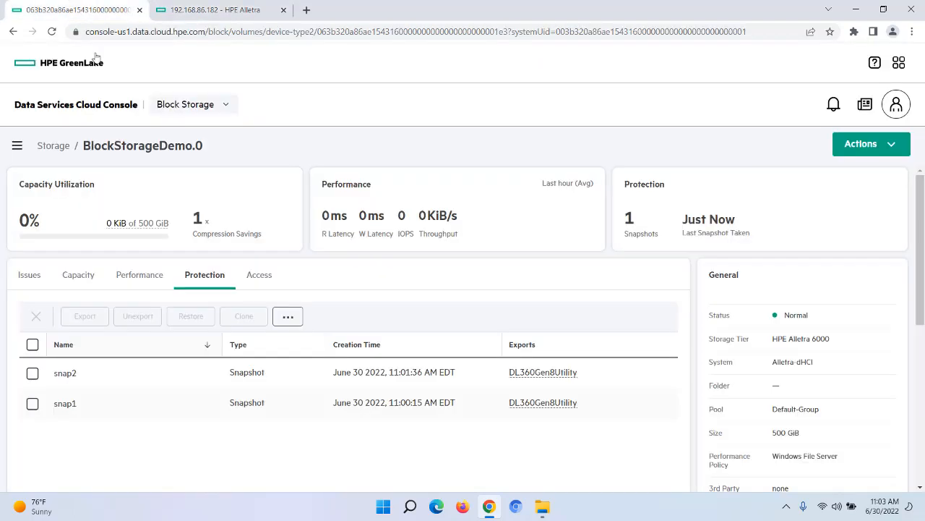
{"action": "scroll", "coordinate": [579, 313], "scroll_direction": "down", "scroll_amount": 4}
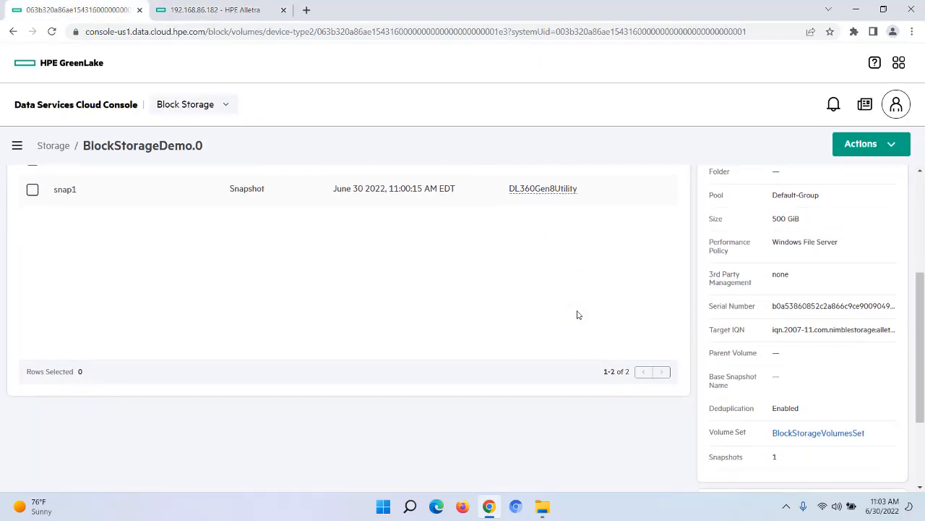
{"action": "left_click", "coordinate": [841, 346]}
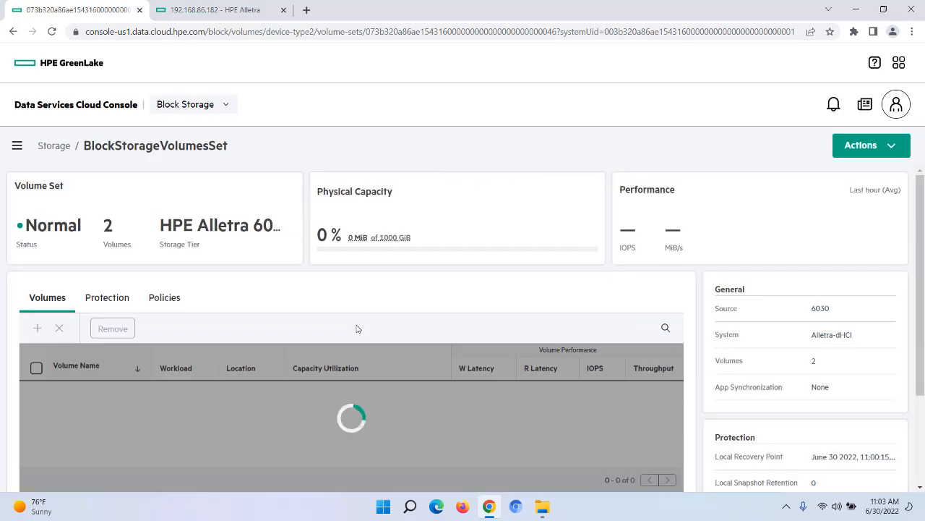
{"action": "left_click", "coordinate": [108, 298]}
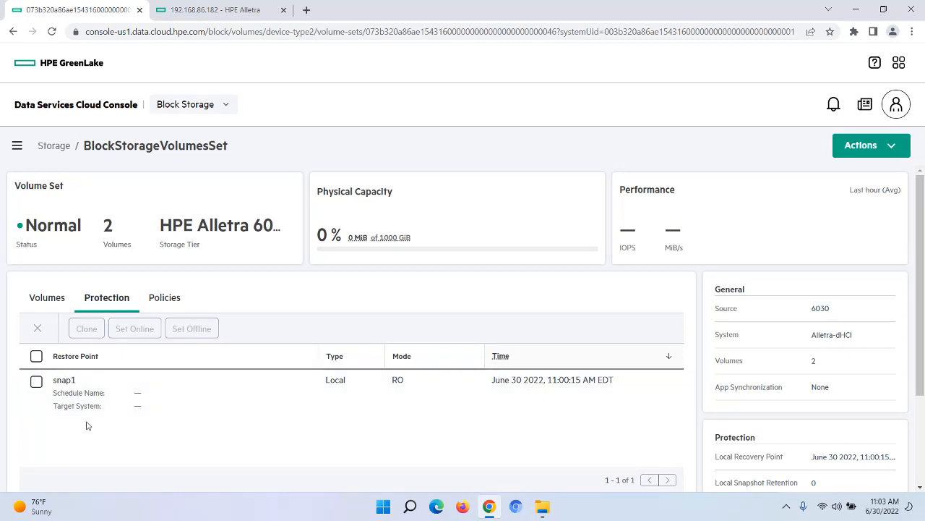
- Start adding a protection policy to BlockStorageVolumesSet and list the available protection templates
{"action": "left_click", "coordinate": [168, 299]}
{"action": "left_click", "coordinate": [37, 328]}
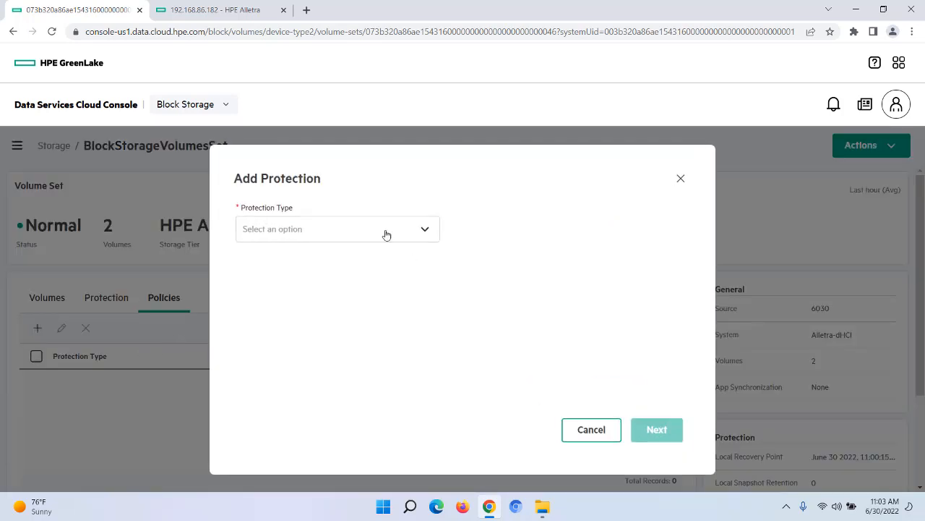
{"action": "left_click", "coordinate": [425, 232]}
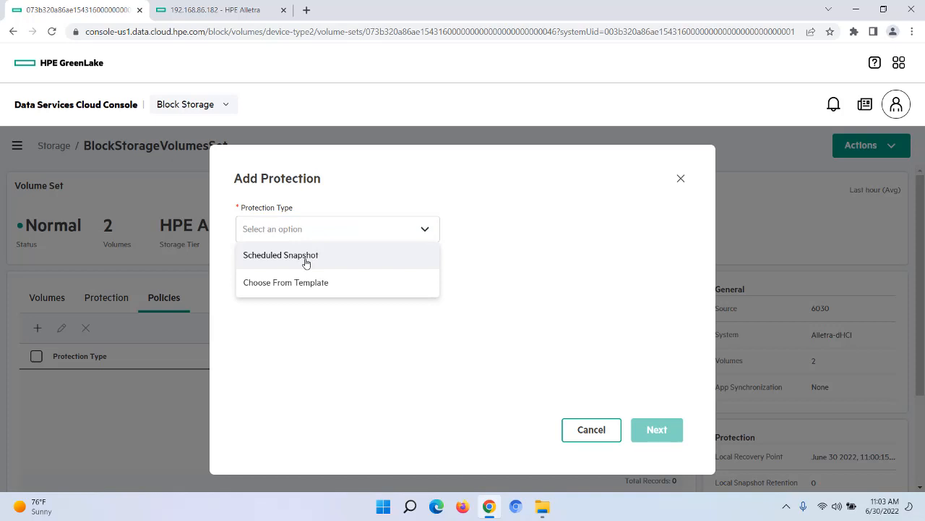
{"action": "left_click", "coordinate": [305, 284]}
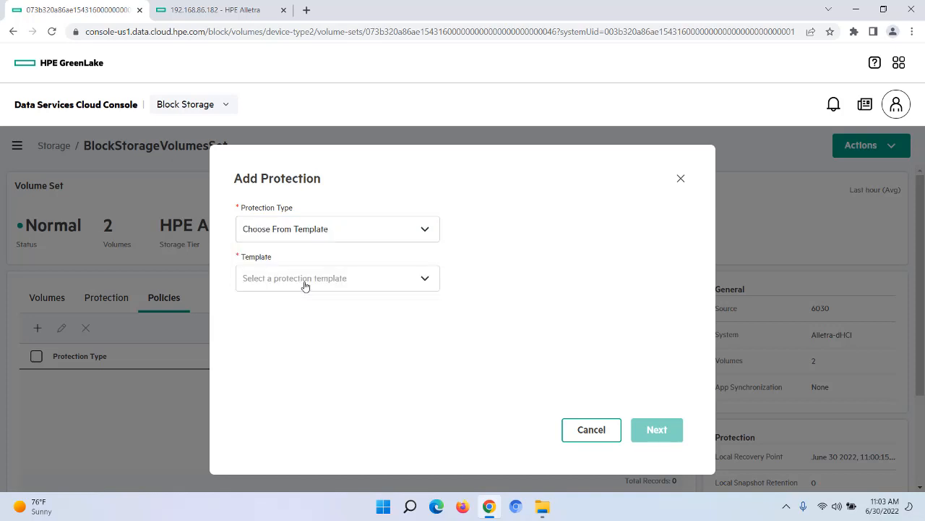
{"action": "left_click", "coordinate": [423, 281]}
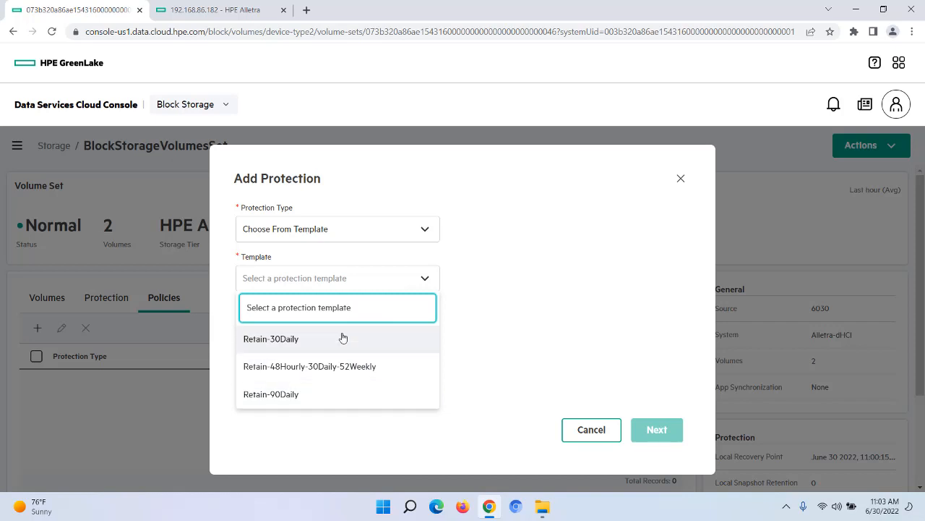
- Switch to the HPE Alletra 6000 console and check the protection templates defined on the array
{"action": "left_click", "coordinate": [209, 10]}
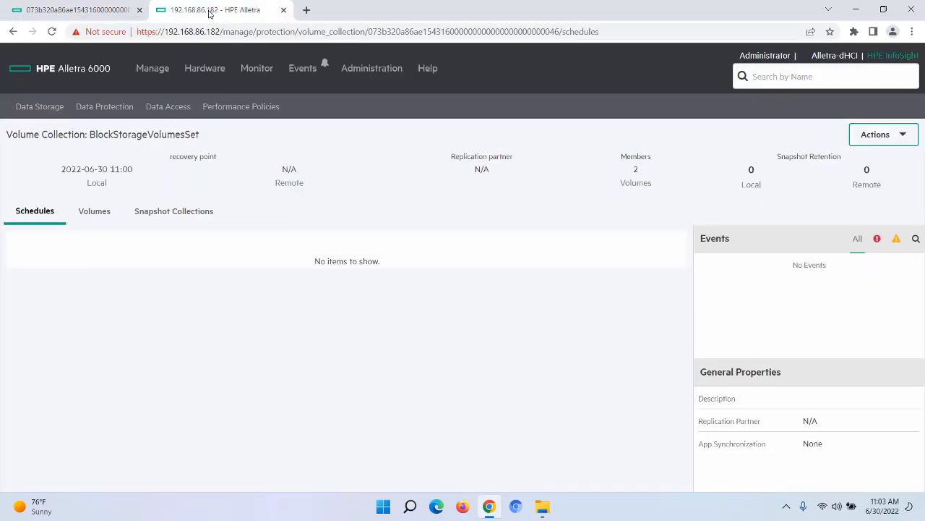
{"action": "left_click", "coordinate": [106, 109]}
{"action": "left_click", "coordinate": [57, 164]}
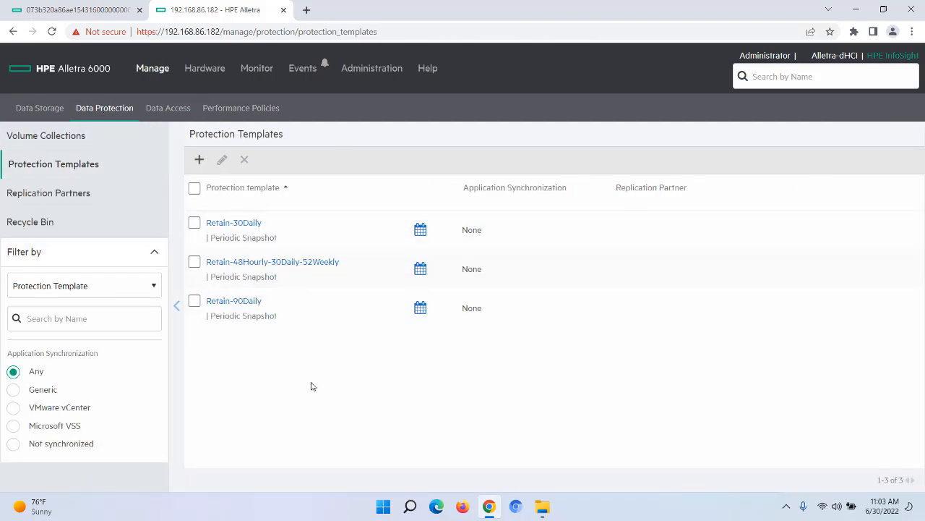
- Return to Data Services Cloud Console, choose Scheduled Snapshot as the protection type and name the first schedule Schedule-hour
{"action": "left_click", "coordinate": [72, 10]}
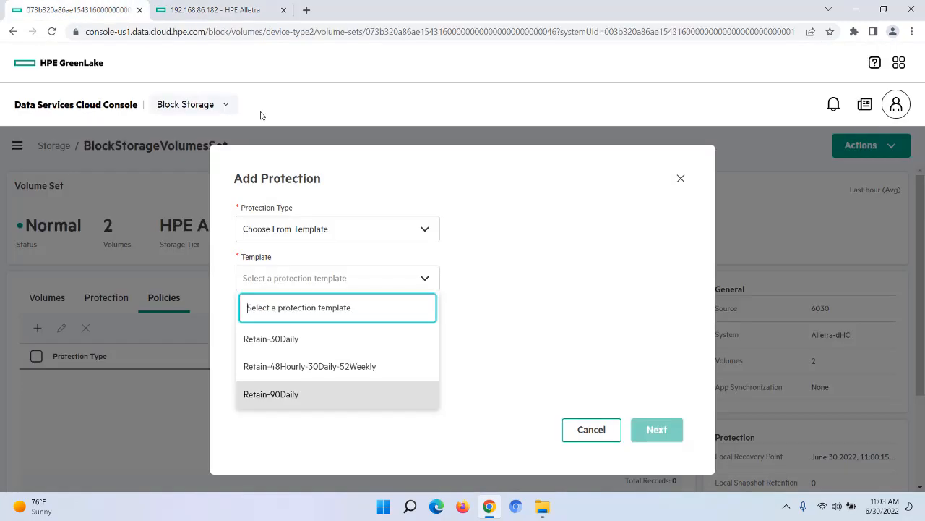
{"action": "left_click", "coordinate": [428, 229]}
{"action": "left_click", "coordinate": [323, 265]}
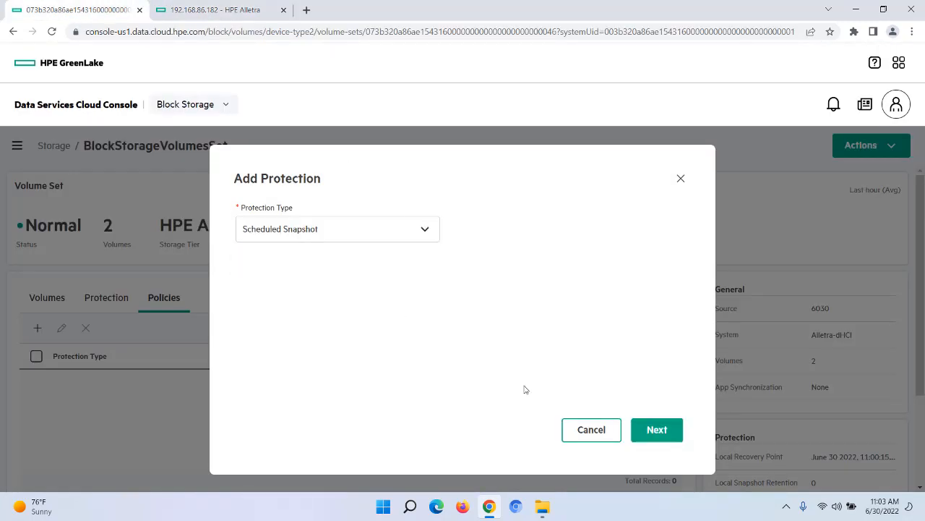
{"action": "left_click", "coordinate": [658, 430]}
{"action": "left_click", "coordinate": [309, 271]}
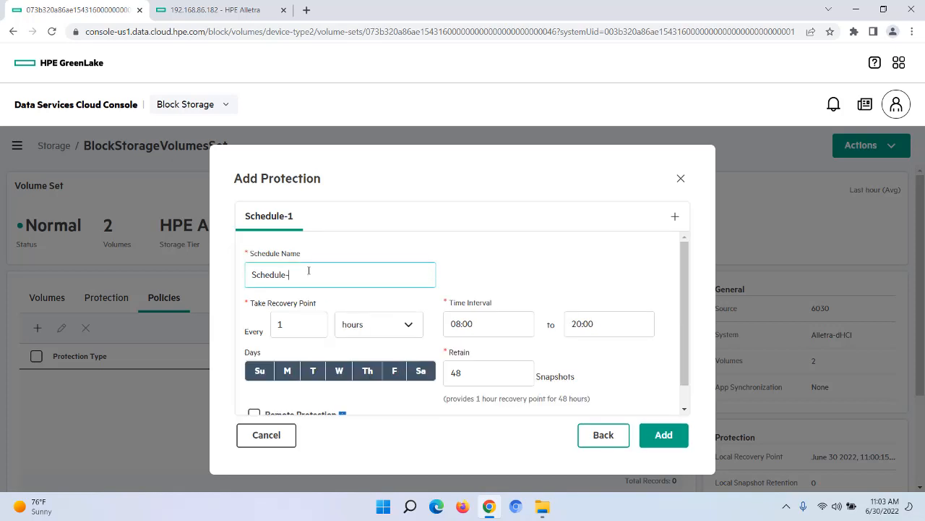
{"action": "type", "text": "hour"}
- Restrict the hourly schedule to Monday through Friday, set its interval from 00:00 to 23:00 and retain 24 snapshots
{"action": "left_click", "coordinate": [260, 370]}
{"action": "left_click", "coordinate": [422, 371]}
{"action": "left_click", "coordinate": [457, 324]}
{"action": "key", "text": "BackSpace"}
{"action": "key", "text": "BackSpace"}
{"action": "type", "text": "00"}
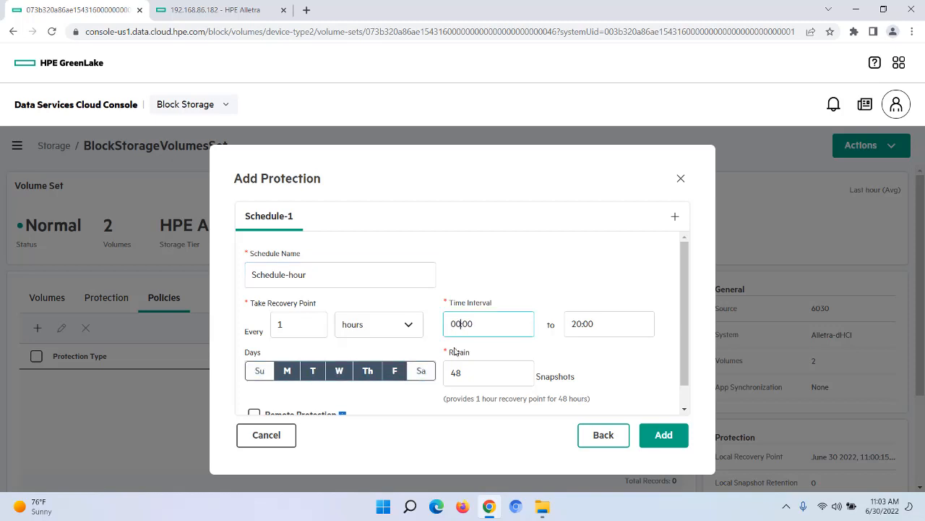
{"action": "left_click", "coordinate": [580, 323]}
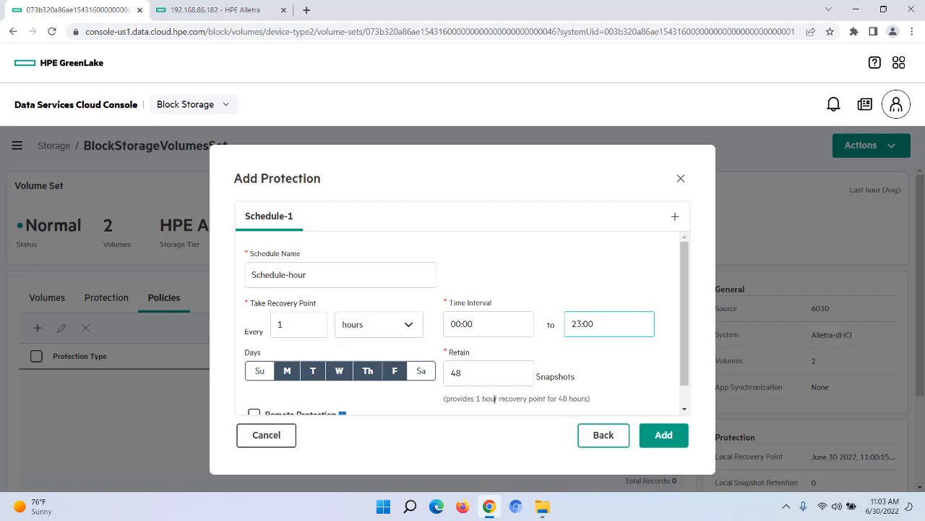
{"action": "left_click_drag", "start_coordinate": [483, 374], "coordinate": [423, 371]}
{"action": "type", "text": "24"}
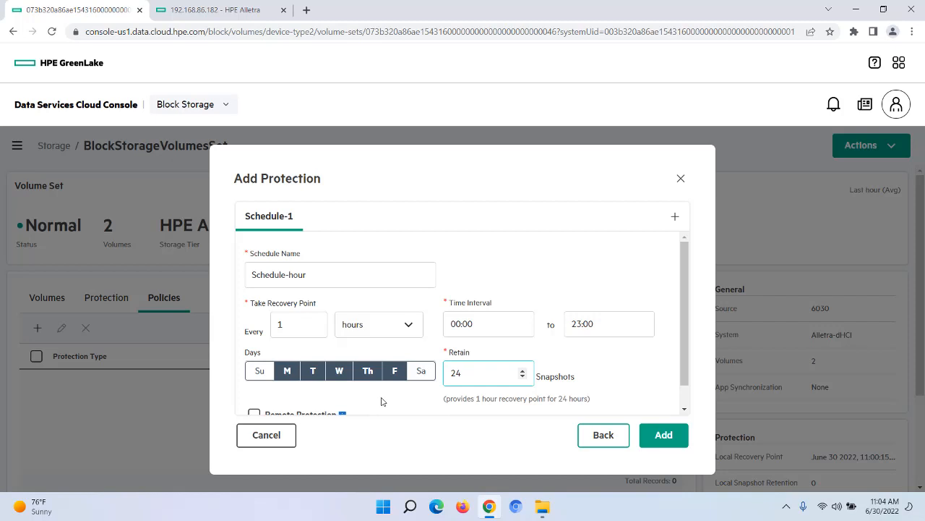
{"action": "scroll", "coordinate": [382, 402], "scroll_direction": "down", "scroll_amount": 1}
{"action": "scroll", "coordinate": [386, 392], "scroll_direction": "up", "scroll_amount": 1}
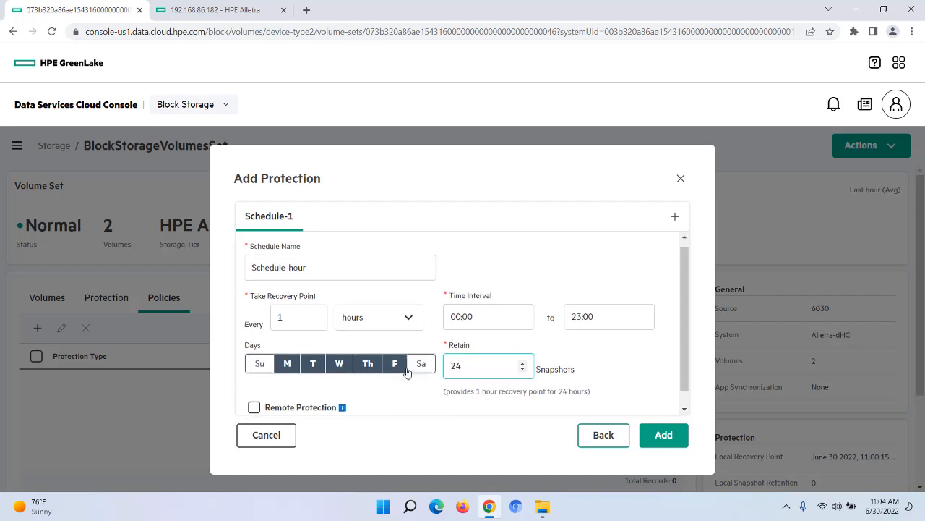
- Add a second schedule named Schedule-day with its recovery point frequency set to days
{"action": "left_click", "coordinate": [683, 219]}
{"action": "left_click", "coordinate": [300, 277]}
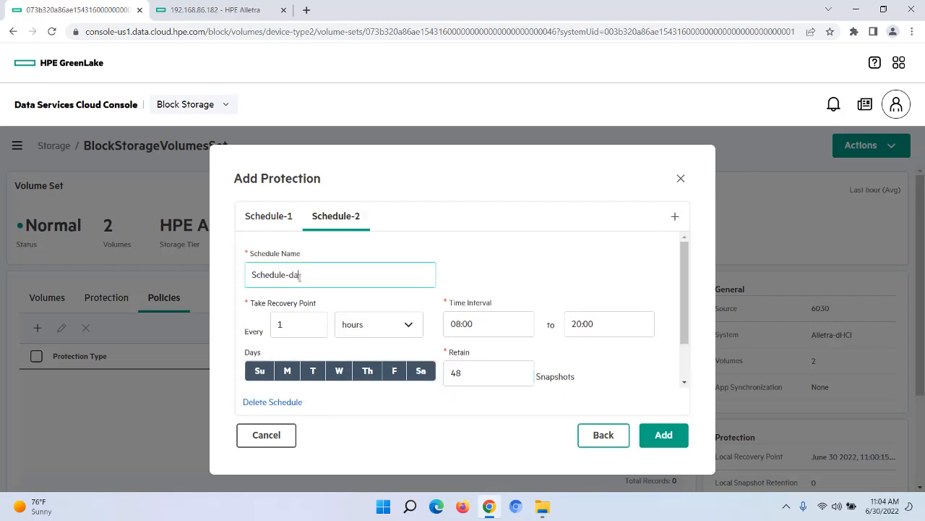
{"action": "left_click", "coordinate": [404, 325]}
{"action": "left_click", "coordinate": [349, 406]}
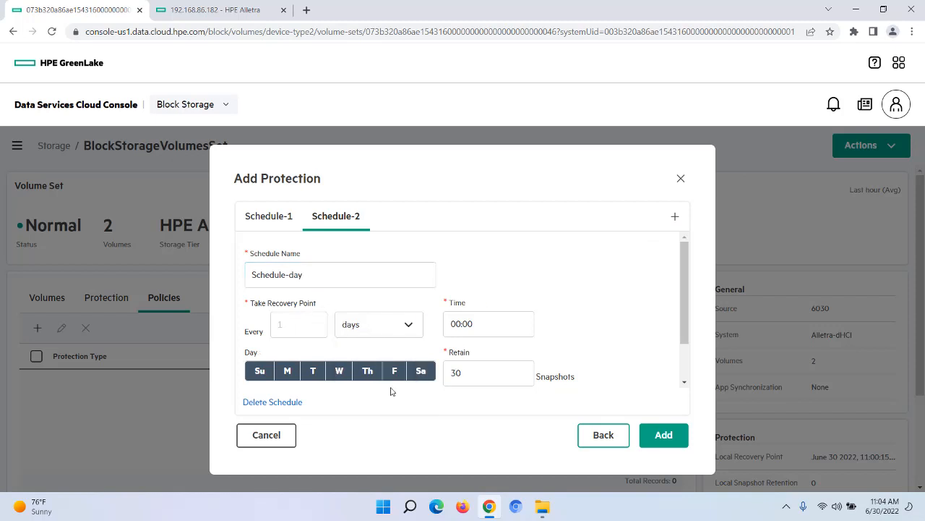
- Set the daily schedule to 01:00, Monday through Friday, retaining 5 snapshots, and add the protection to the volume set
{"action": "left_click", "coordinate": [462, 325]}
{"action": "type", "text": "1"}
{"action": "left_click", "coordinate": [419, 372]}
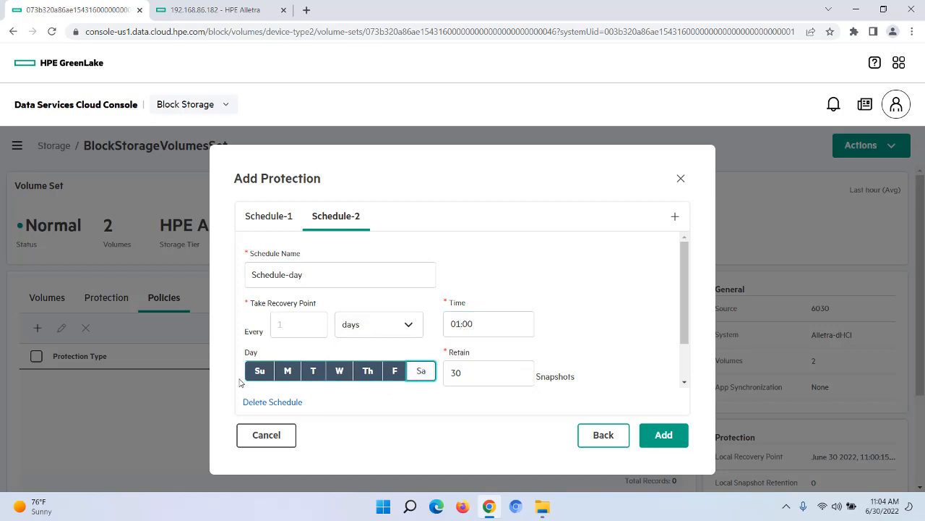
{"action": "left_click", "coordinate": [258, 378]}
{"action": "left_click_drag", "start_coordinate": [463, 373], "coordinate": [424, 372]}
{"action": "type", "text": "5"}
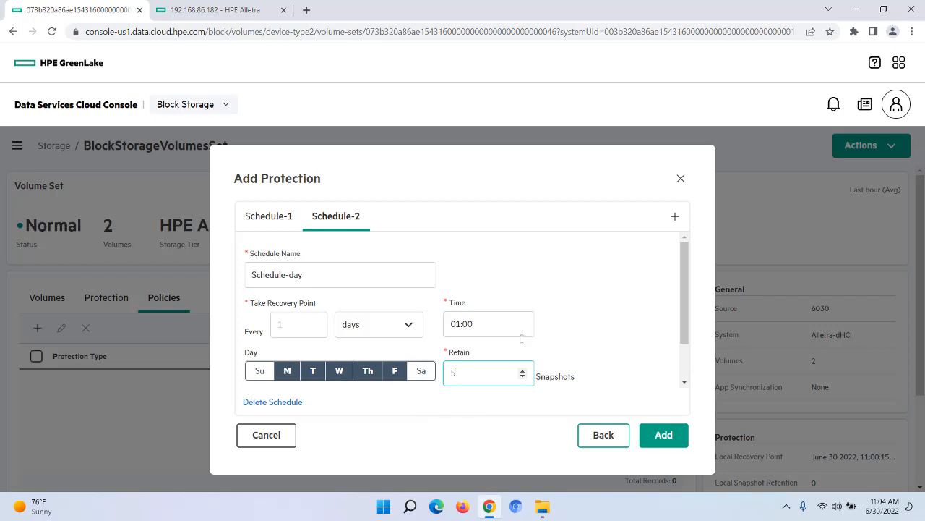
{"action": "left_click", "coordinate": [664, 435]}
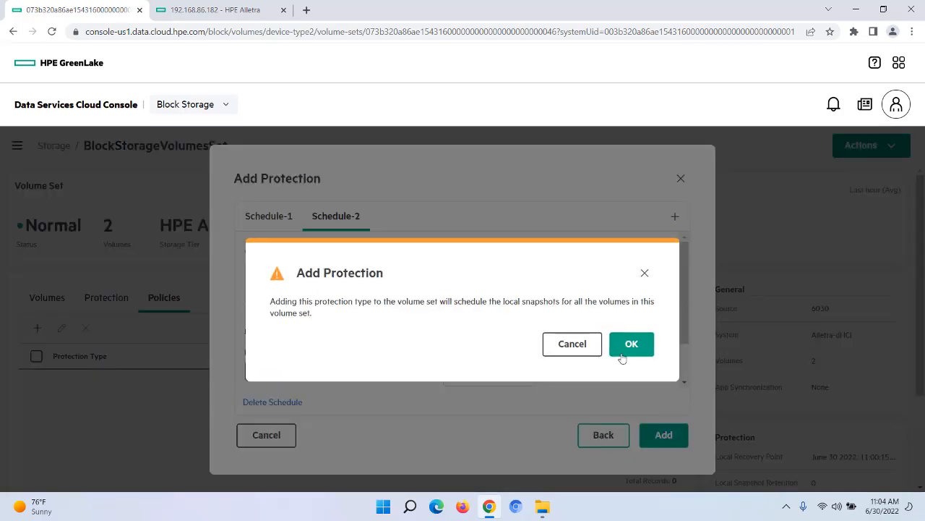
{"action": "left_click", "coordinate": [624, 346]}
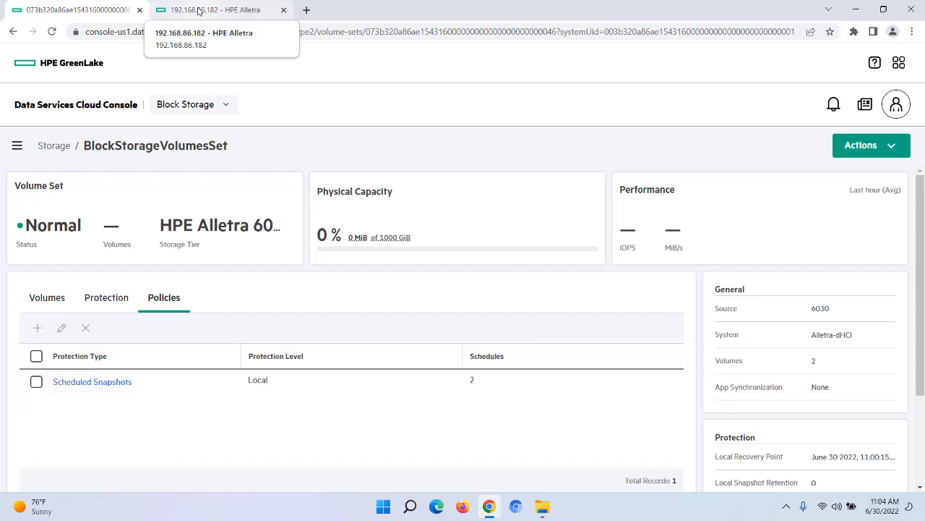
- Switch to the HPE Alletra 6000 console, open the BlockStorageVolumesSet volume collection and check its hourly and daily schedules
{"action": "left_click", "coordinate": [198, 10]}
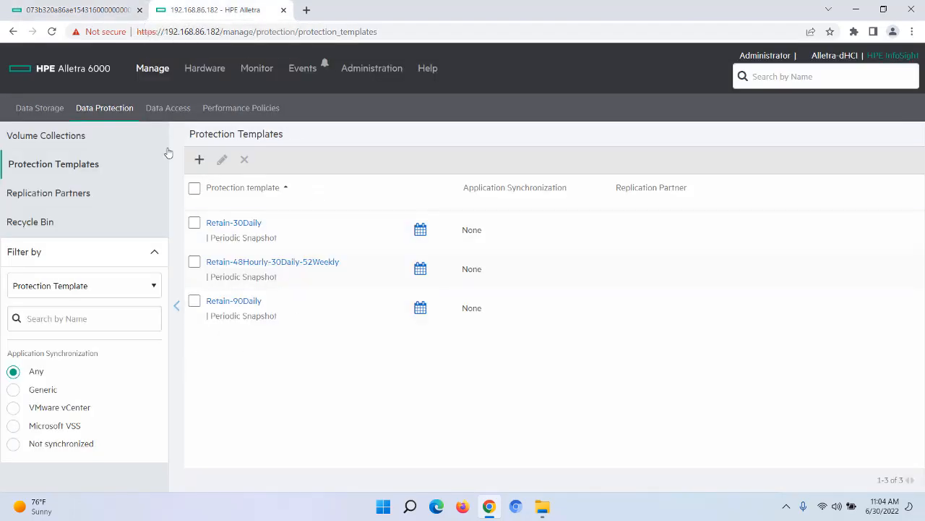
{"action": "left_click", "coordinate": [93, 108]}
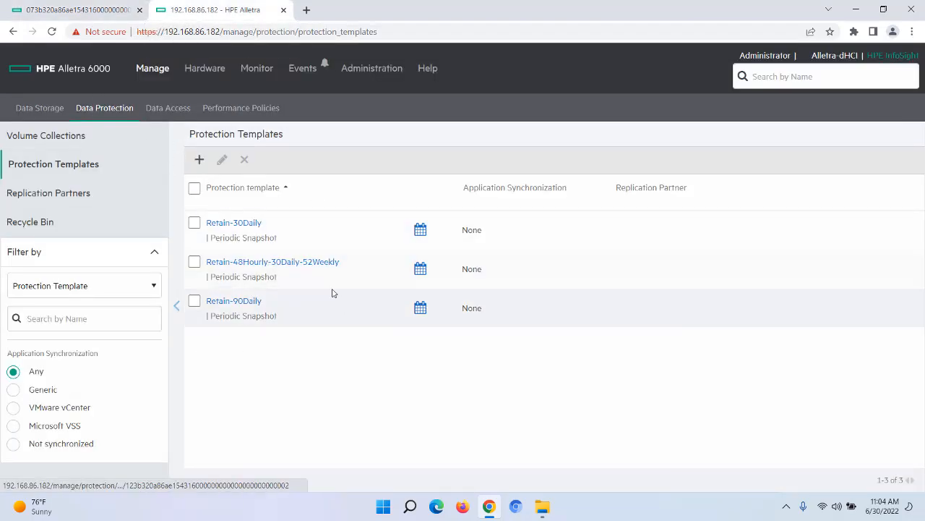
{"action": "scroll", "coordinate": [332, 285], "scroll_direction": "down", "scroll_amount": 3}
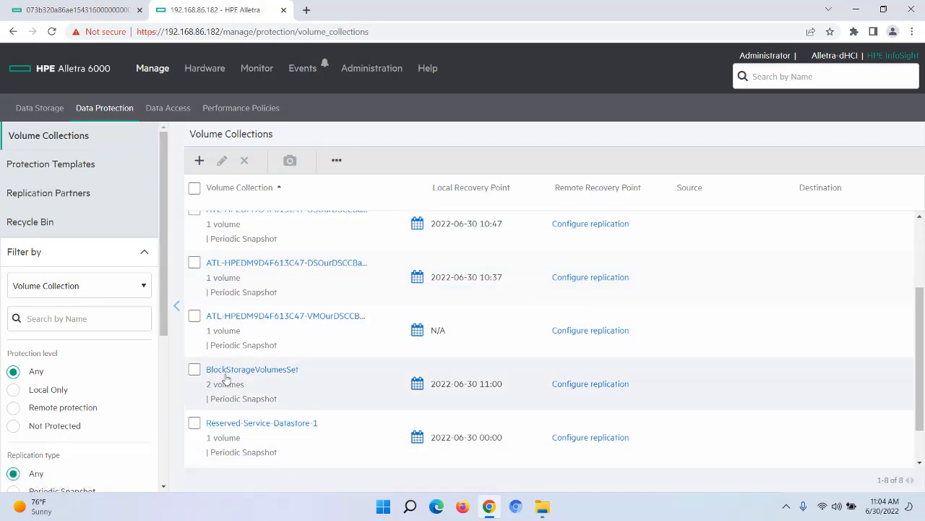
{"action": "left_click", "coordinate": [244, 371]}
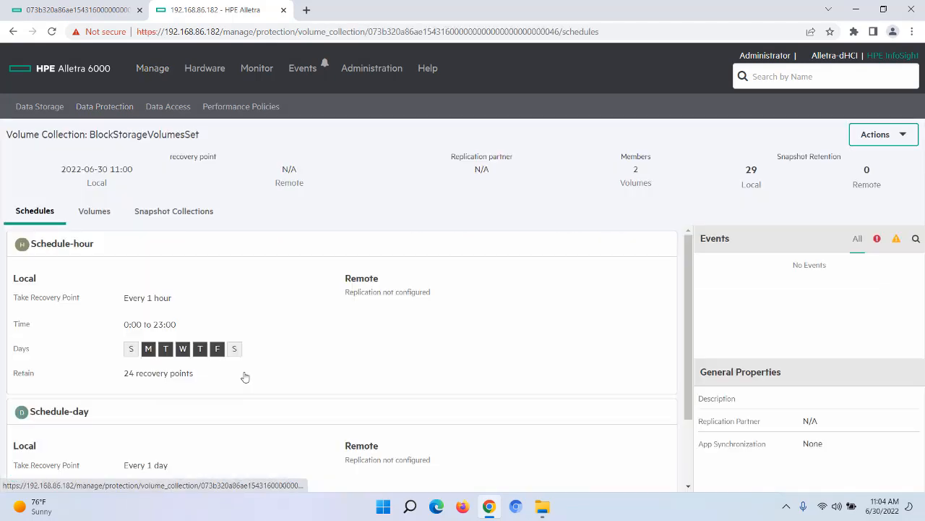
{"action": "scroll", "coordinate": [295, 385], "scroll_direction": "down", "scroll_amount": 3}
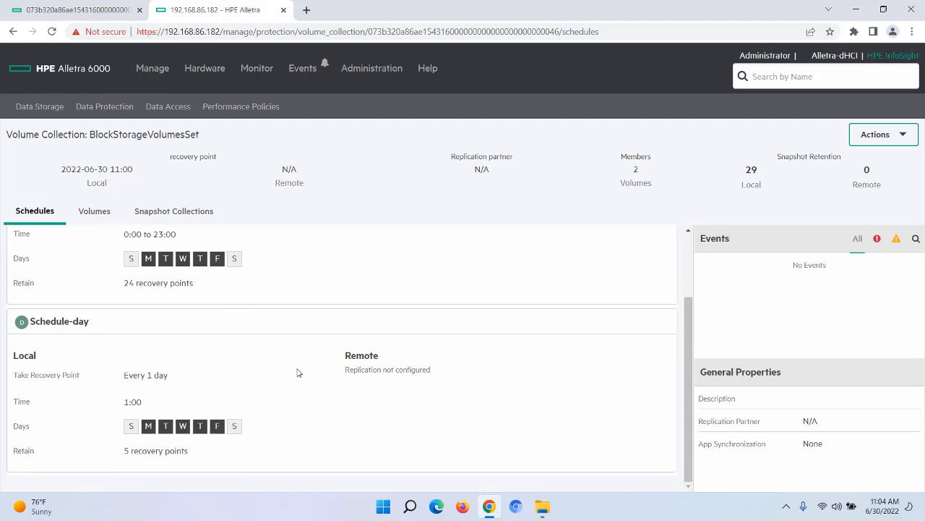
{"action": "scroll", "coordinate": [296, 372], "scroll_direction": "up", "scroll_amount": 3}
- Return to Data Services Cloud Console and review both schedules in the volume set's Scheduled Snapshots policy
{"action": "left_click", "coordinate": [72, 9]}
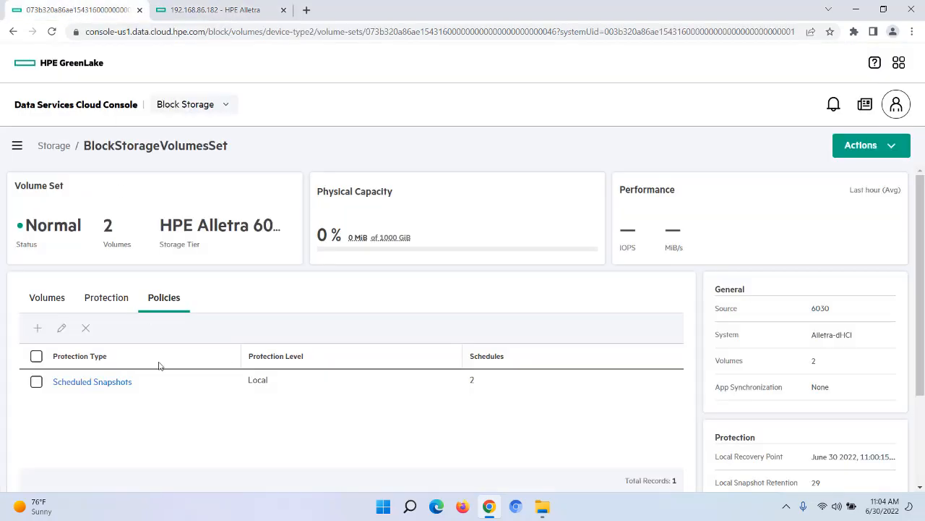
{"action": "left_click", "coordinate": [109, 383]}
{"action": "left_click", "coordinate": [332, 269]}
{"action": "left_click", "coordinate": [253, 268]}
{"action": "left_click", "coordinate": [327, 268]}
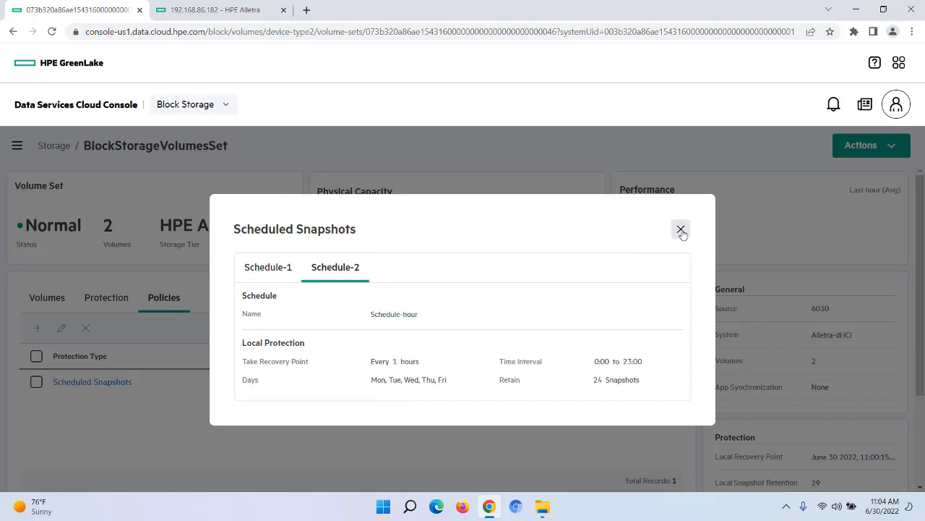
{"action": "left_click", "coordinate": [680, 230]}
- Edit the volume set's Scheduled Snapshots protection and add a third schedule named Schedule-week
{"action": "left_click", "coordinate": [36, 381]}
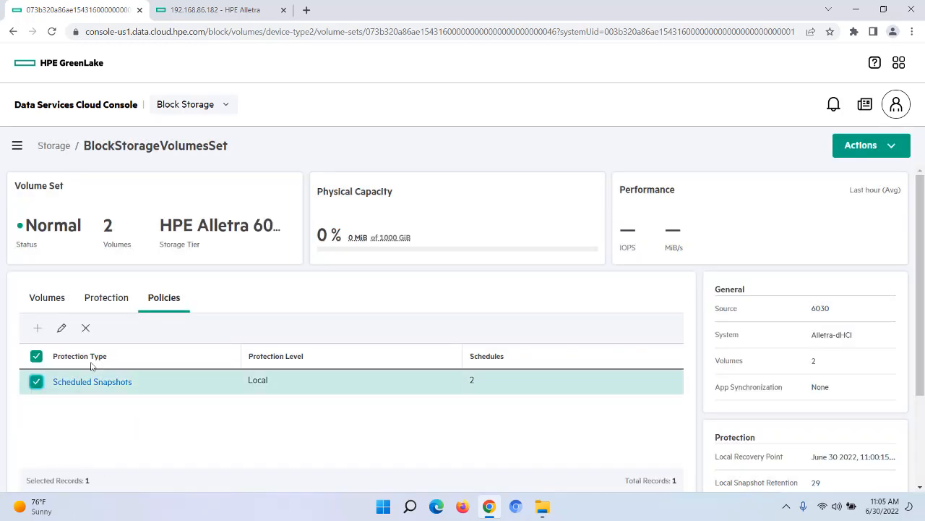
{"action": "left_click", "coordinate": [62, 328]}
{"action": "scroll", "coordinate": [434, 326], "scroll_direction": "down", "scroll_amount": 1}
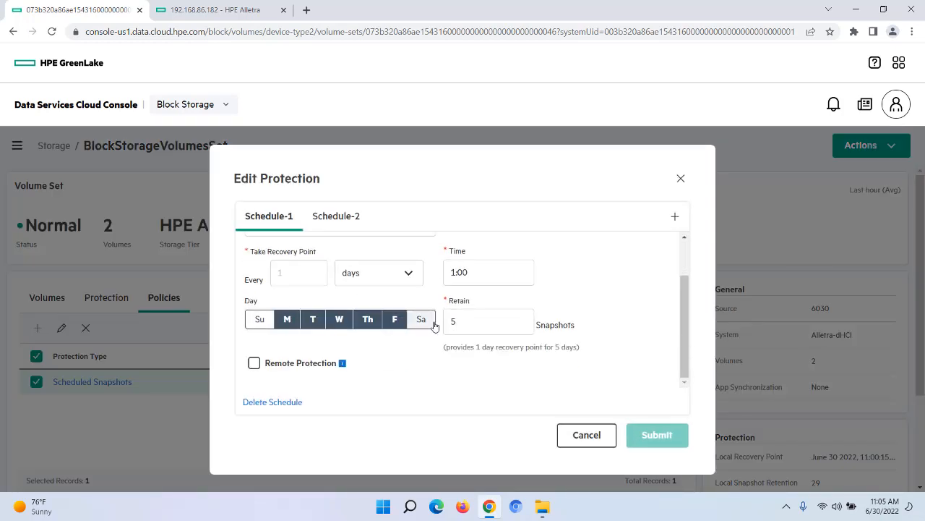
{"action": "scroll", "coordinate": [435, 327], "scroll_direction": "up", "scroll_amount": 1}
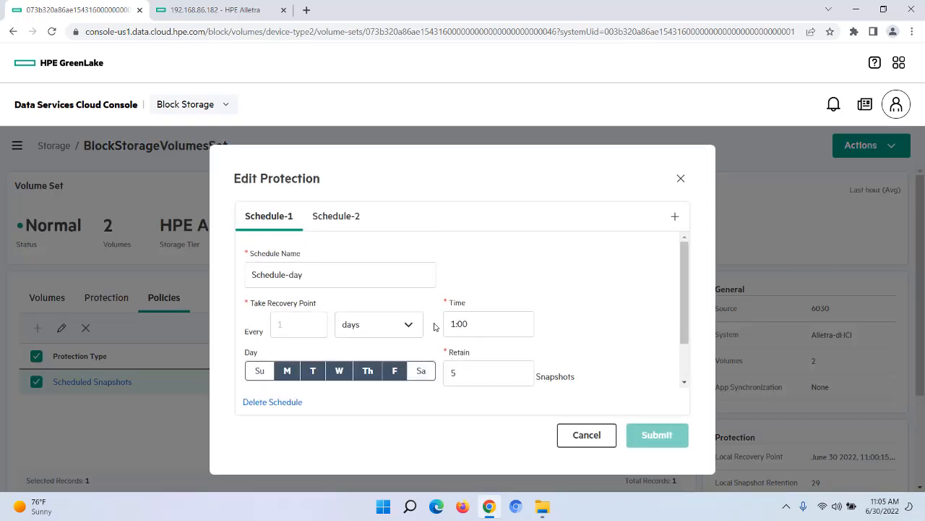
{"action": "left_click", "coordinate": [675, 216]}
{"action": "left_click", "coordinate": [303, 274]}
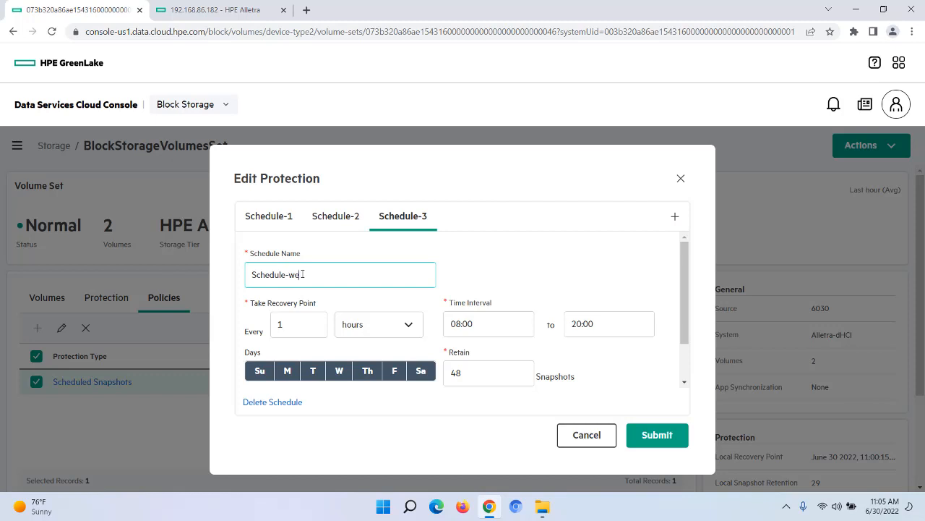
{"action": "type", "text": "week"}
- Set Schedule-week to take a recovery point every 1 week and submit the protection change, accepting the warning
{"action": "left_click", "coordinate": [411, 325]}
{"action": "left_click", "coordinate": [363, 433]}
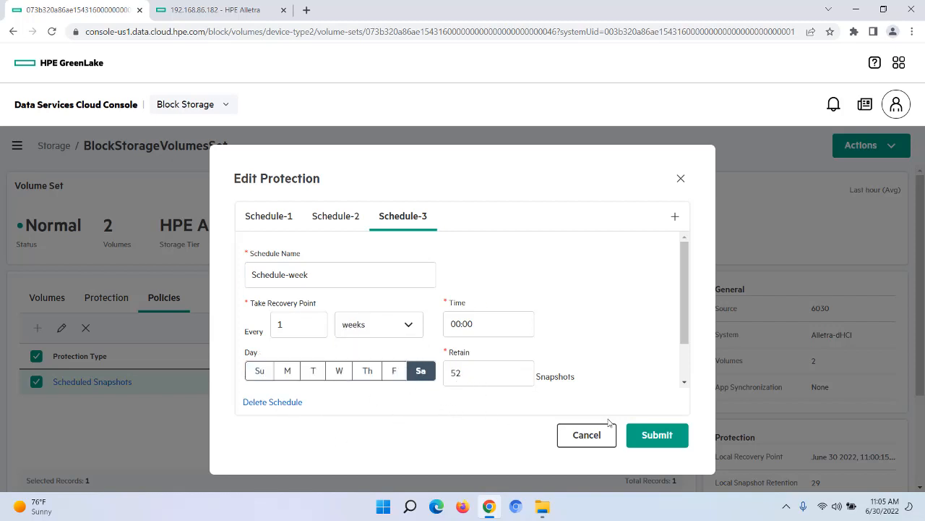
{"action": "left_click", "coordinate": [655, 437]}
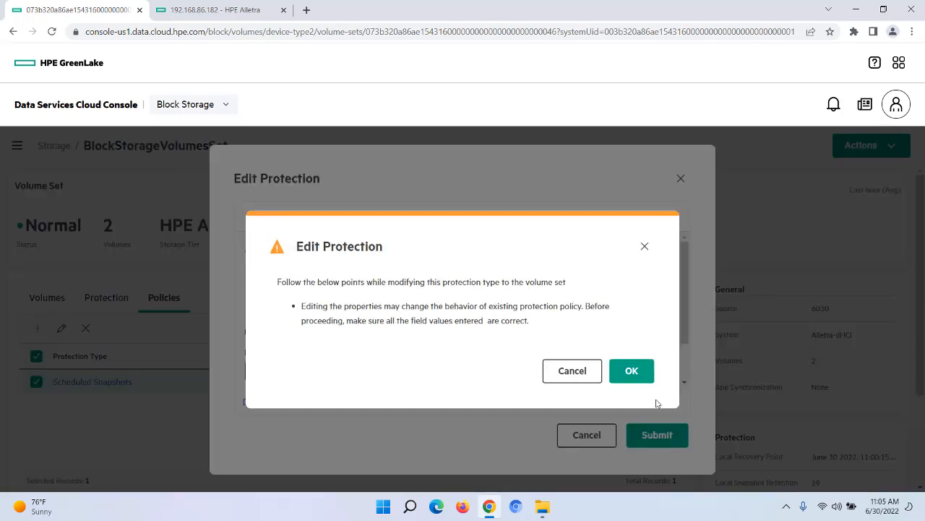
{"action": "left_click", "coordinate": [632, 372]}
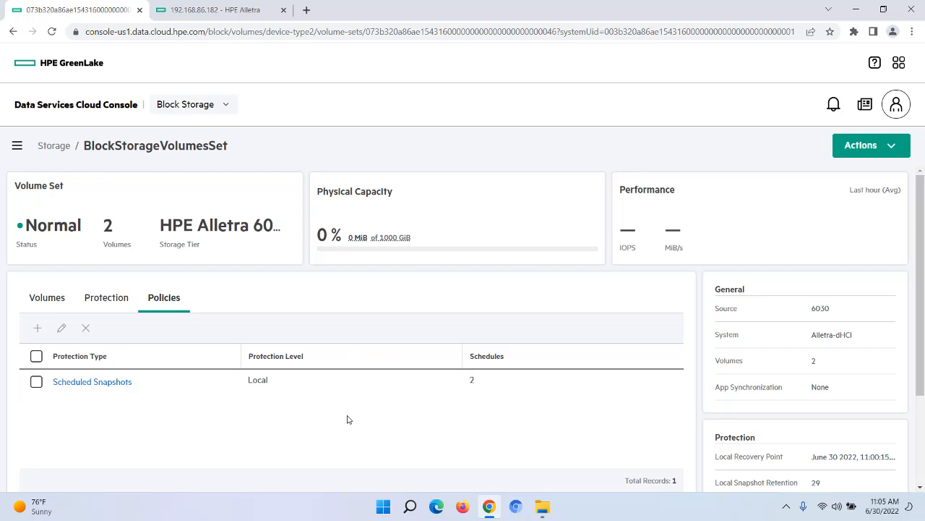
- Check Schedule-week in the HPE Alletra 6000 console, and review it in the Scheduled Snapshots policy back in Data Services Cloud Console
{"action": "left_click", "coordinate": [161, 8]}
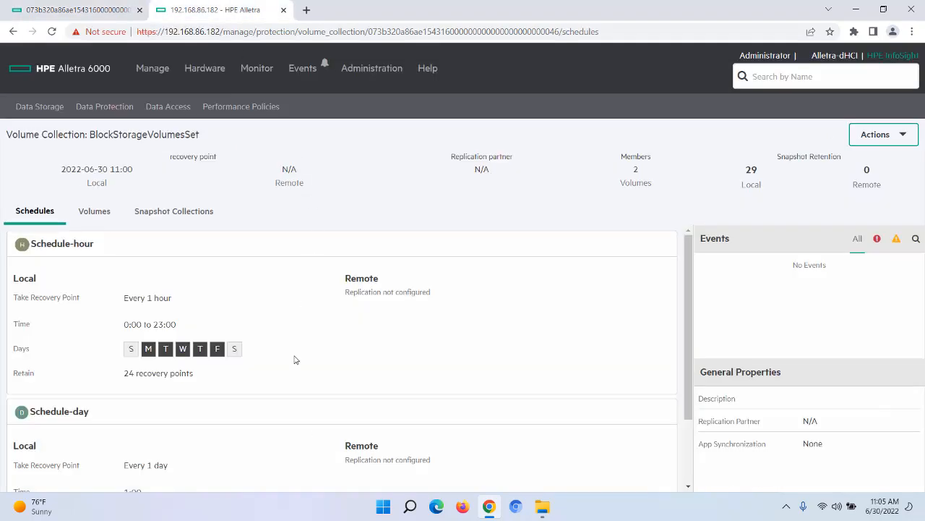
{"action": "scroll", "coordinate": [295, 365], "scroll_direction": "down", "scroll_amount": 4}
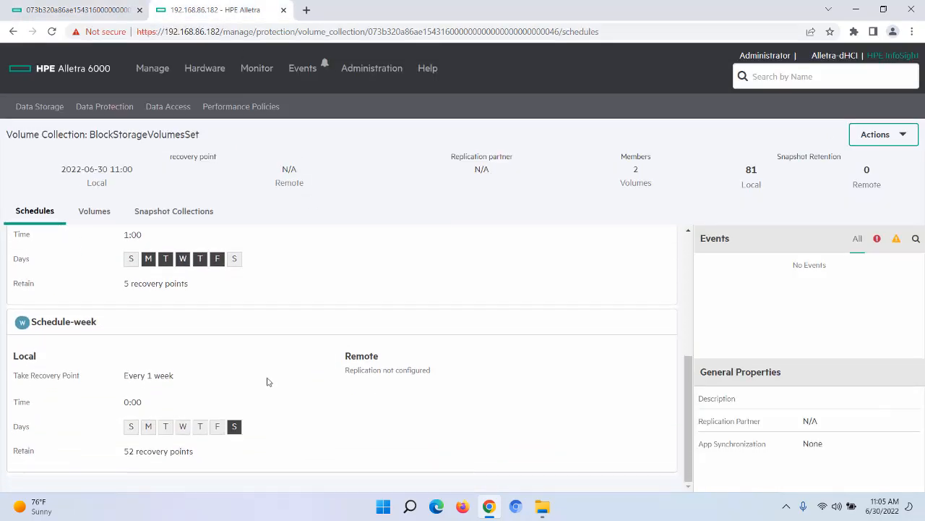
{"action": "left_click", "coordinate": [79, 8]}
{"action": "left_click", "coordinate": [92, 382]}
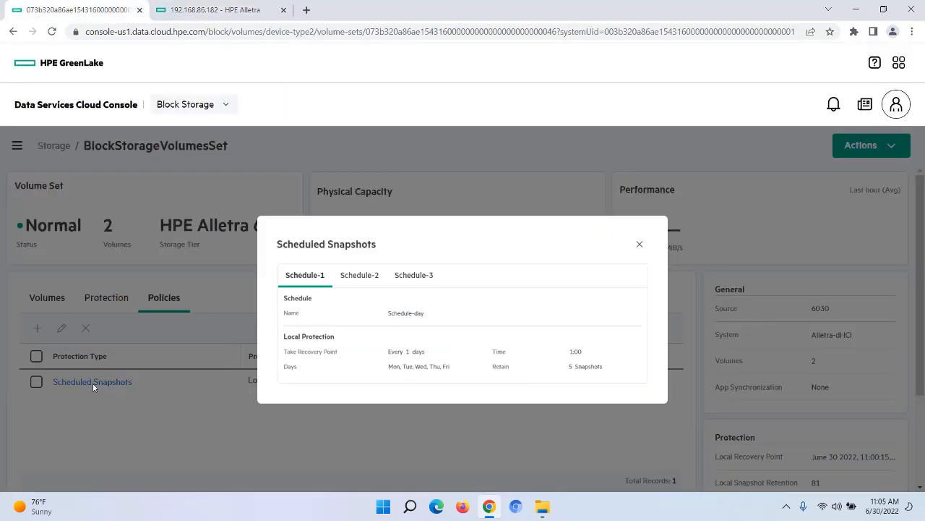
{"action": "left_click", "coordinate": [394, 272]}
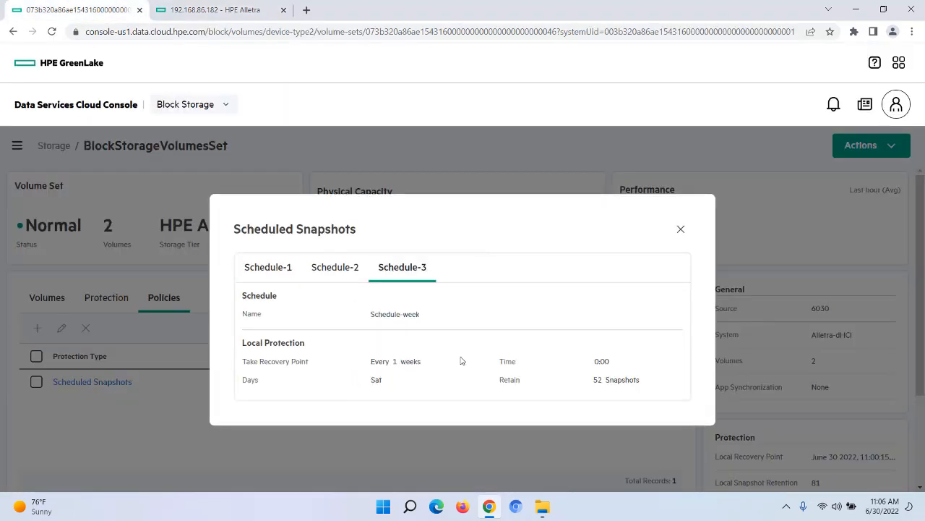
{"action": "left_click", "coordinate": [680, 228]}
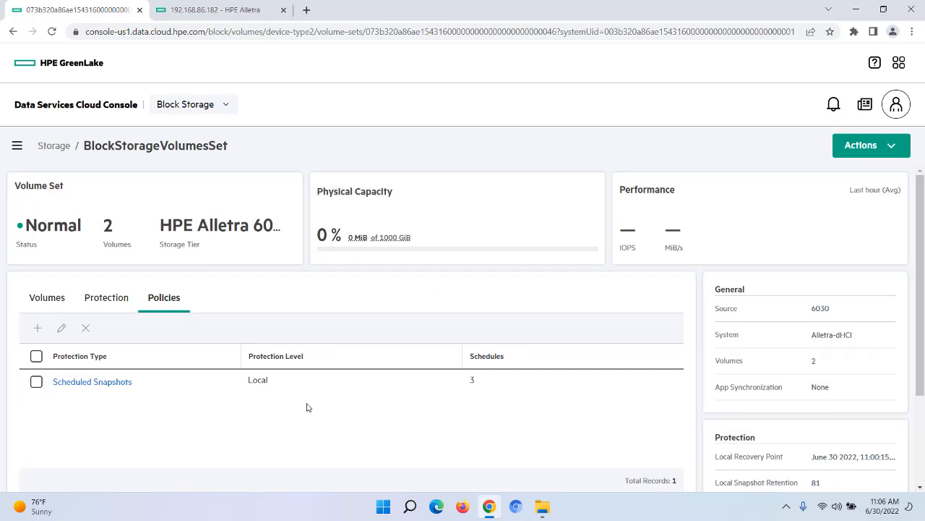
- Open the BlockStorageDemo.0 volume from the volume set with its snapshots listed, and set the volume offline
{"action": "left_click", "coordinate": [48, 299]}
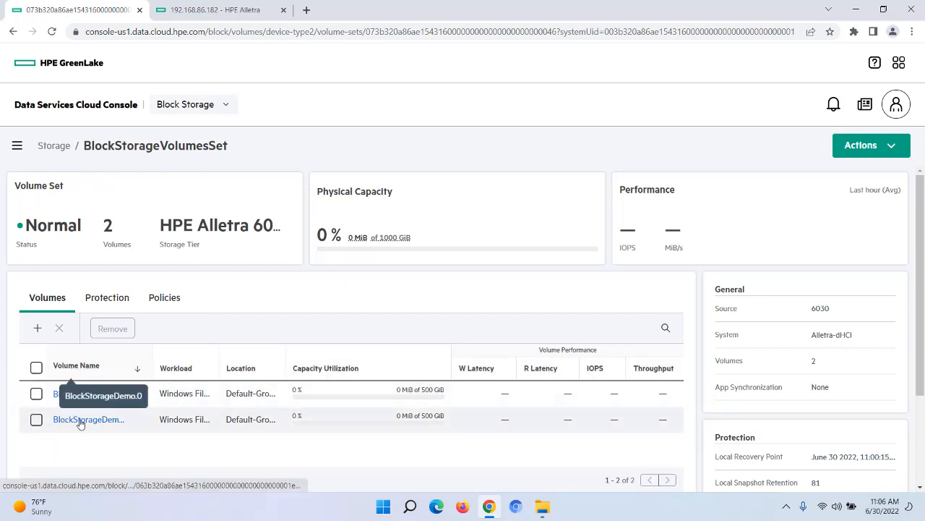
{"action": "left_click", "coordinate": [84, 420]}
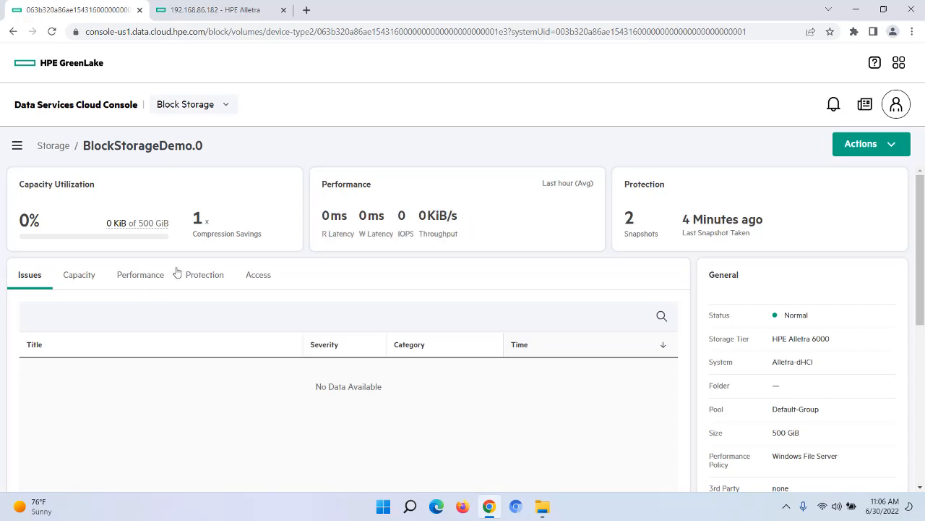
{"action": "left_click", "coordinate": [202, 277]}
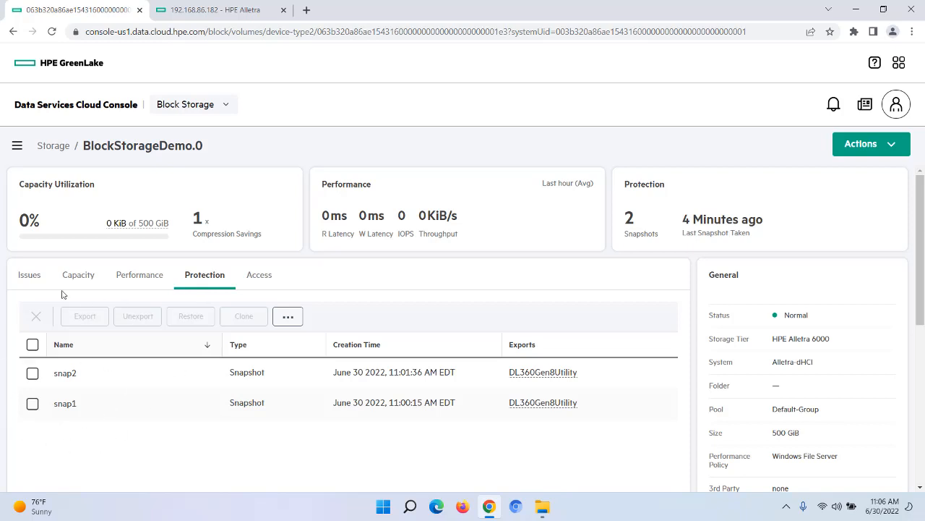
{"action": "left_click", "coordinate": [878, 147]}
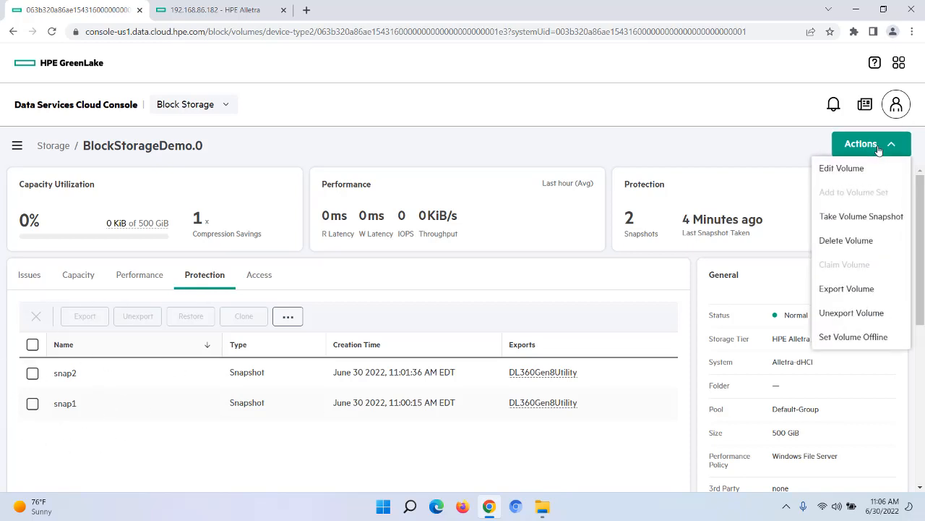
{"action": "left_click", "coordinate": [841, 338]}
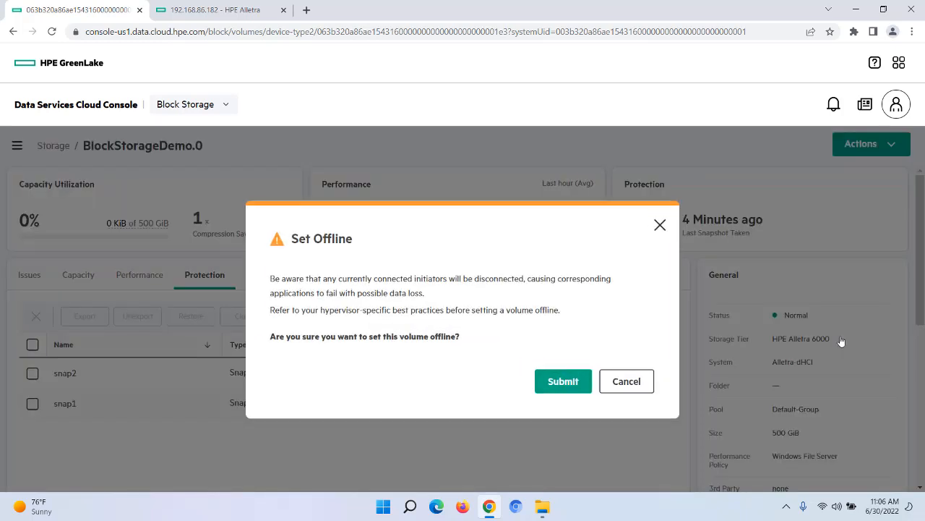
{"action": "left_click", "coordinate": [561, 384]}
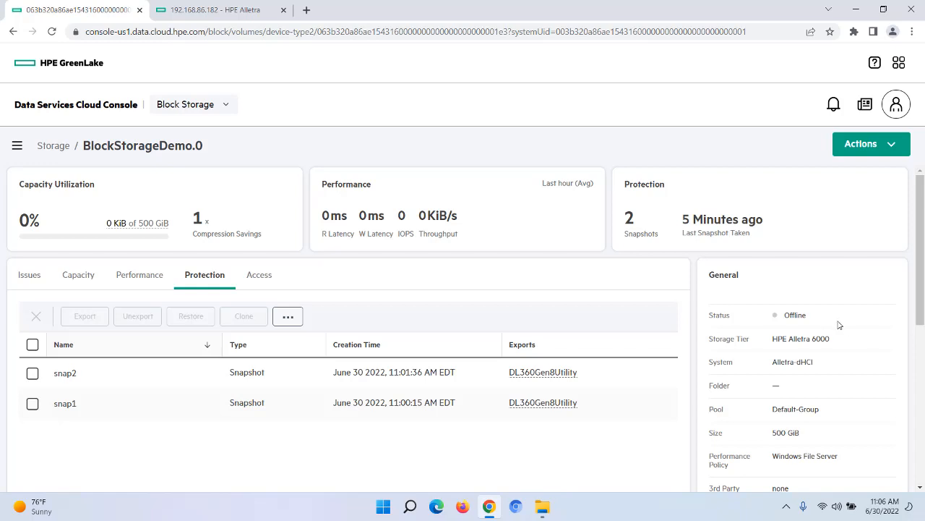
- Restore the BlockStorageDemo.0 volume from its snap1 snapshot
{"action": "left_click", "coordinate": [32, 403]}
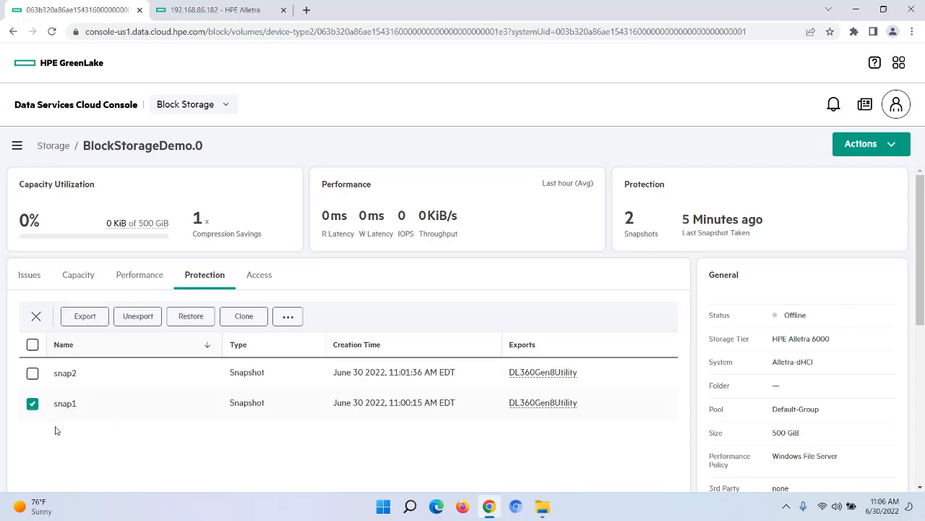
{"action": "left_click", "coordinate": [192, 315]}
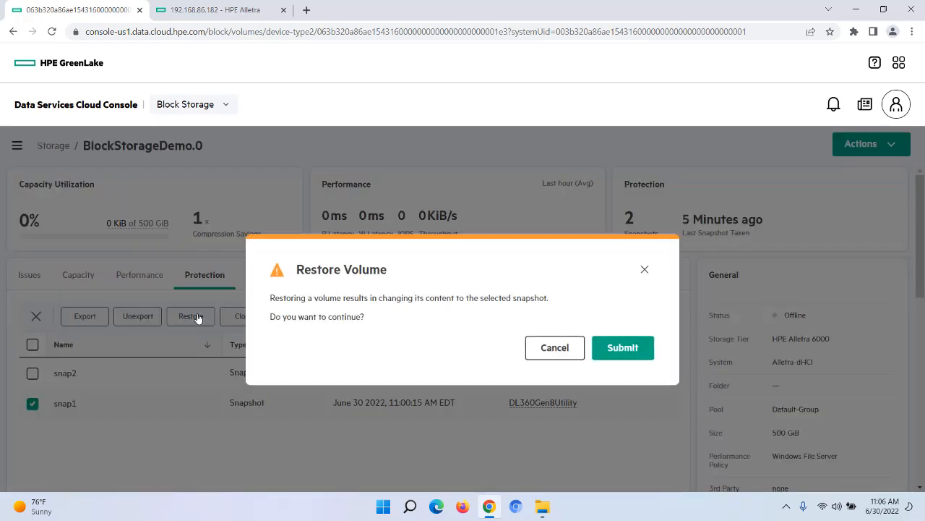
{"action": "left_click", "coordinate": [621, 349]}
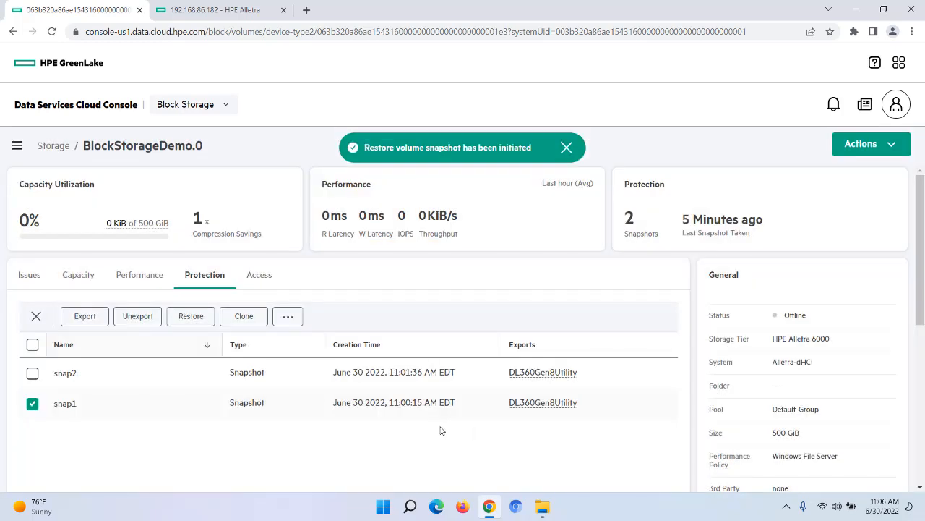